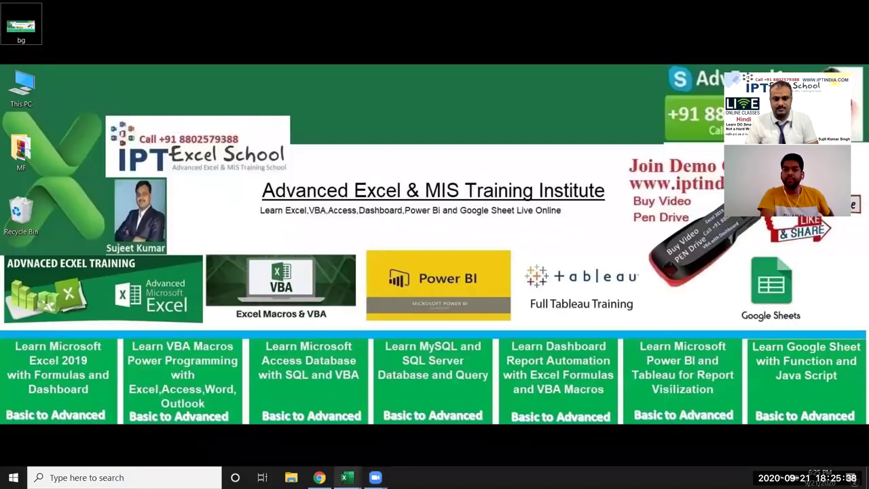
- Switch from Google Groups to the Book1 Excel workbook window
mouse_move(347, 462)
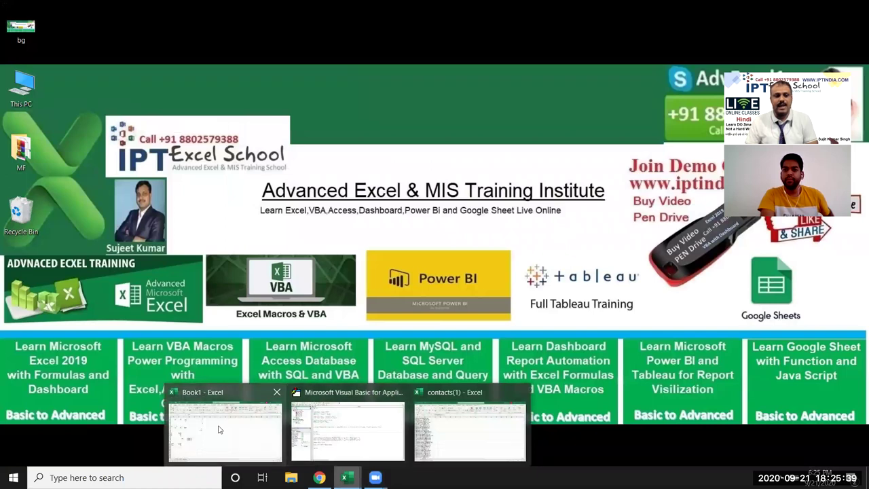
click(215, 403)
- Delete the old example values in A1:K25 so Sheet3 is blank
drag(424, 384, 231, 318)
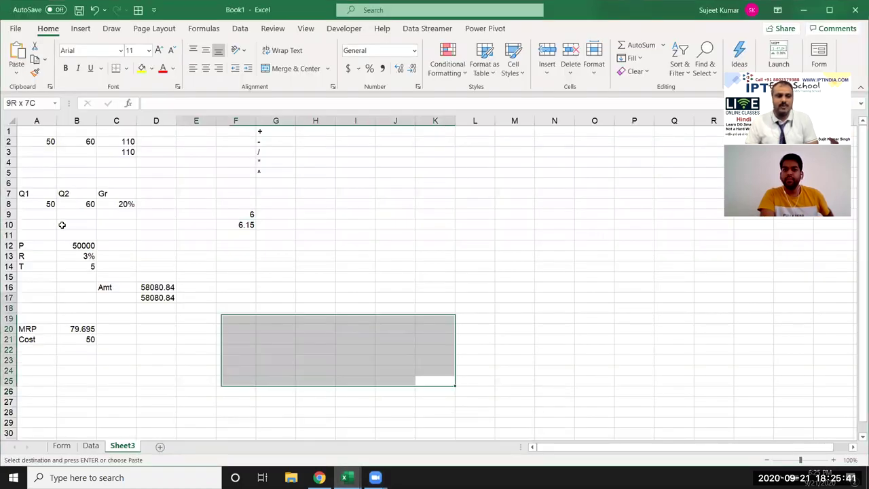
drag(62, 225, 4, 95)
key(Delete)
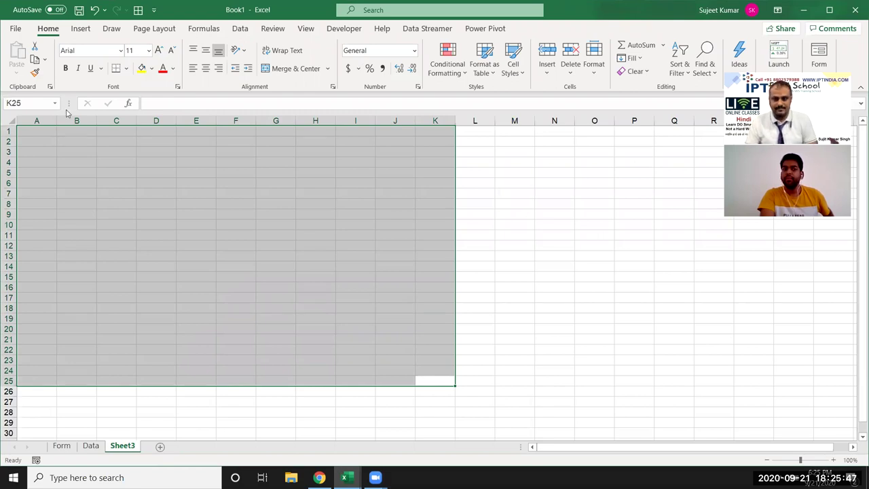
click(116, 134)
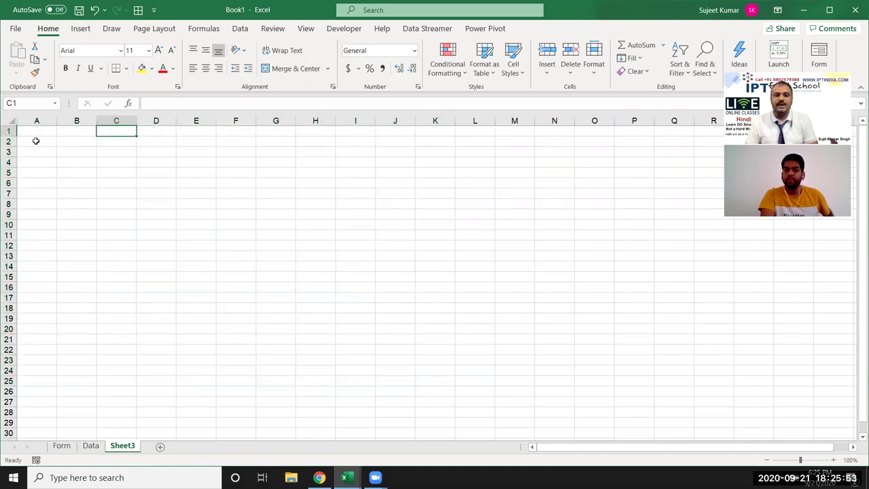
drag(39, 133, 284, 230)
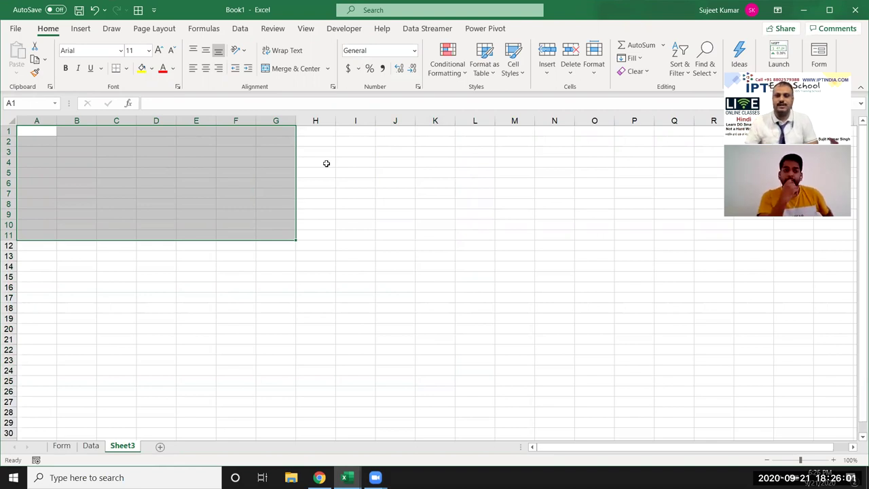
click(37, 131)
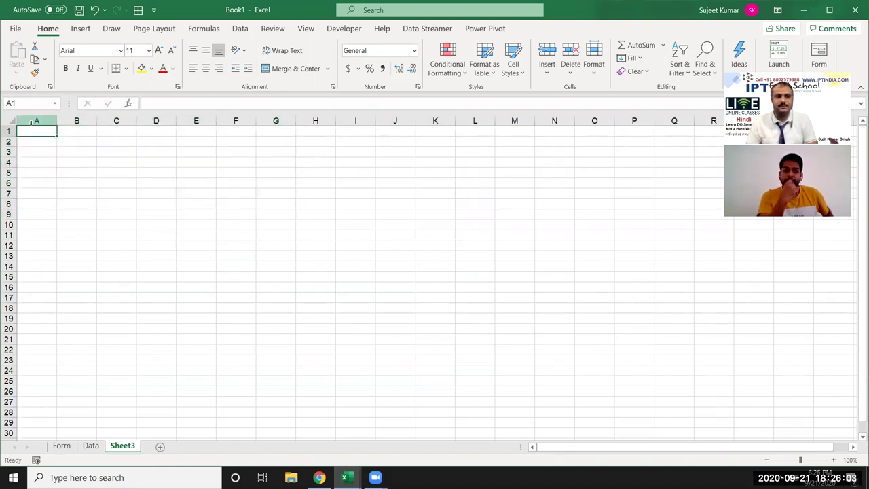
- Type the heading 'Data Staorage' into cell B2
click(120, 142)
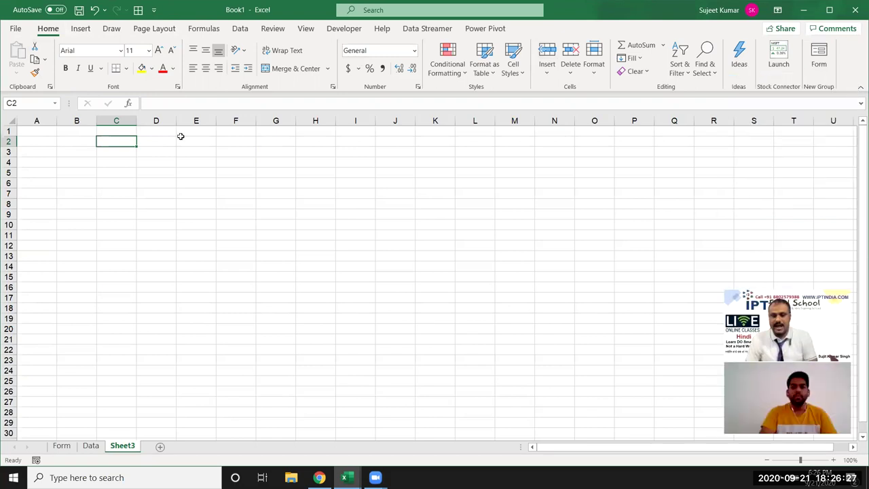
click(80, 137)
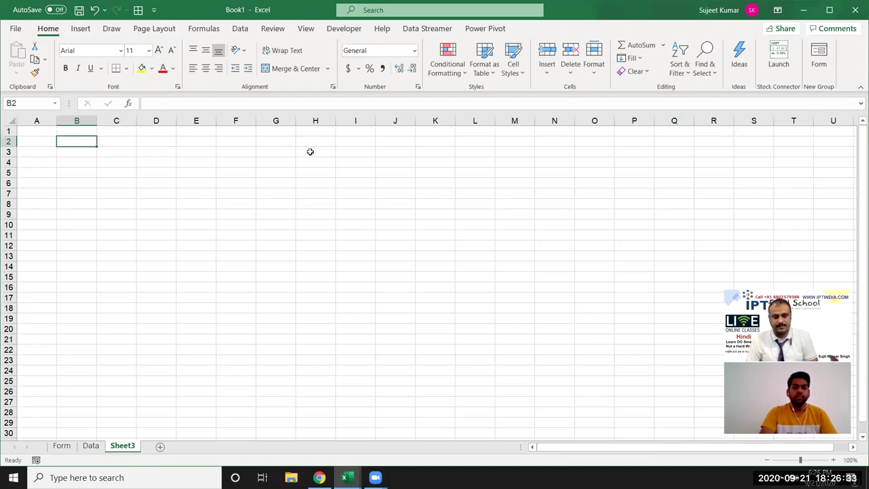
text(Da)
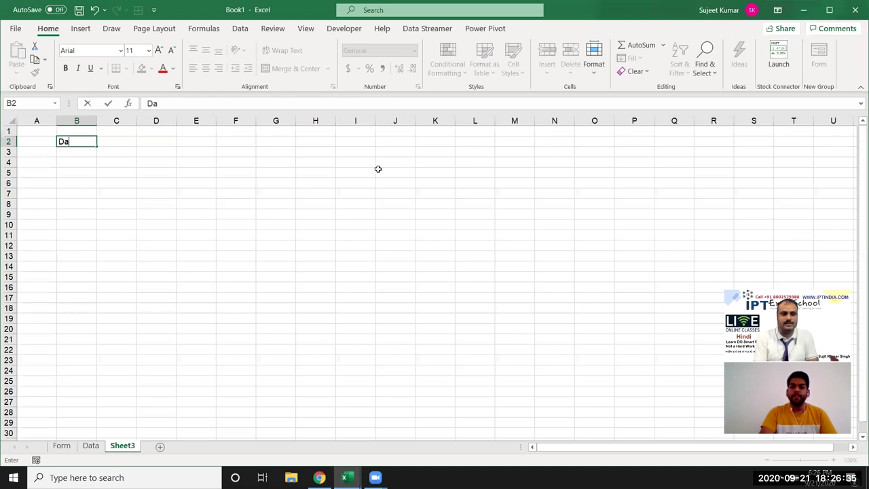
text(ta)
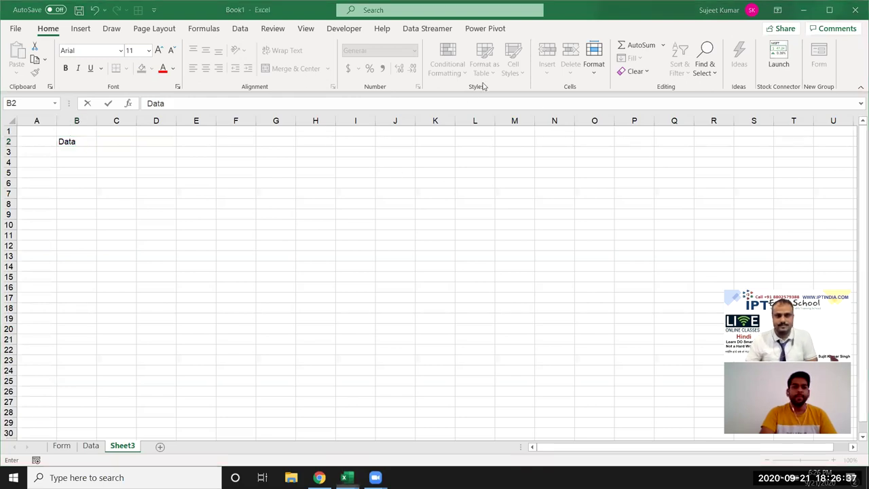
text( Staorage)
key(Return)
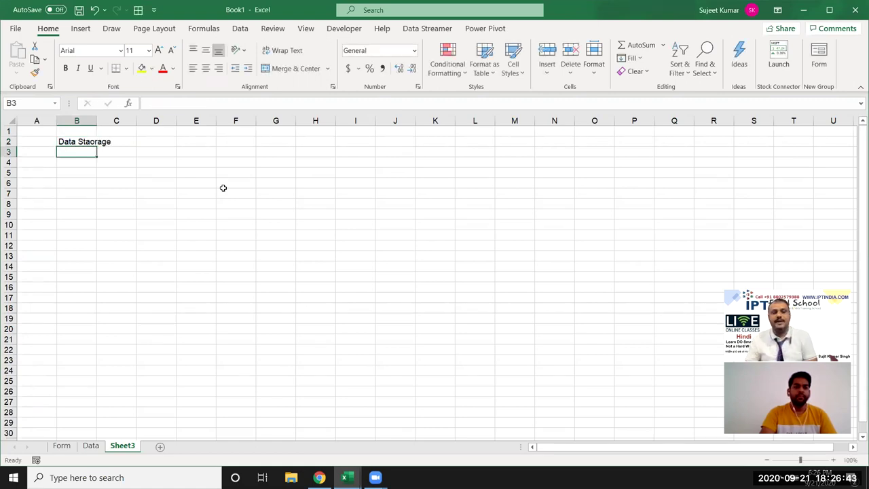
click(115, 214)
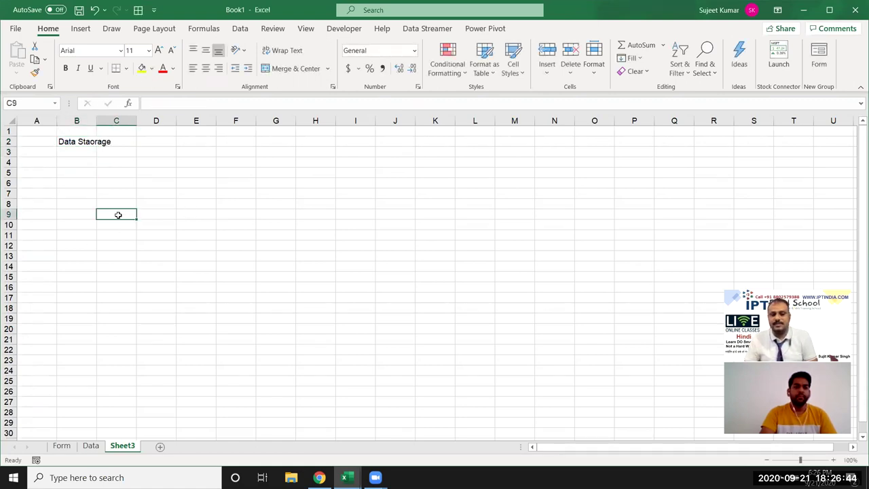
click(91, 446)
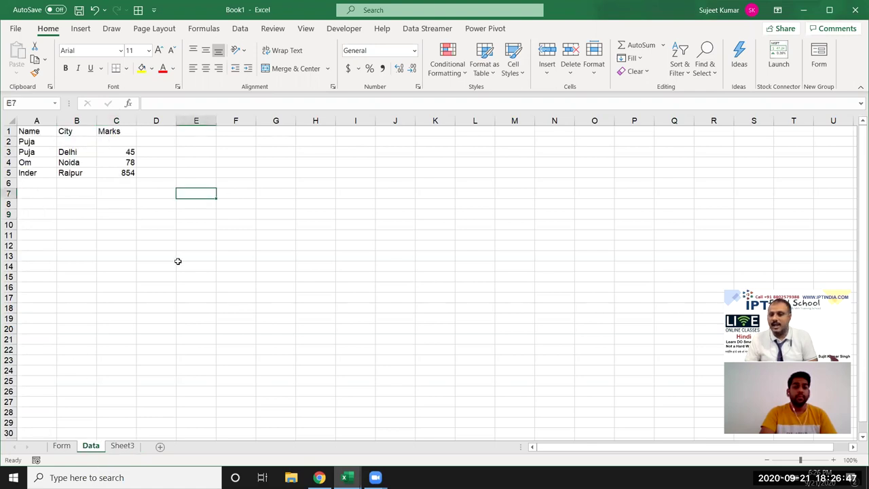
click(62, 448)
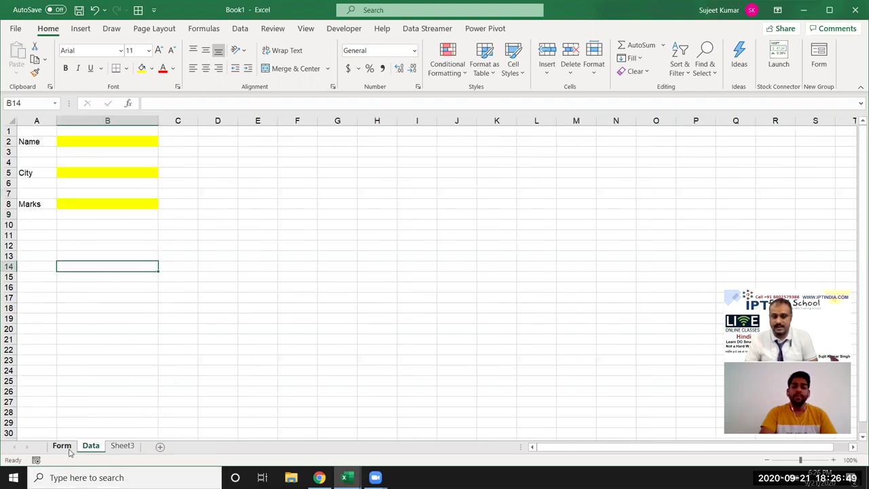
click(116, 448)
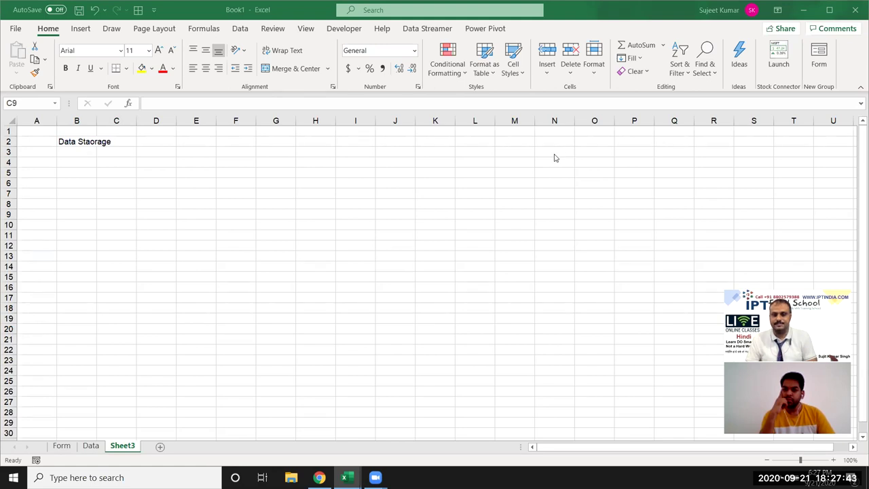
- AutoFit column B to the width of the 'Data Staorage' text
click(82, 144)
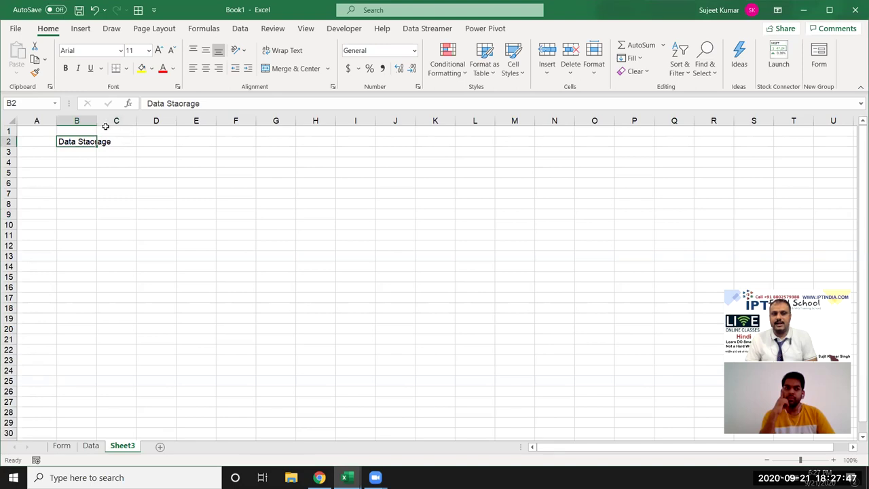
double_click(98, 120)
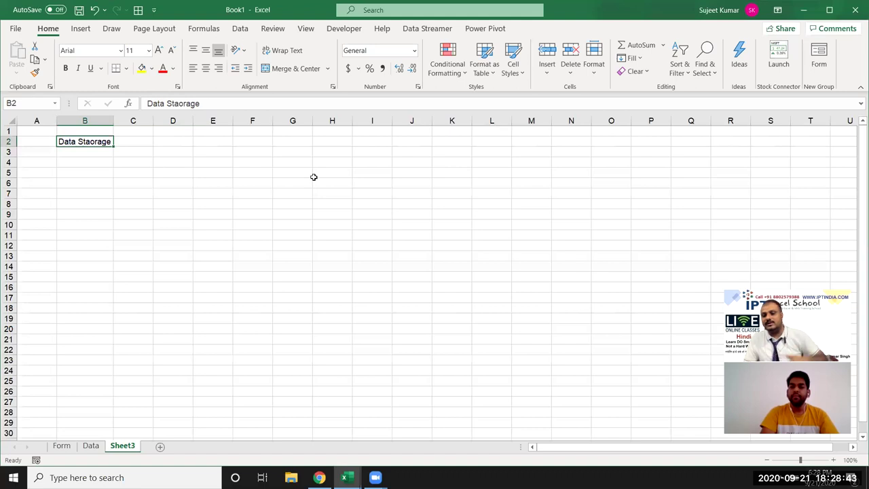
- Open the DataP workbook from the Recent list on the File page
click(15, 29)
scroll(236, 288, down, 2)
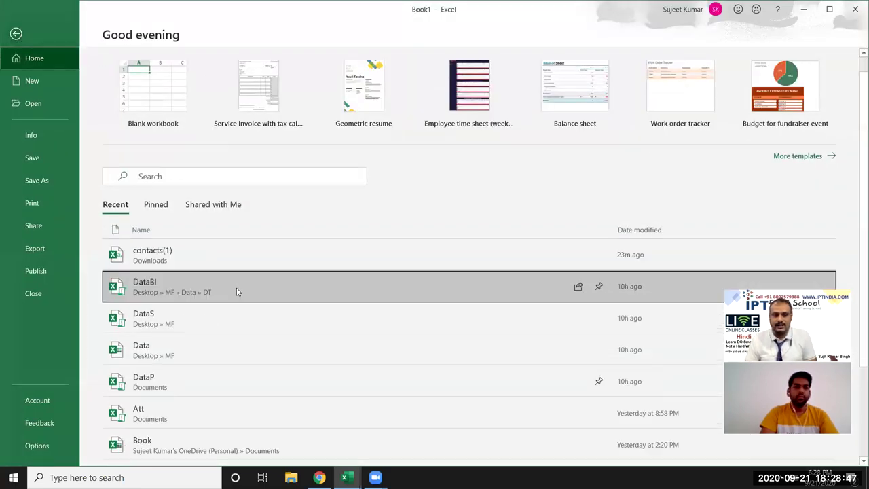
scroll(245, 339, down, 2)
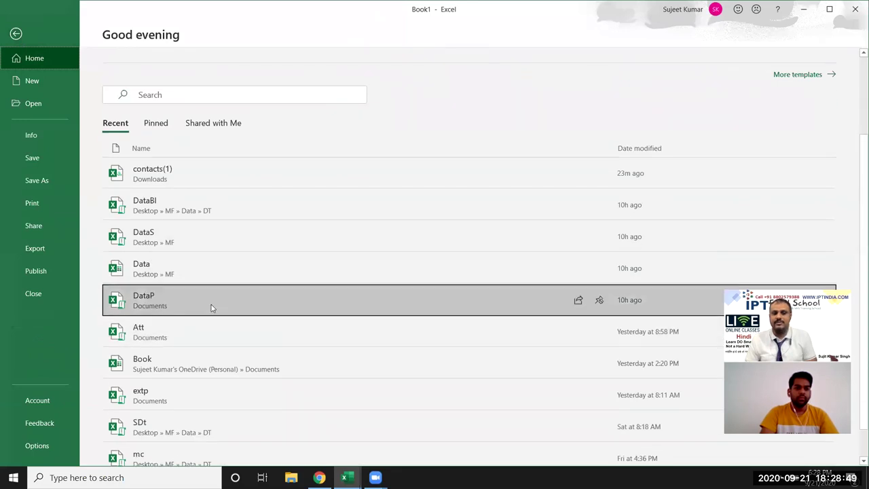
click(211, 305)
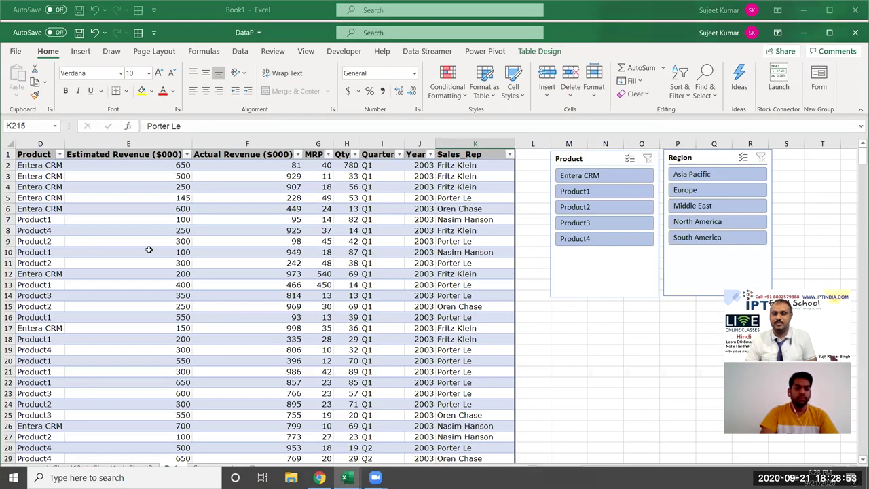
- Maximise the DataP window and look over the Summary sheet charts
click(197, 225)
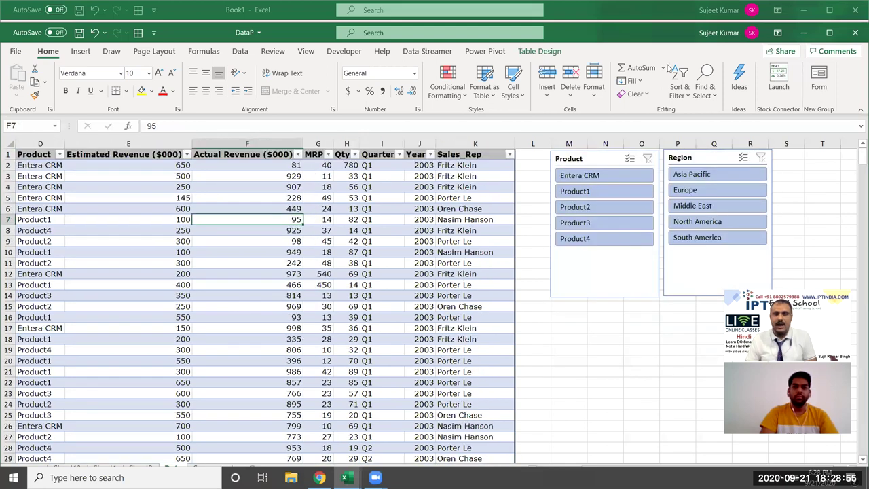
click(830, 33)
click(60, 163)
click(204, 449)
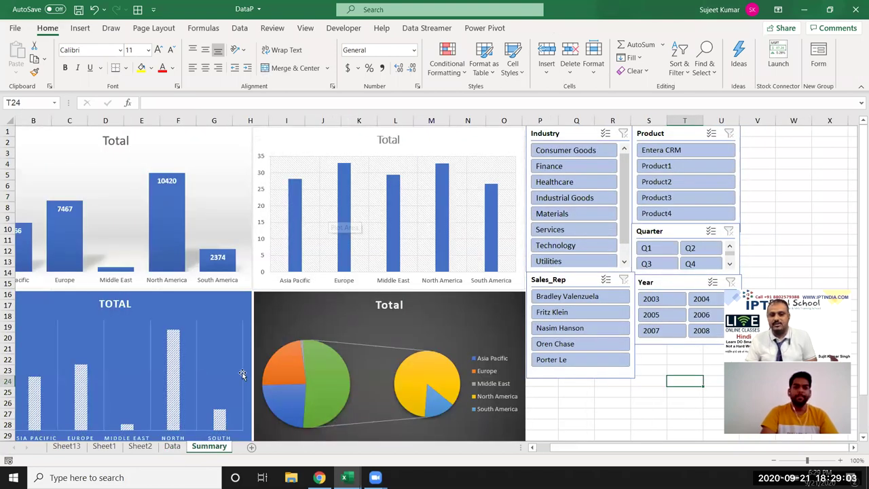
- On the Data sheet, select revenue cells E5:F10 to read their sum of 4239
click(172, 446)
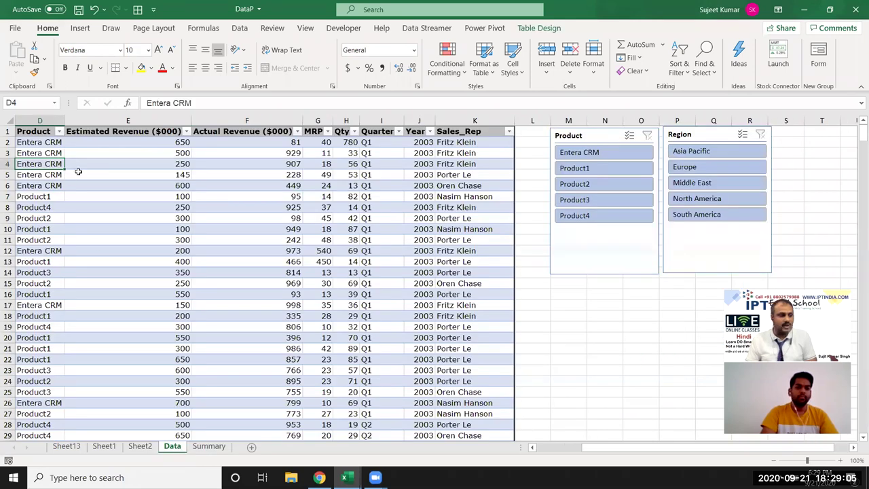
drag(77, 174, 230, 224)
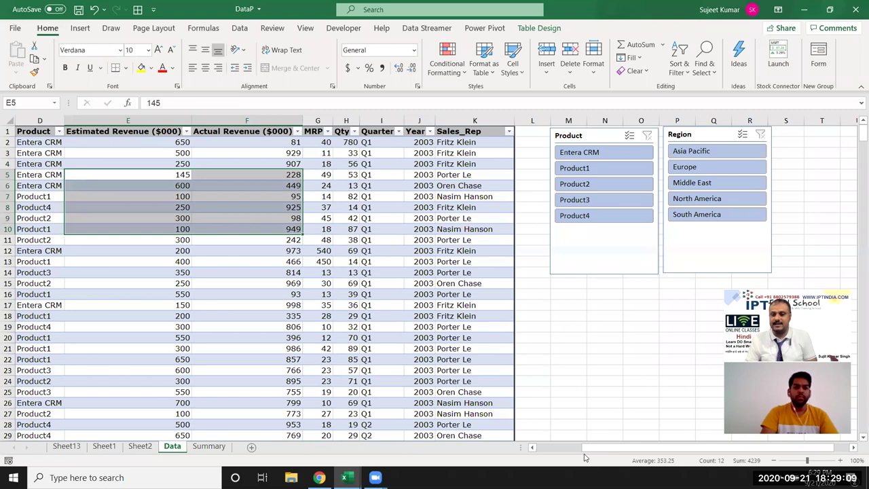
drag(585, 449, 552, 457)
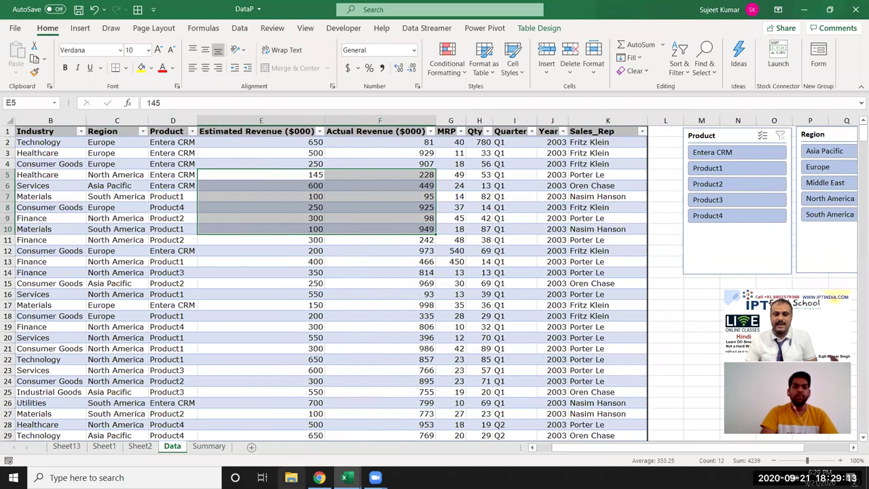
- Switch back to the Book1 window showing 'Data Staorage' in B2 of Sheet3
mouse_move(347, 475)
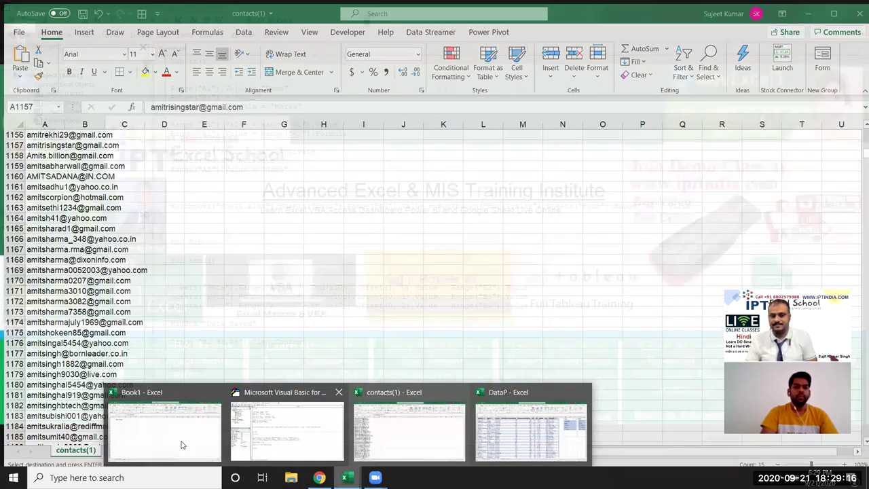
click(182, 443)
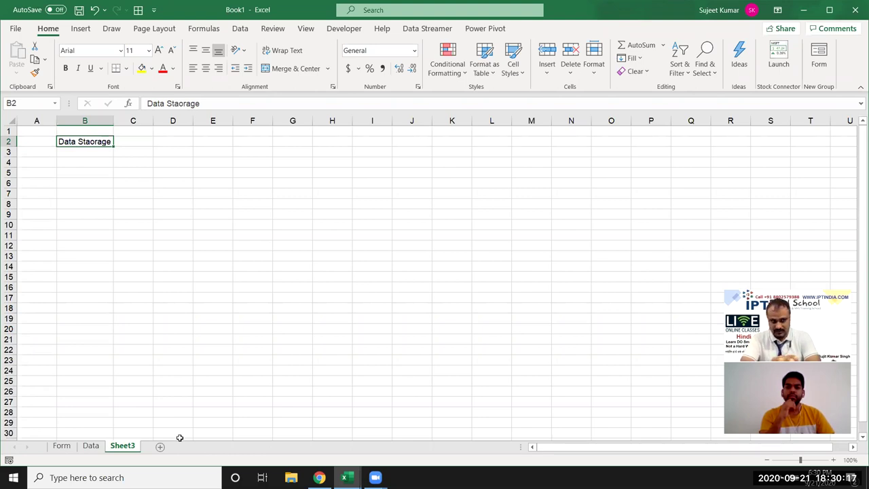
- Enter 'Calculation' in cell B3 under the heading
key(Down)
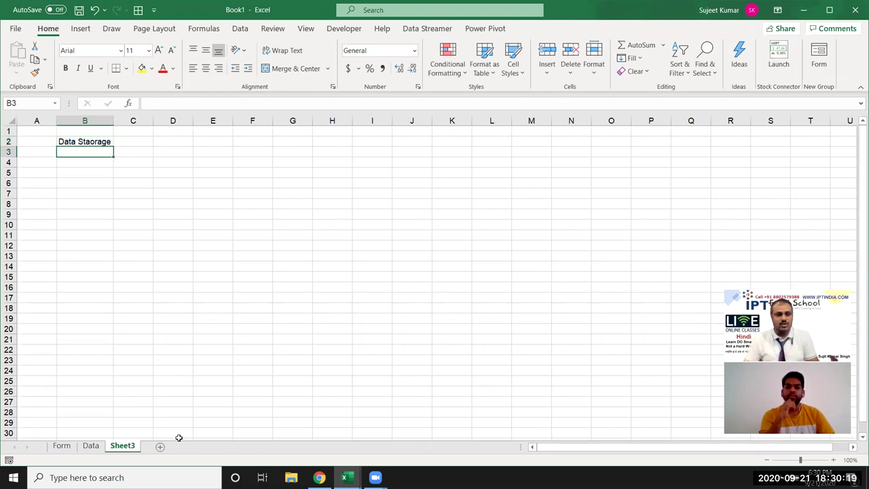
text(Calculation)
key(Return)
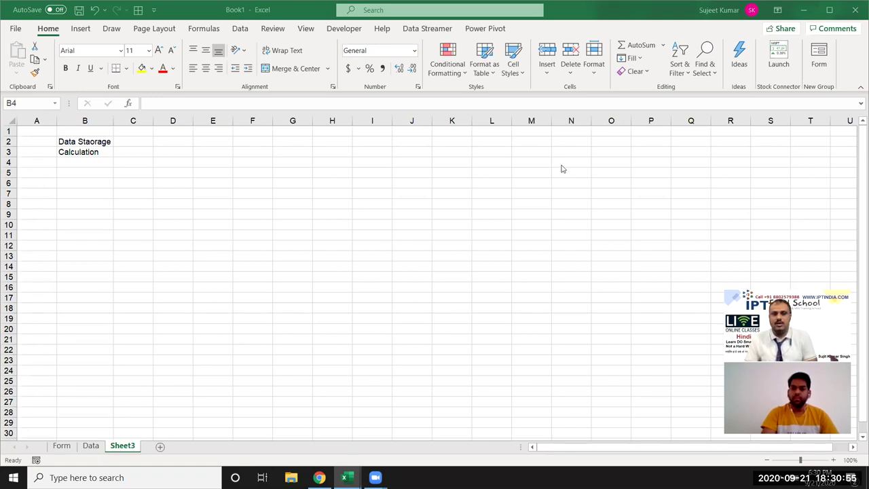
key(alt+Tab)
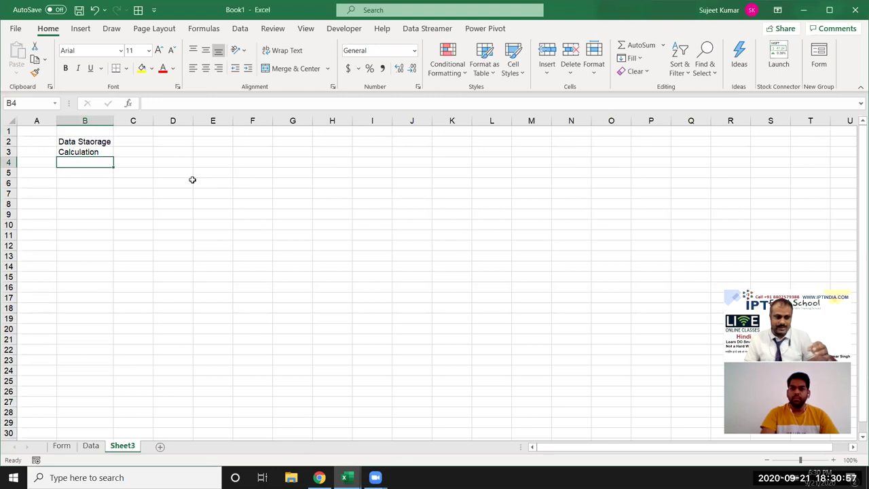
- Enter 60 in E6 and 65 in F6
click(212, 116)
click(253, 121)
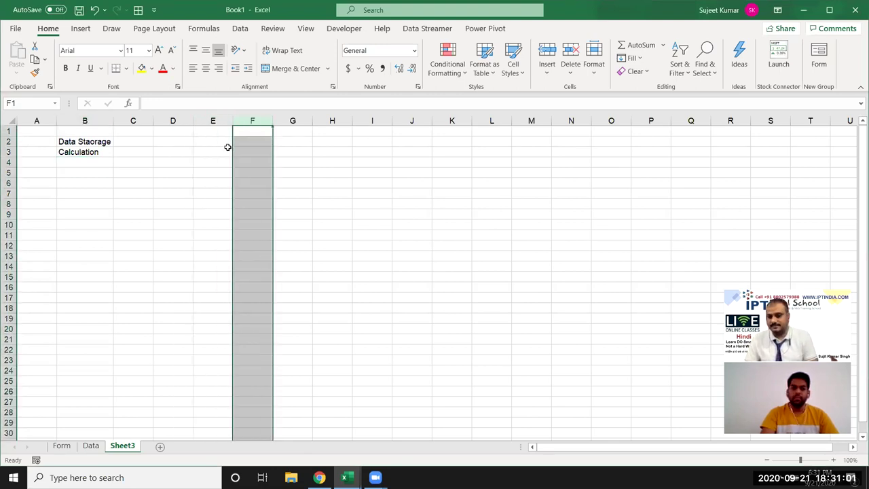
click(293, 170)
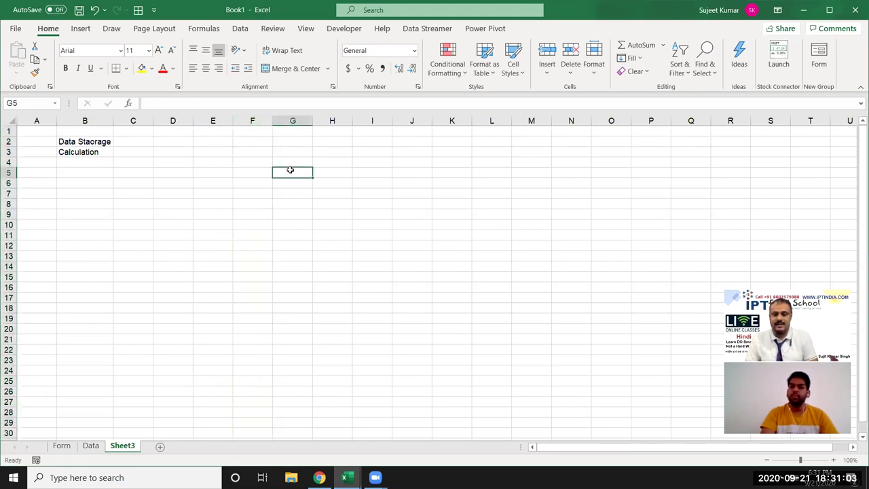
click(205, 180)
text(60)
key(Tab)
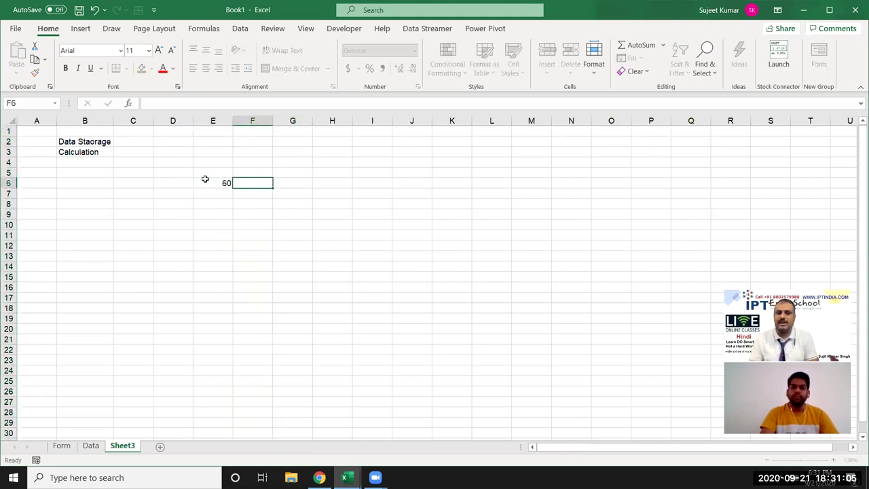
text(6)
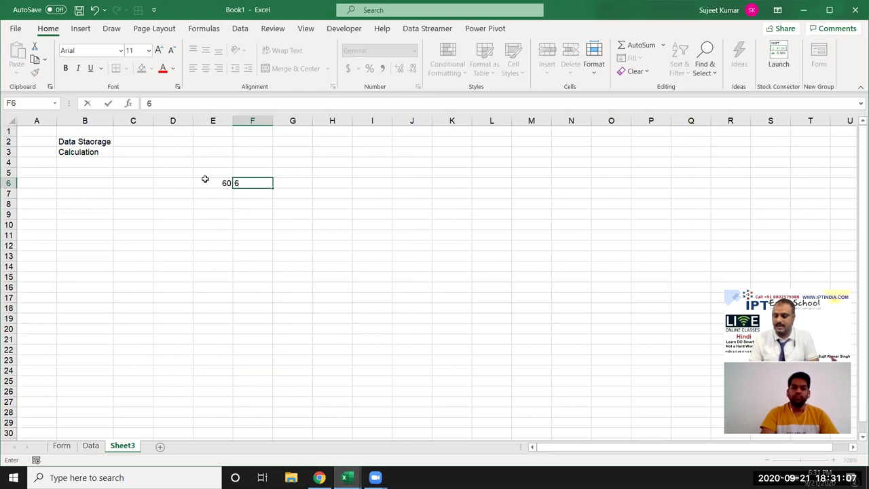
text(5)
key(Tab)
- Add the formula =E6+F6 in G6, giving 125
text(=)
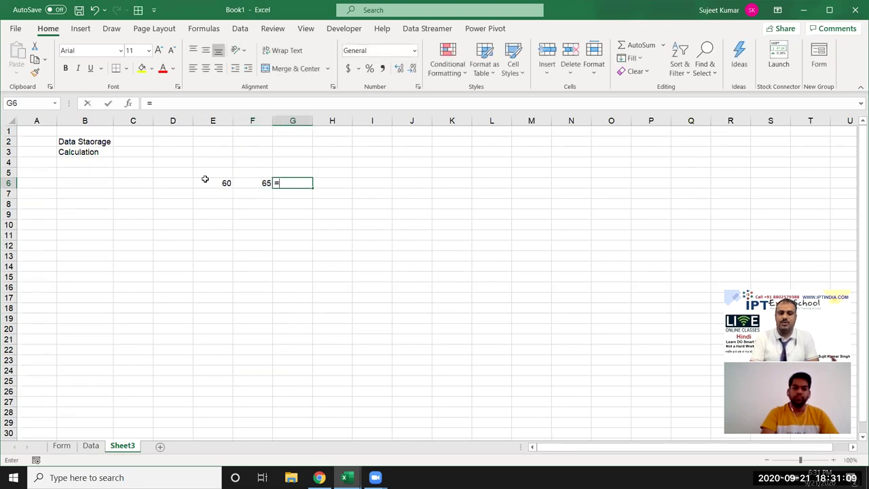
click(205, 179)
text(+)
key(Left)
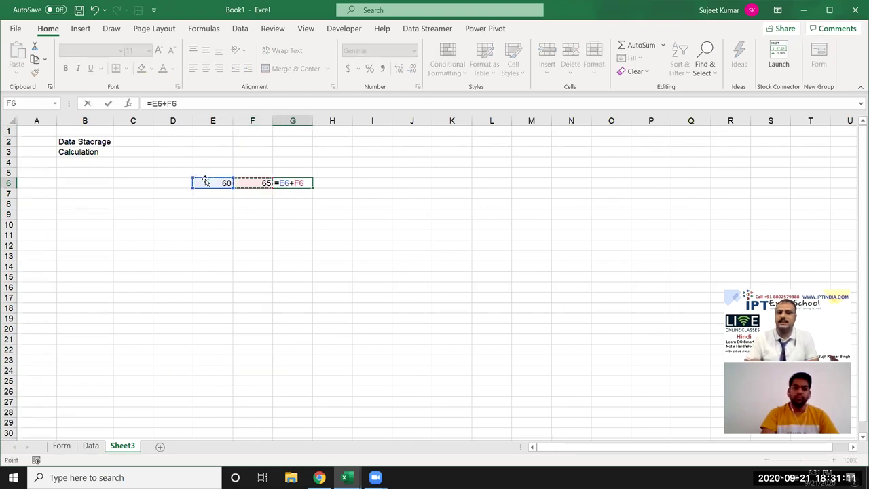
key(Return)
key(Up)
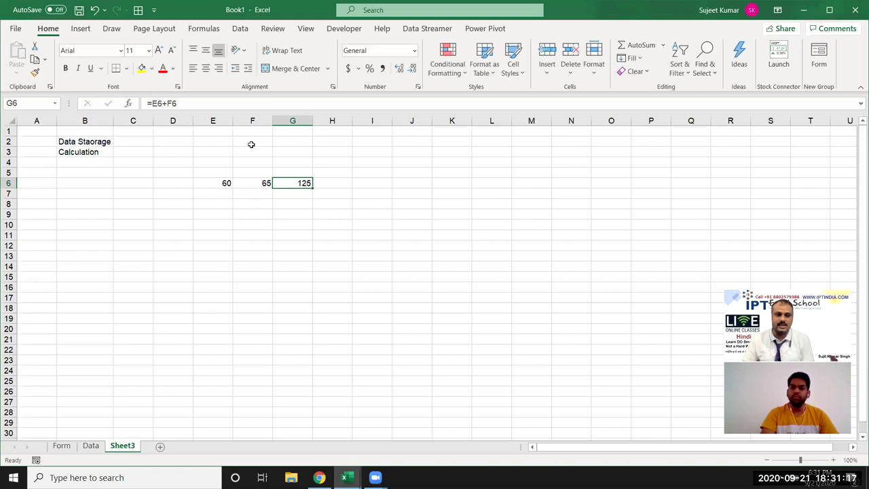
click(220, 184)
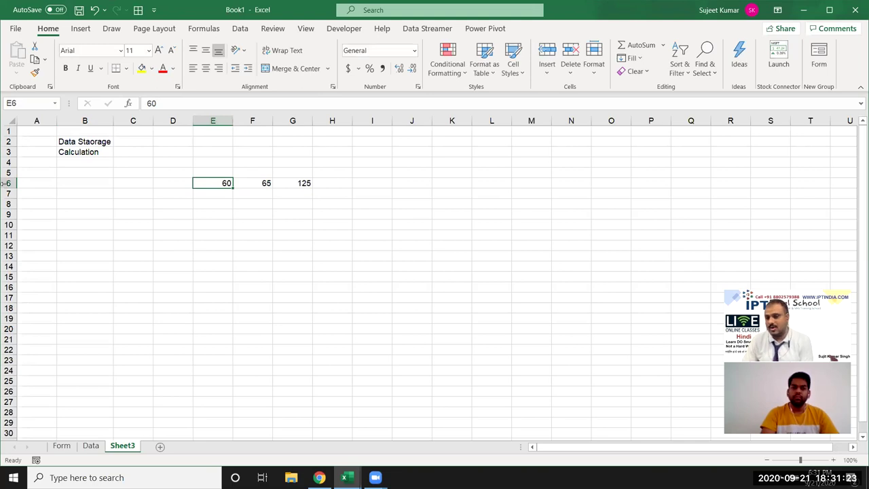
- Confirm that G6 contains the =E6+F6 formula without changing it
double_click(297, 184)
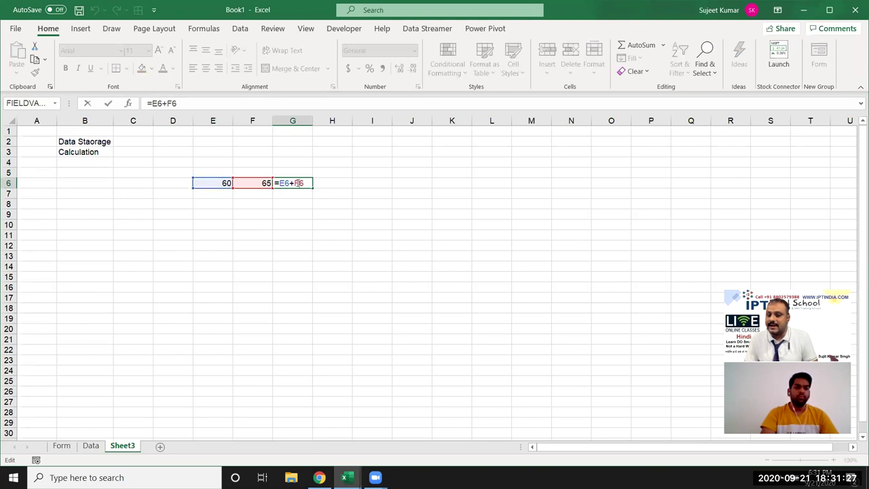
key(ctrl+Return)
click(411, 162)
- Show the Formulas ribbon and select the range E5:G7 around the numbers
click(204, 29)
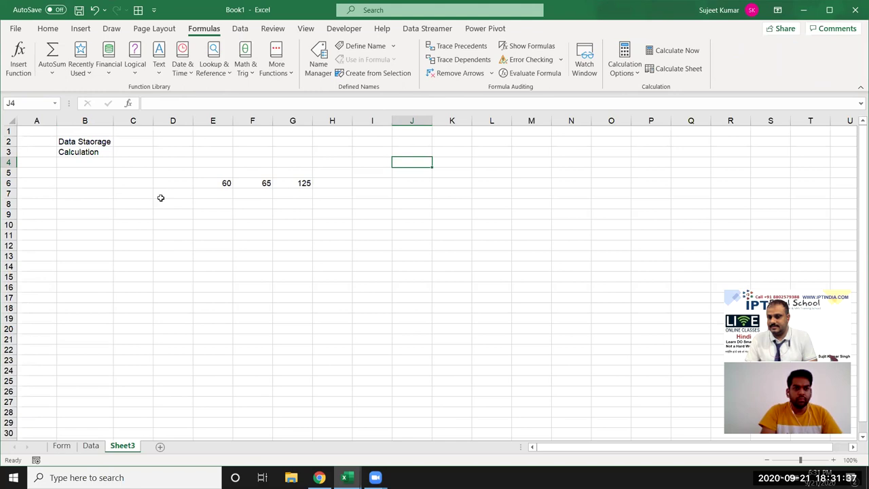
drag(197, 175, 286, 192)
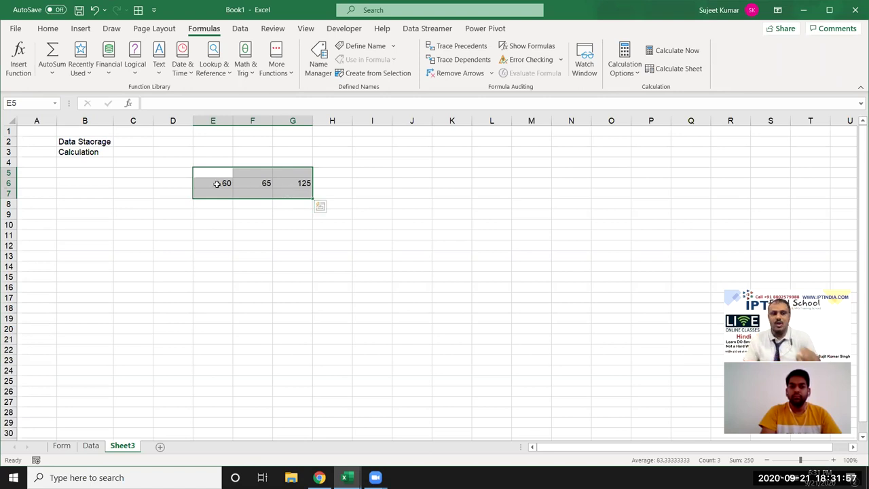
click(96, 161)
- Clear 60, 65 and 125 from E6:G6 and type 'Data Ananlysis / Report Reperstation' in B4
drag(224, 182, 305, 184)
key(Delete)
key(Up)
key(Left)
key(Left)
key(Left)
key(Up)
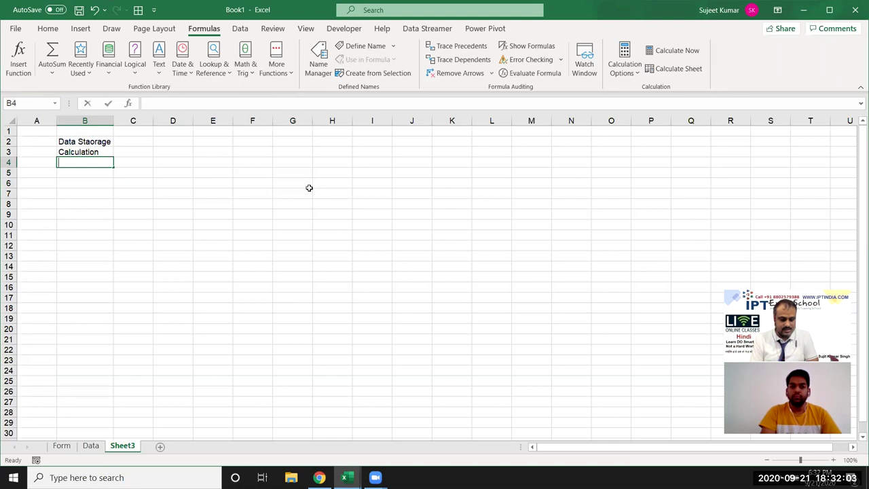
text(Dat)
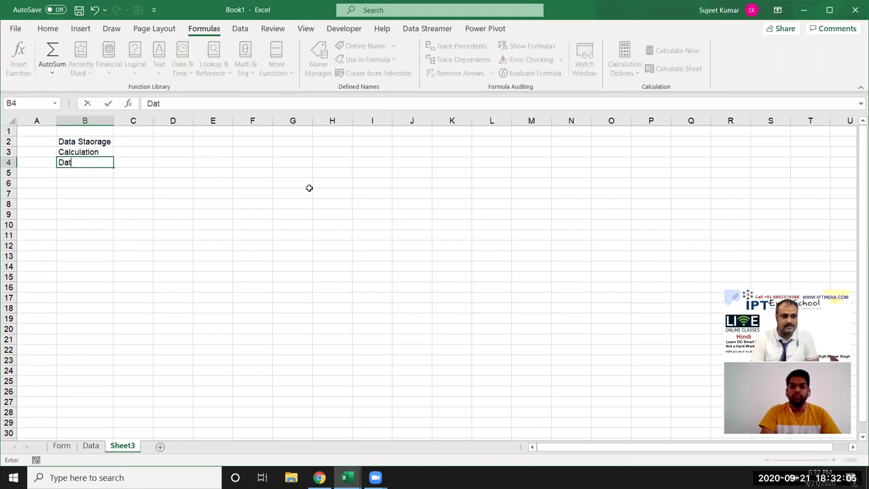
text( aa)
text( An)
text(lysis /)
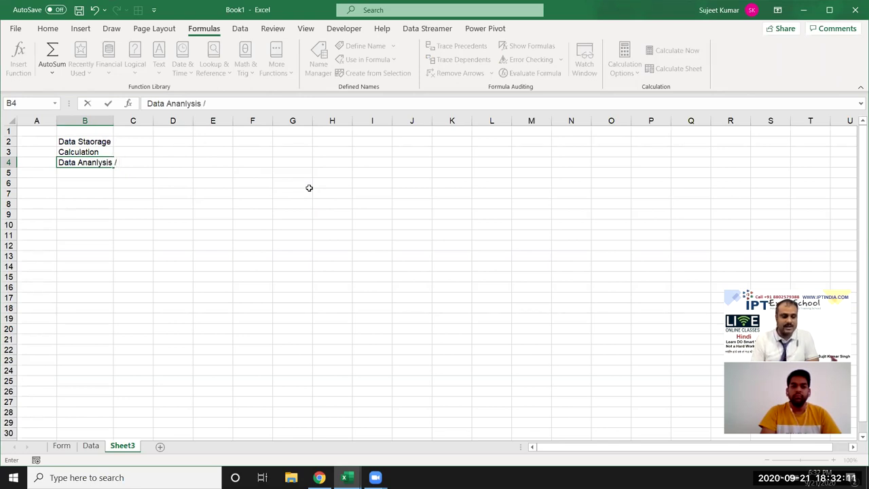
text(Repor)
text(t R)
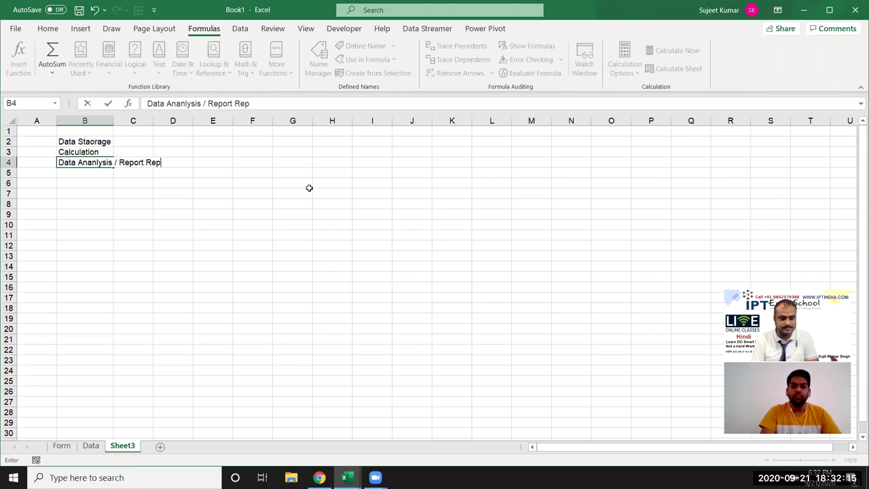
text(s)
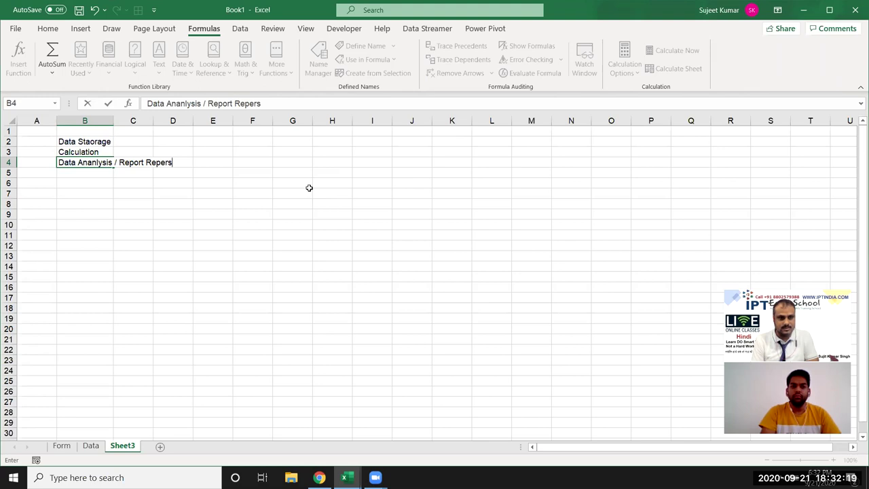
text(tatio)
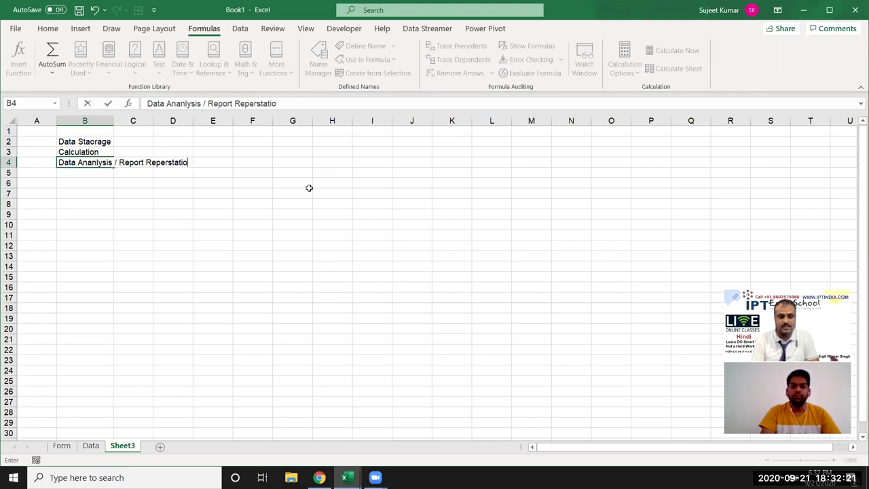
text(n)
- Commit the B4 entry and reopen the DataP workbook from the recent workbooks list
key(Return)
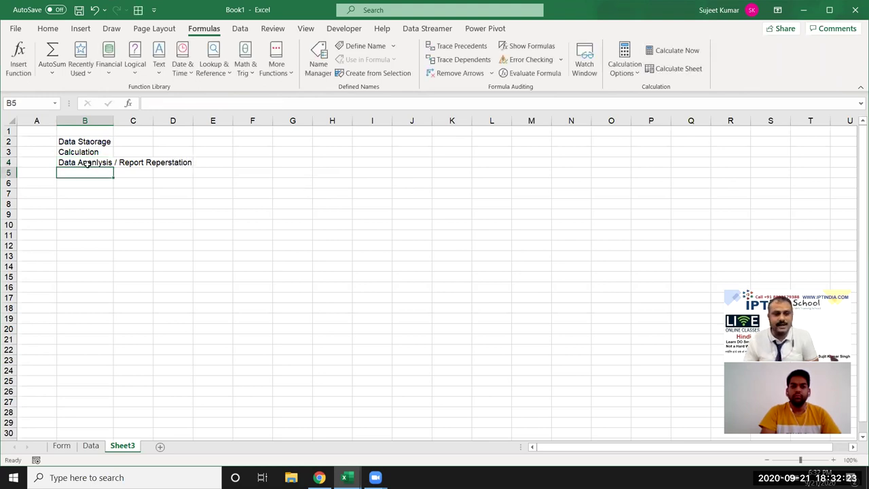
click(87, 164)
click(91, 446)
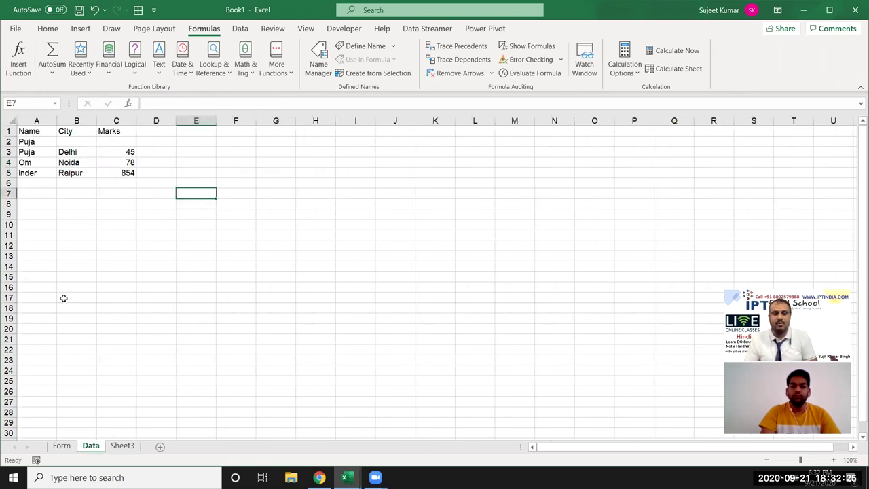
click(16, 29)
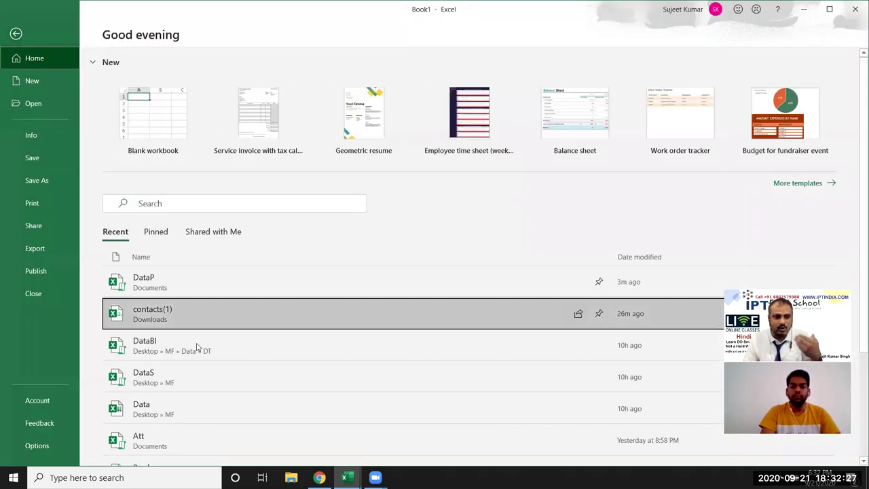
click(212, 289)
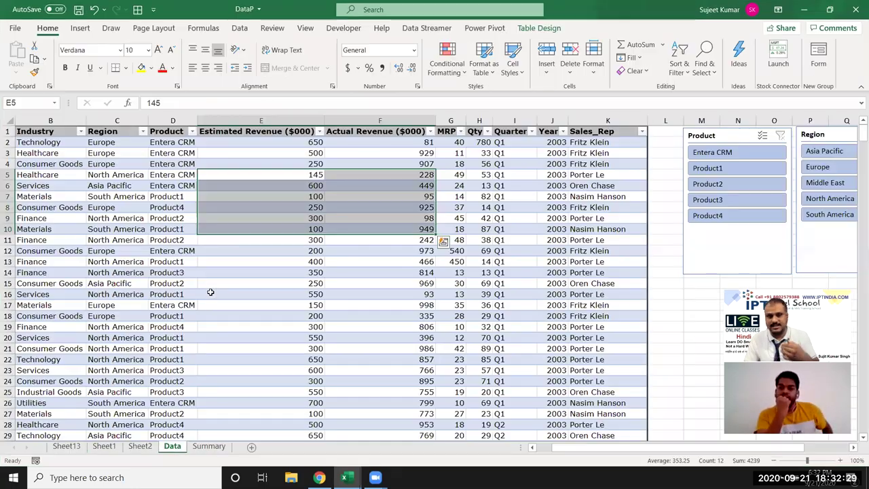
- Move across the Data sheet headers from Customer to Sales_Rep, selecting the Region column data
click(91, 164)
key(Home)
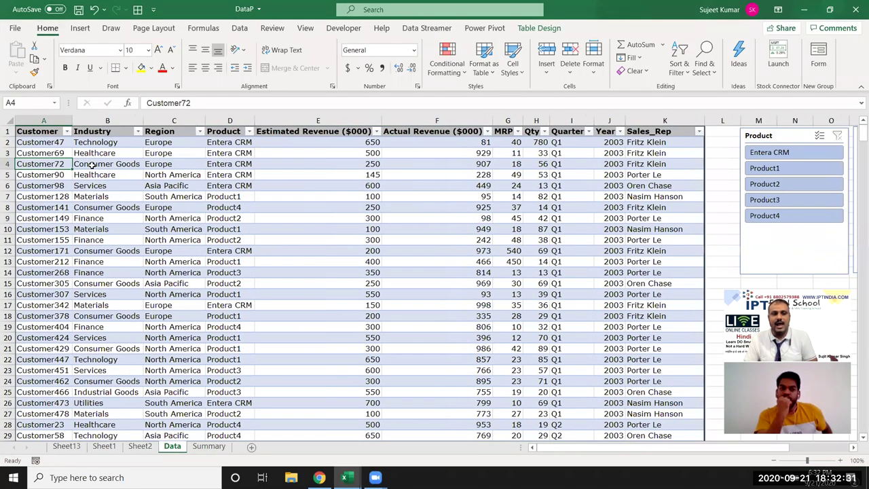
key(ctrl+Up)
key(Right)
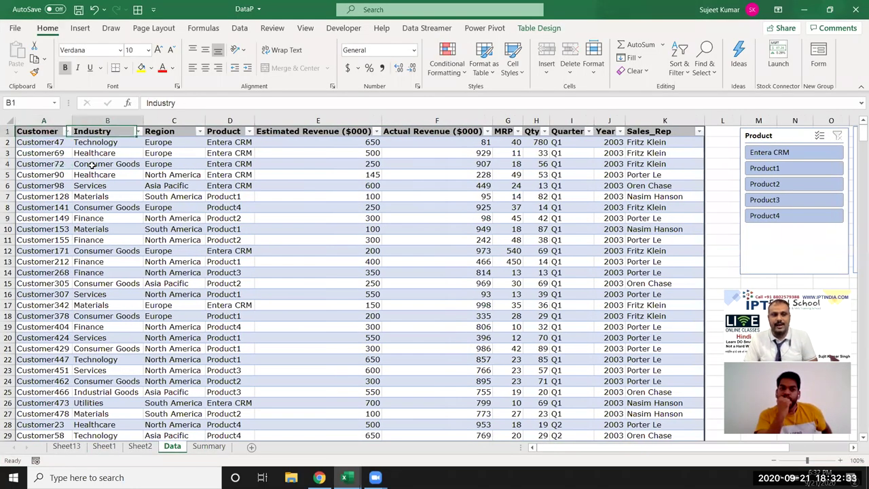
key(Right)
key(ctrl+shift+Down)
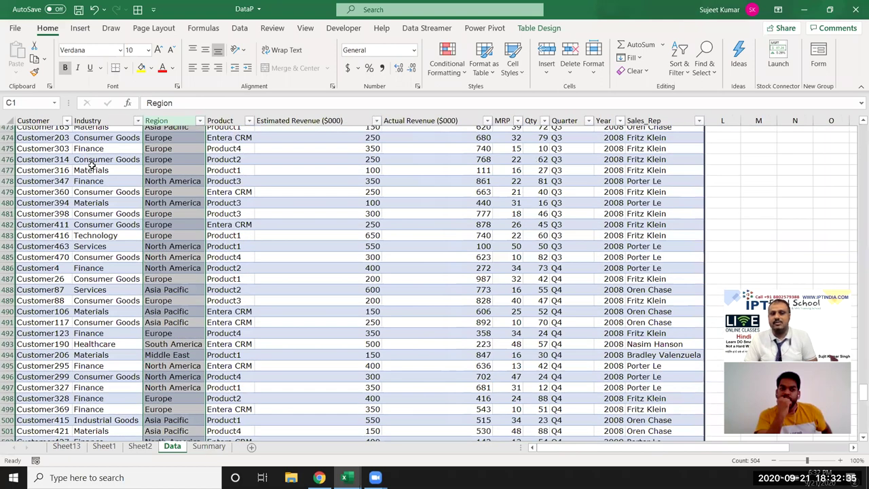
key(ctrl+Up)
key(ctrl+Right)
key(ctrl+Left)
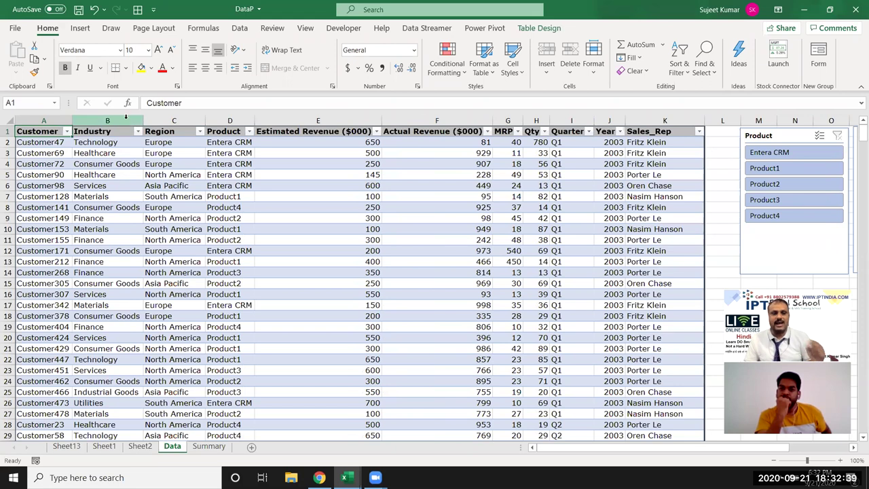
- Create a PivotTable on a new sheet summing Qty by Region
click(80, 30)
click(24, 60)
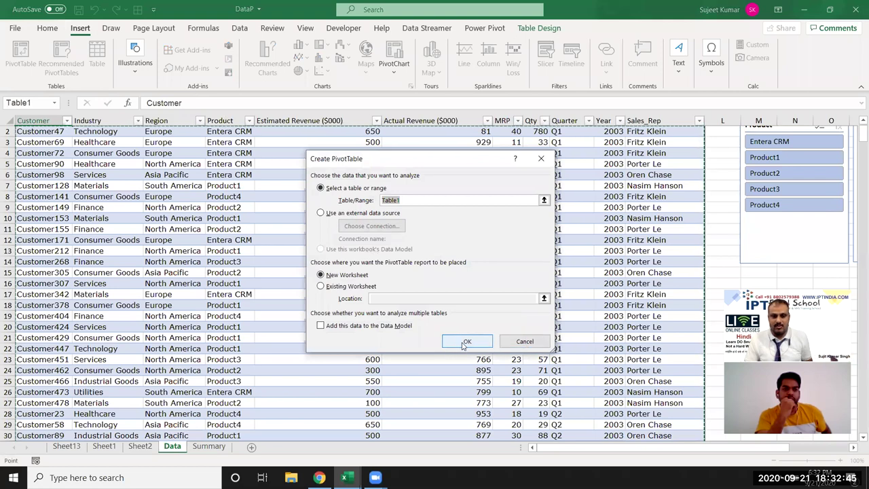
click(466, 342)
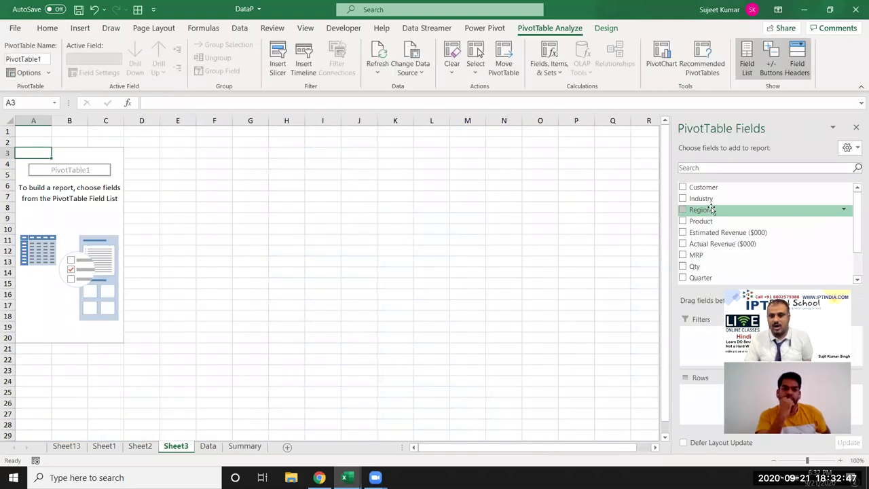
drag(714, 210, 693, 411)
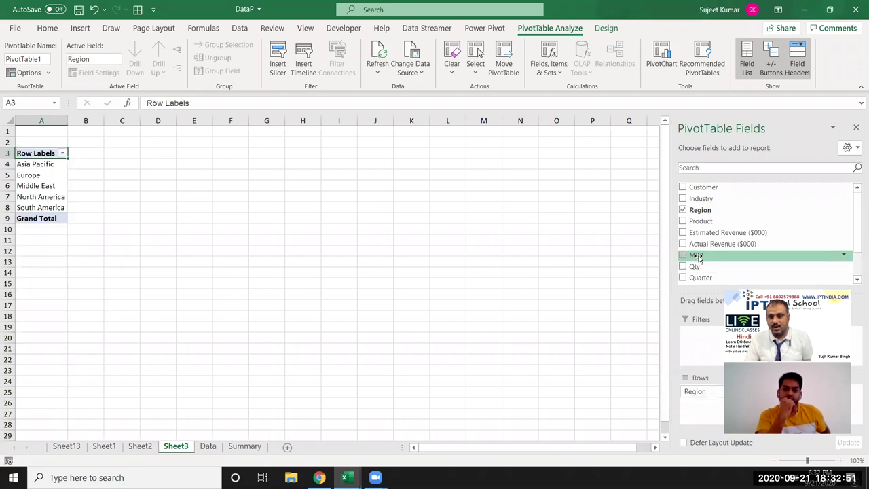
drag(699, 257, 720, 329)
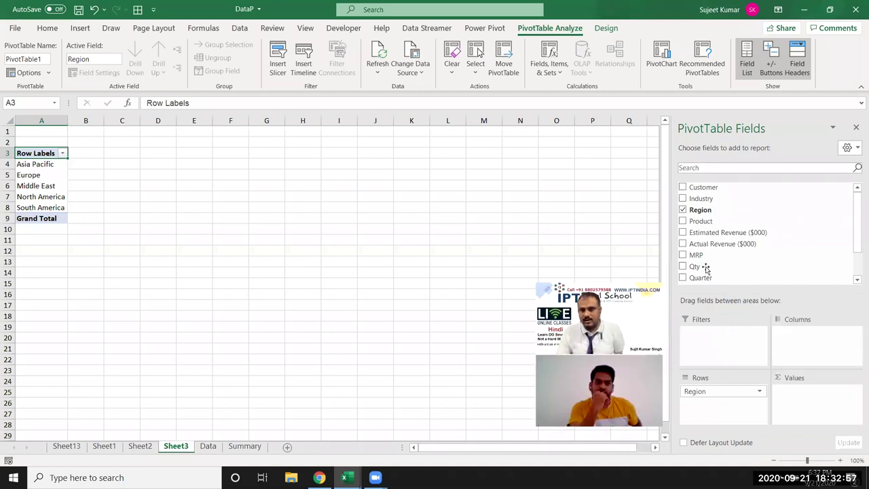
drag(733, 342, 801, 400)
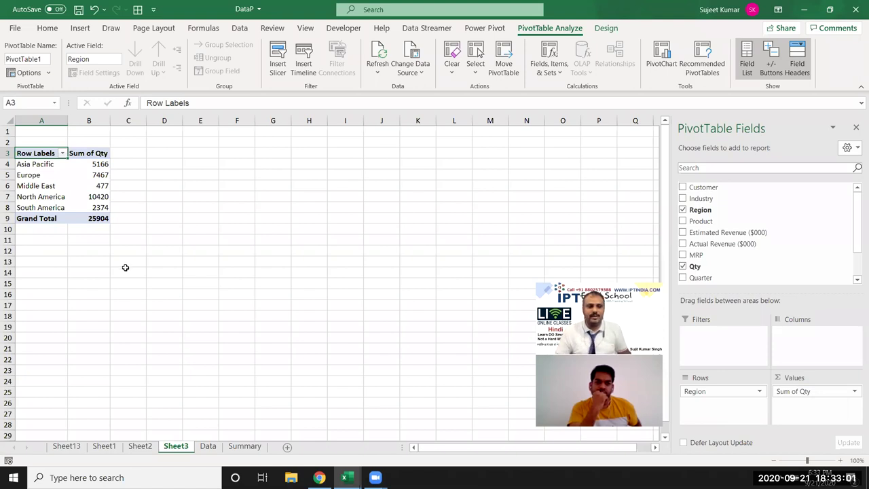
- Rename the pivot headers to 'Region' and 'Total'
text(R)
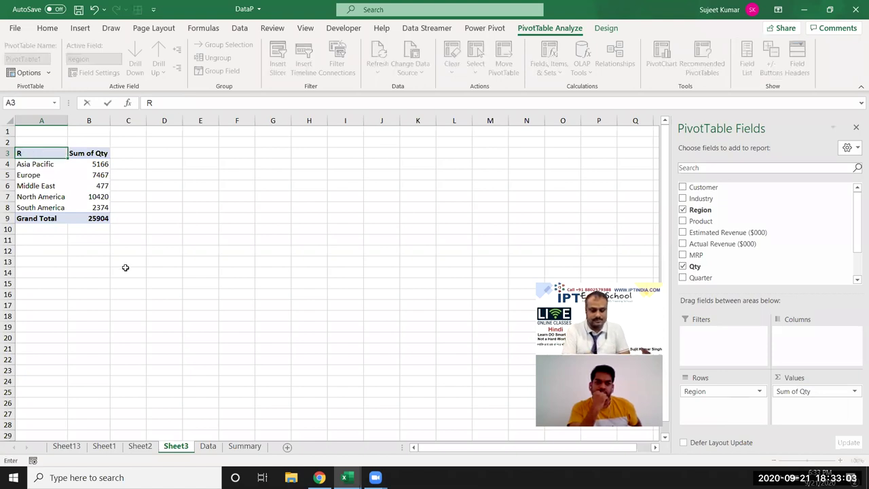
text(e)
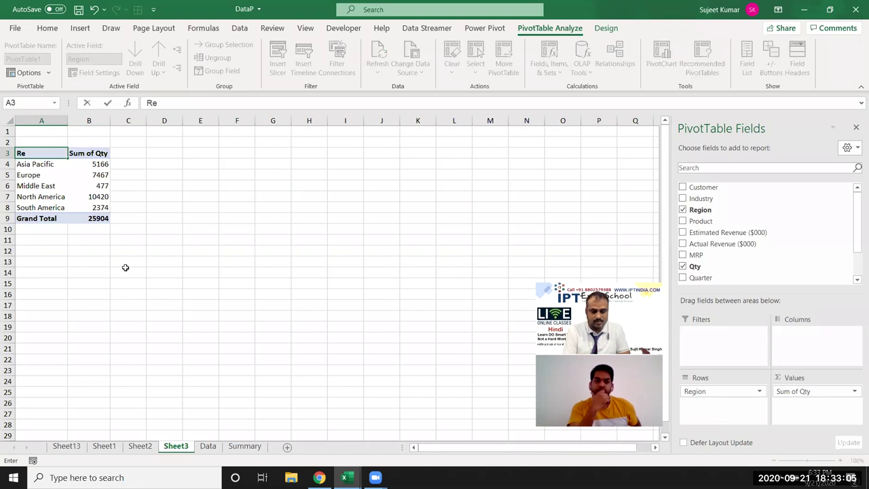
text(gion)
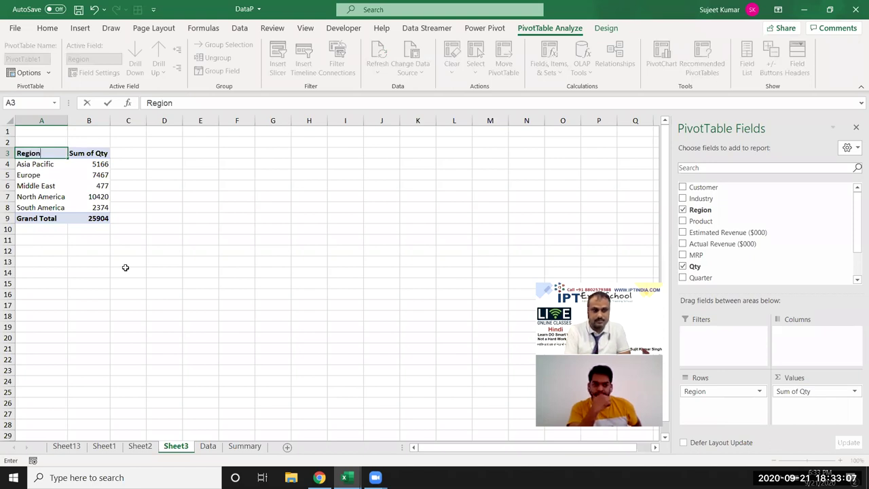
key(Tab)
text(Total)
click(127, 263)
- Insert a clustered column PivotChart of Total by Region and move it beside the pivot table
click(96, 185)
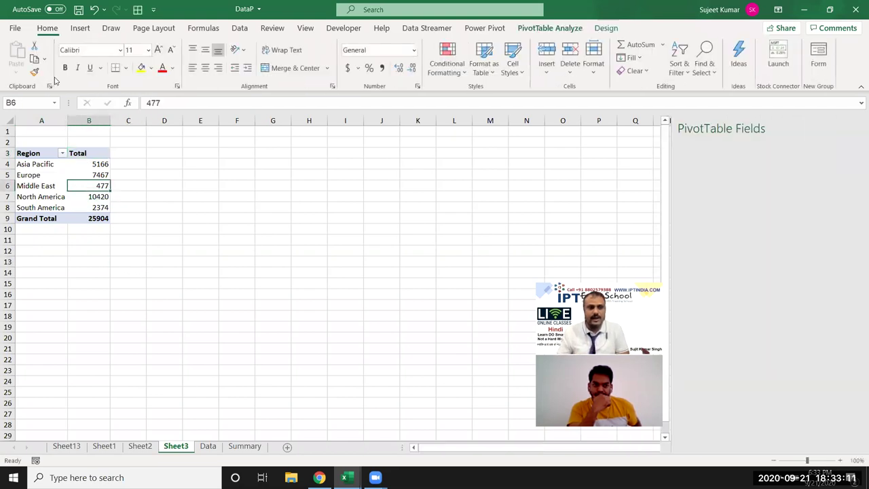
click(80, 28)
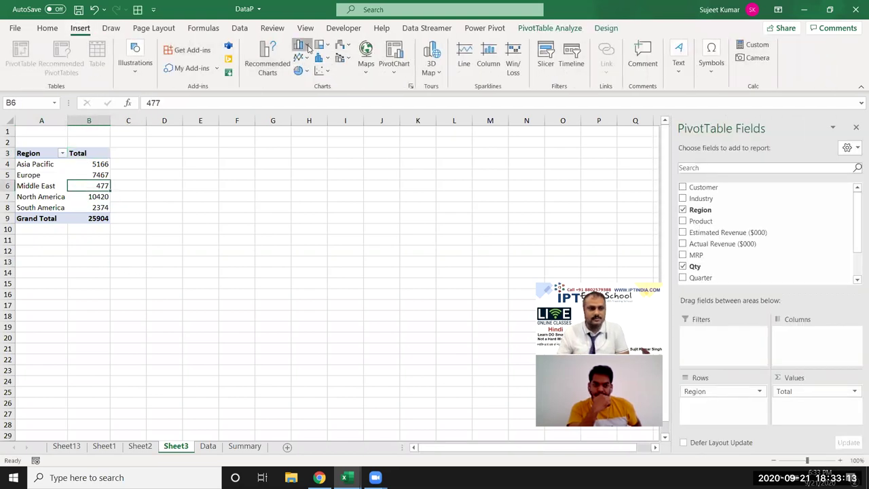
click(318, 49)
click(312, 95)
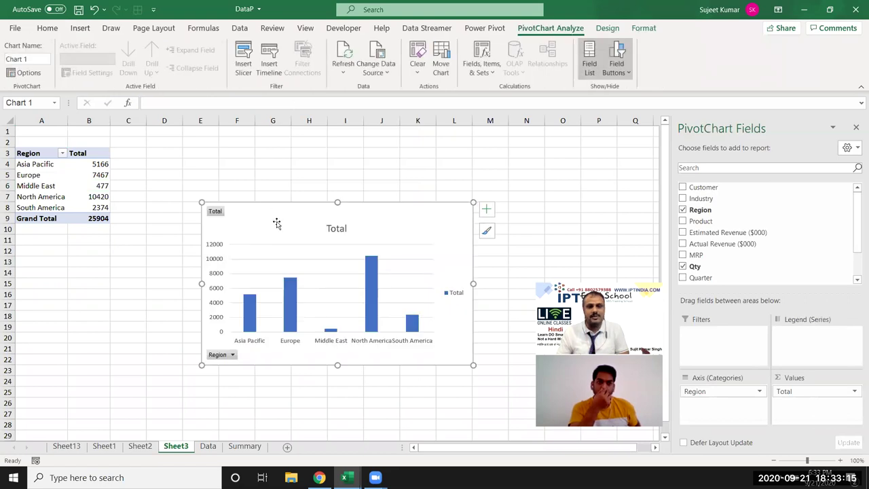
drag(275, 216, 213, 137)
click(212, 136)
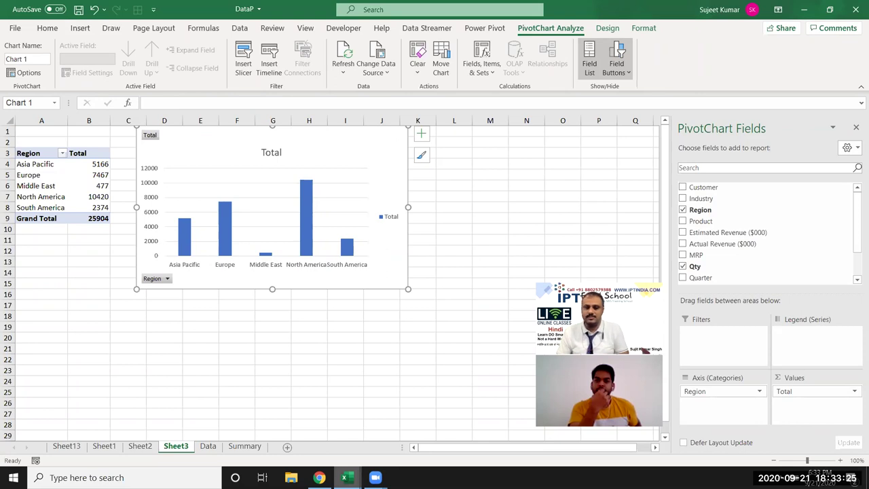
mouse_move(344, 478)
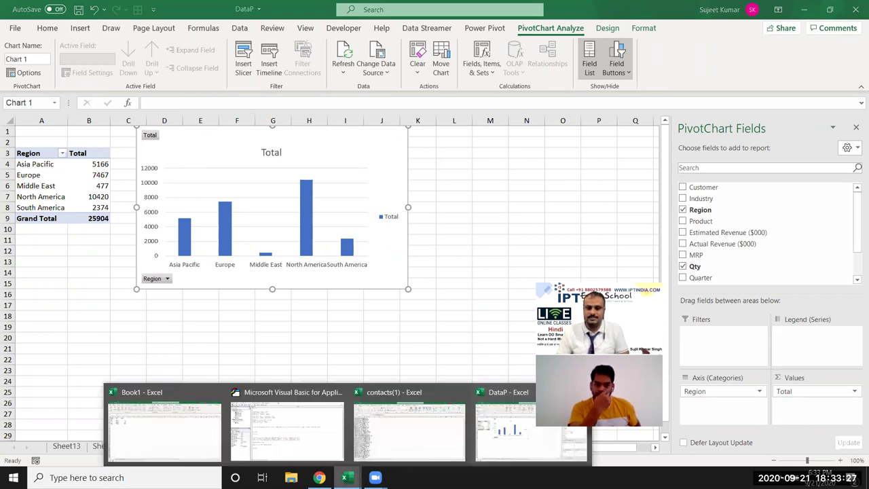
- In the contacts(1) workbook, insert a blank row at row 1172
mouse_move(453, 416)
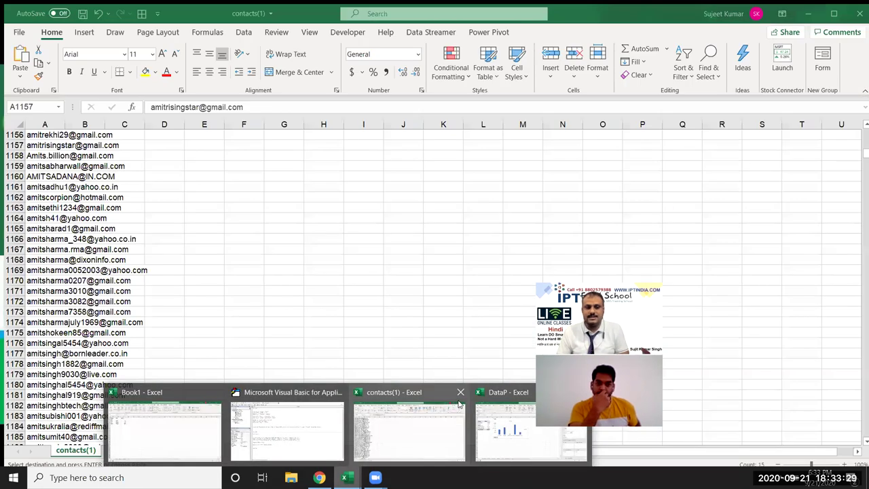
click(502, 414)
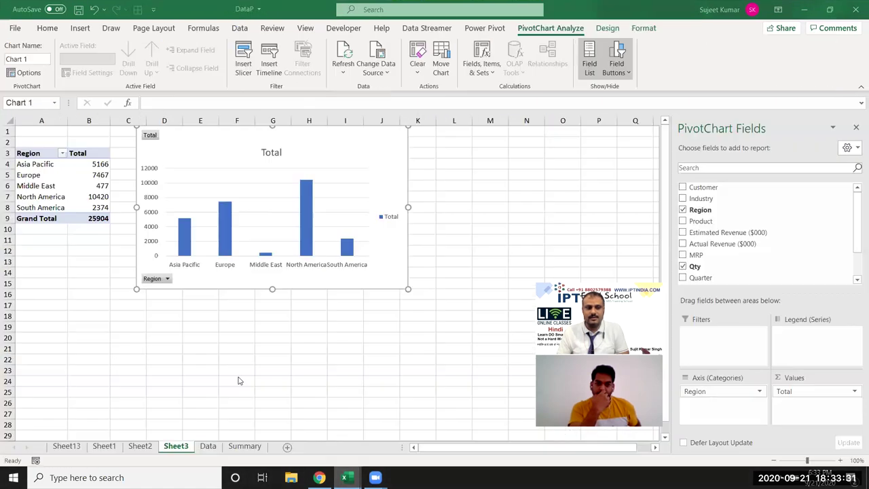
key(alt+Tab)
click(39, 301)
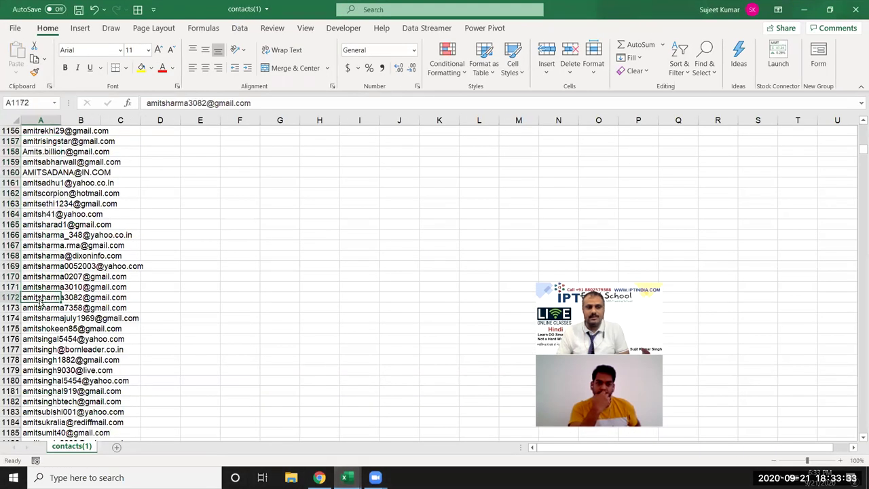
click(13, 297)
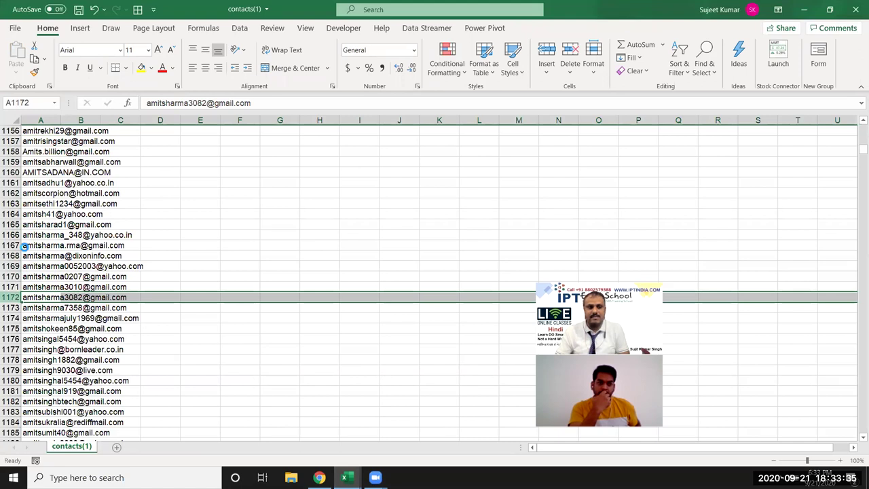
key(ctrl+shift+plus)
- Save the contacts workbook and close it
key(ctrl+s)
click(257, 255)
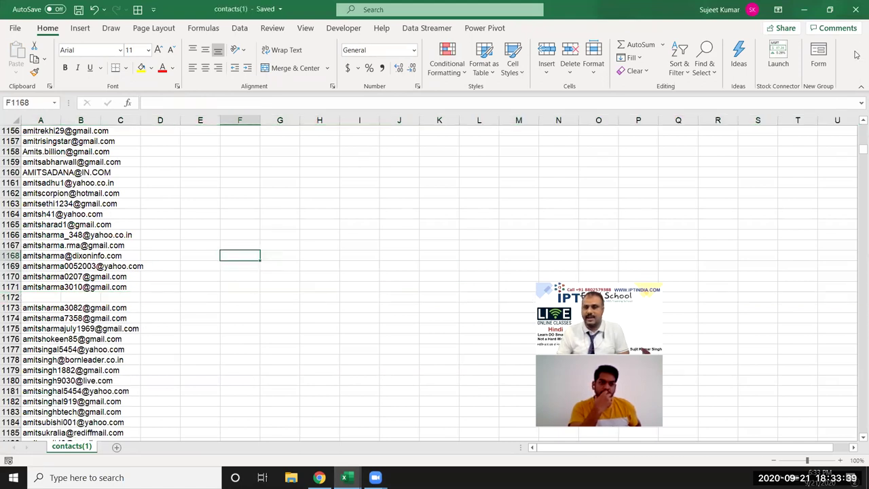
click(856, 10)
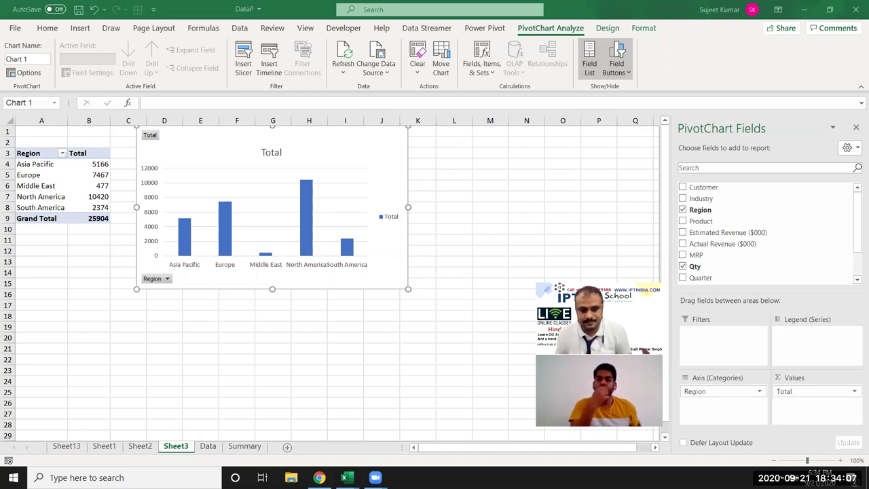
- Close the DataP workbook without saving changes
click(208, 448)
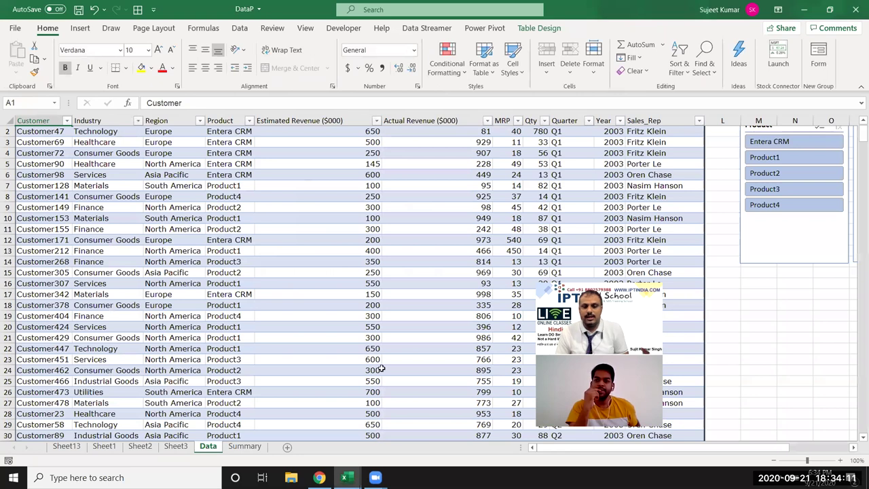
key(ctrl+w)
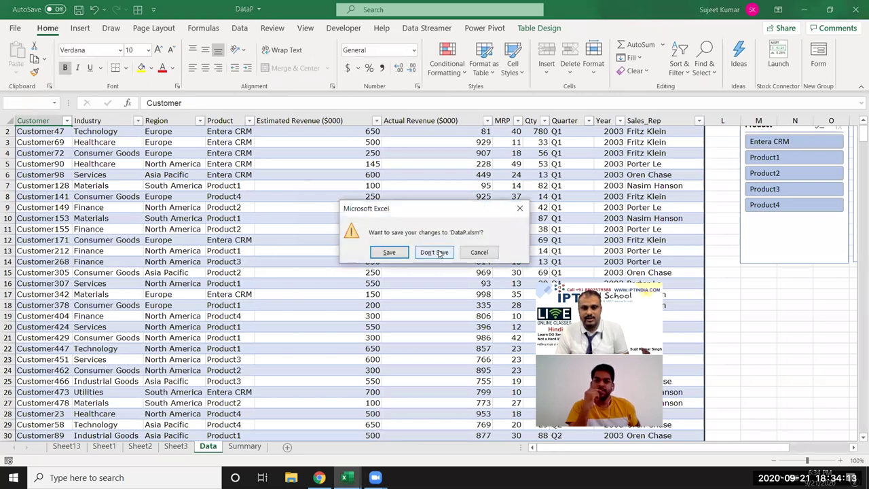
click(436, 252)
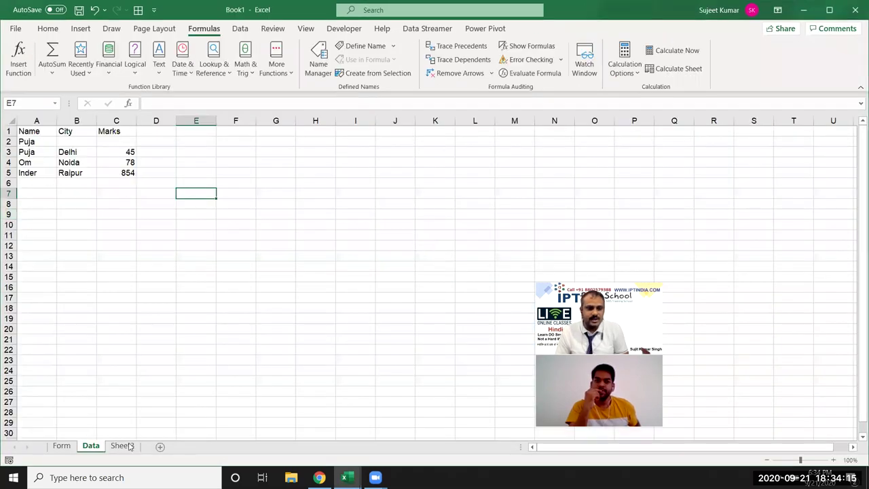
- From Book1, open '4.Performance Dashboard Customer Care Center' from the recent workbooks list
click(126, 445)
click(96, 203)
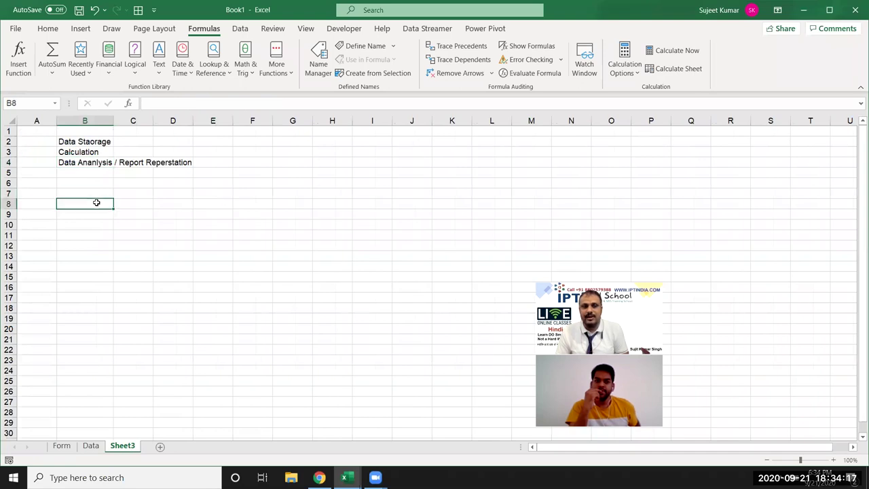
click(15, 29)
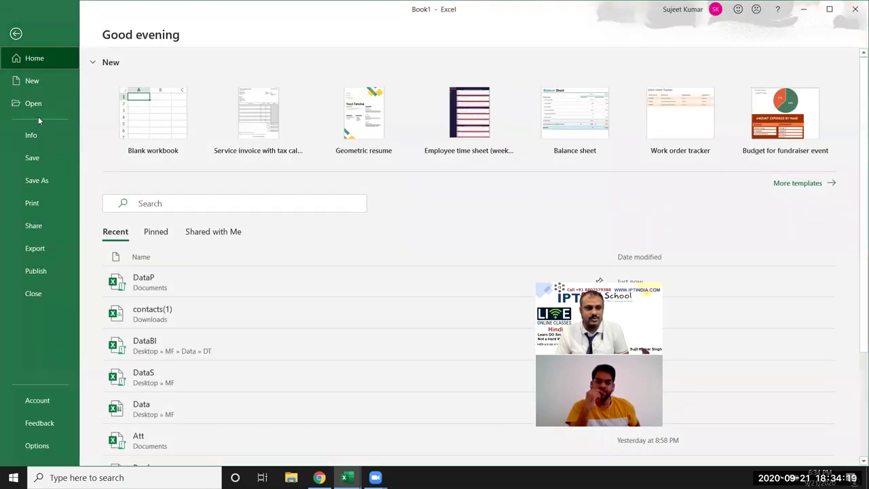
click(33, 103)
scroll(415, 274, down, 2)
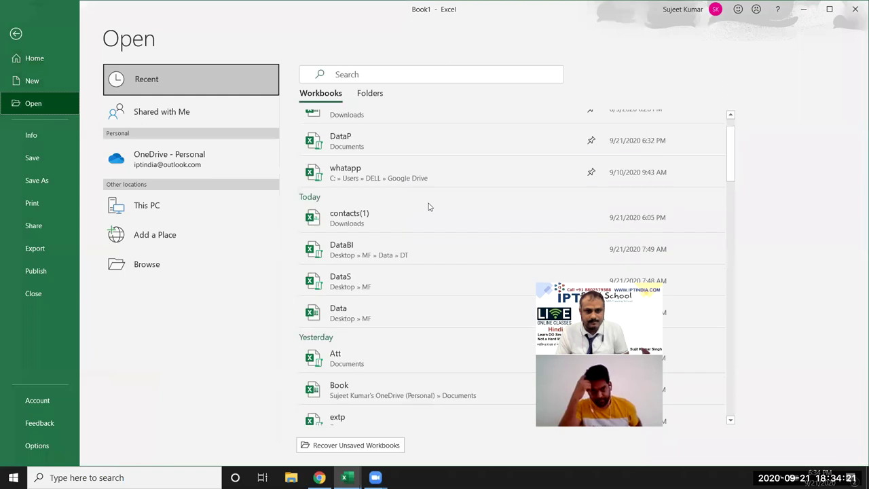
scroll(415, 274, down, 2)
scroll(415, 274, down, 1)
scroll(415, 278, down, 2)
scroll(415, 277, down, 1)
scroll(416, 278, down, 3)
scroll(417, 284, down, 3)
scroll(416, 284, down, 2)
scroll(417, 284, down, 2)
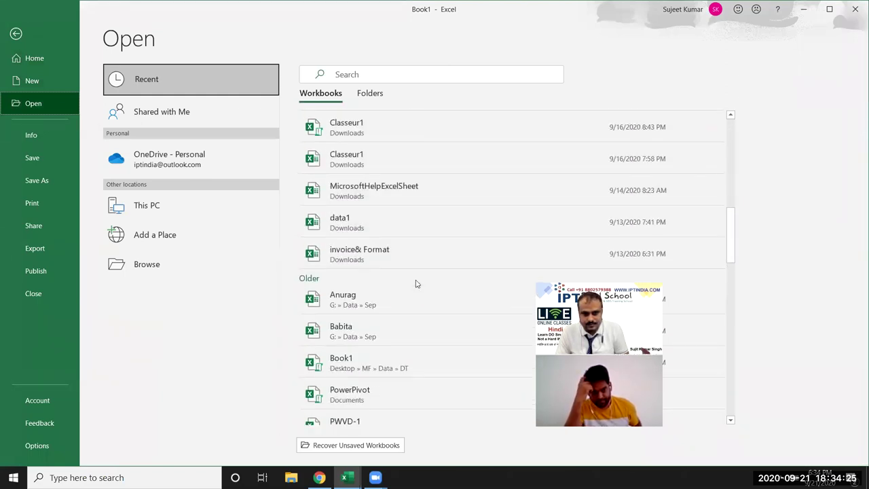
scroll(416, 284, down, 3)
scroll(416, 284, down, 2)
scroll(416, 284, down, 1)
scroll(417, 284, down, 2)
scroll(416, 284, down, 2)
scroll(416, 284, down, 1)
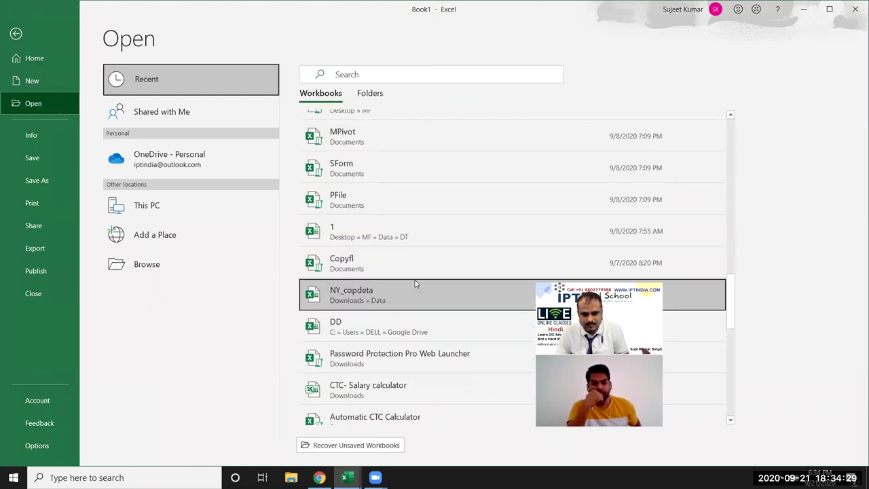
scroll(416, 284, down, 1)
scroll(416, 283, down, 1)
scroll(416, 284, down, 1)
scroll(415, 284, down, 1)
scroll(415, 282, down, 1)
scroll(414, 282, down, 1)
scroll(414, 282, down, 2)
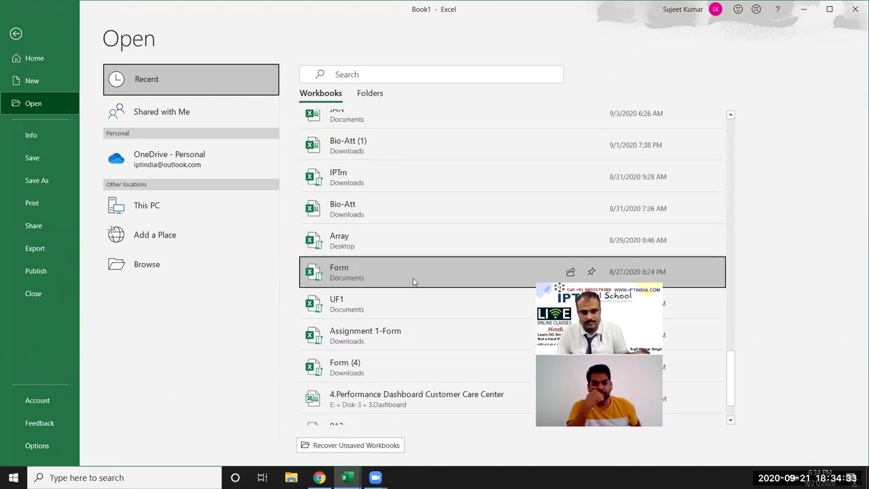
click(411, 391)
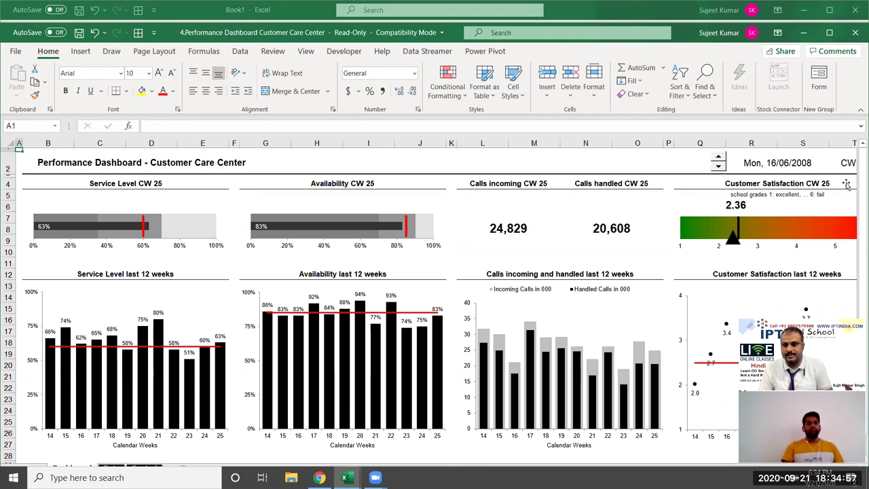
- Advance the dashboard date several weeks, step back one week, and maximise the window
click(786, 164)
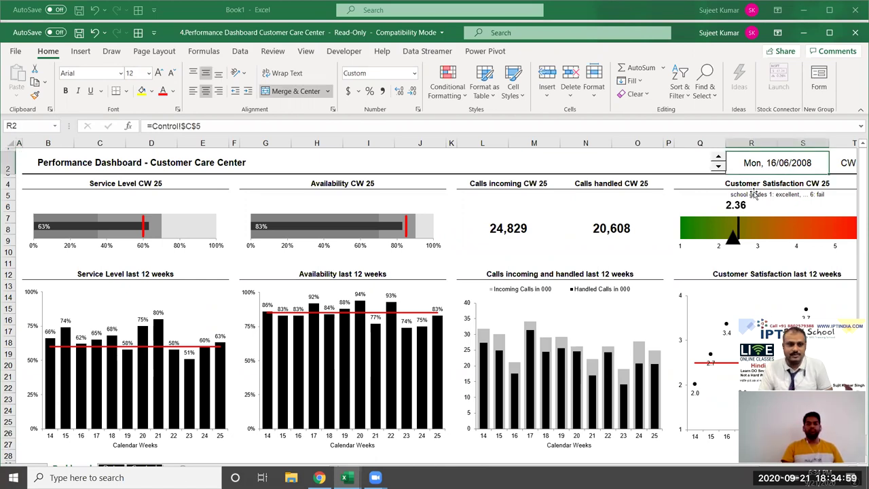
click(719, 161)
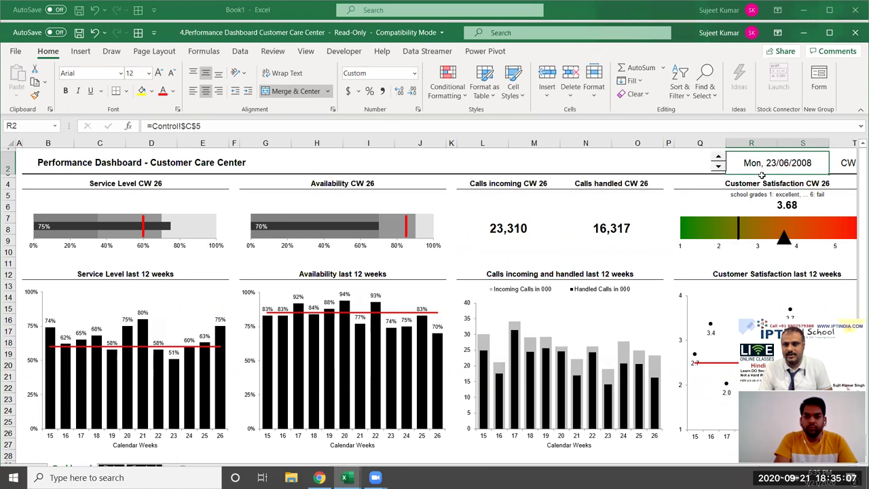
click(718, 158)
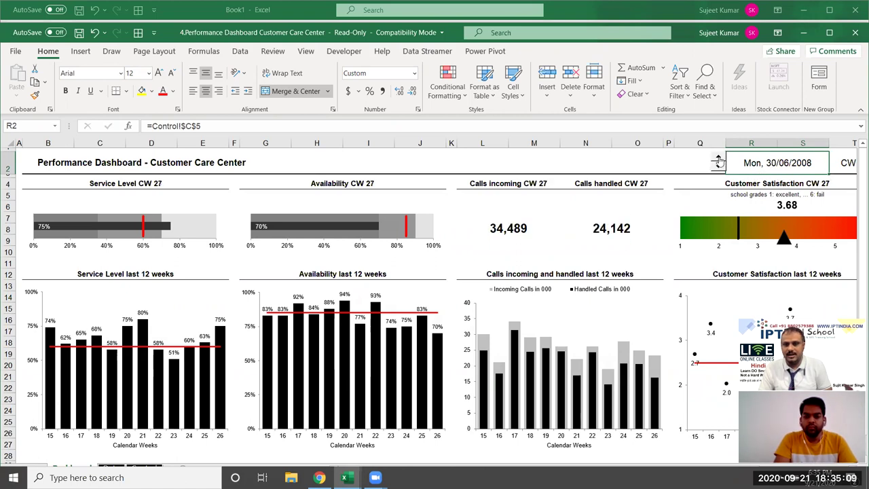
click(719, 159)
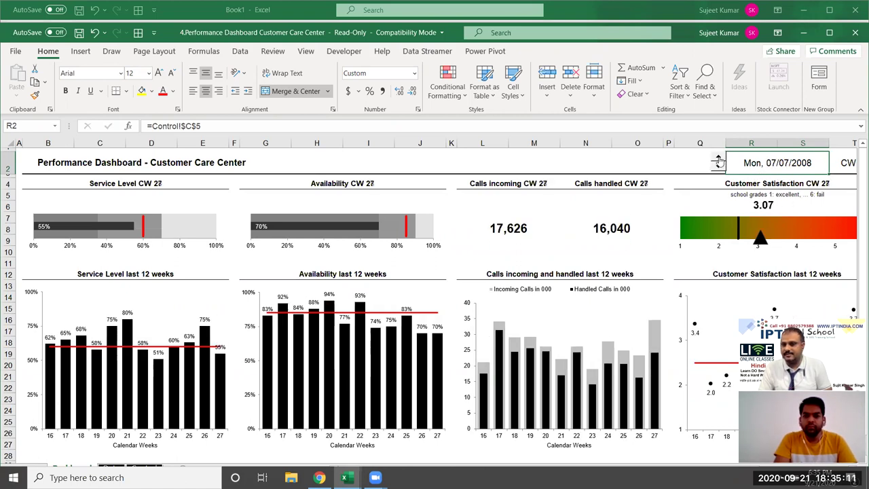
click(719, 159)
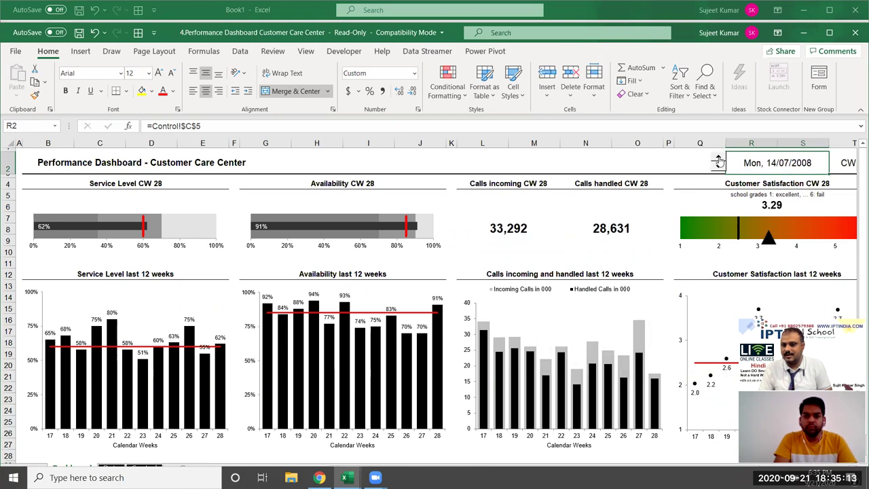
click(718, 160)
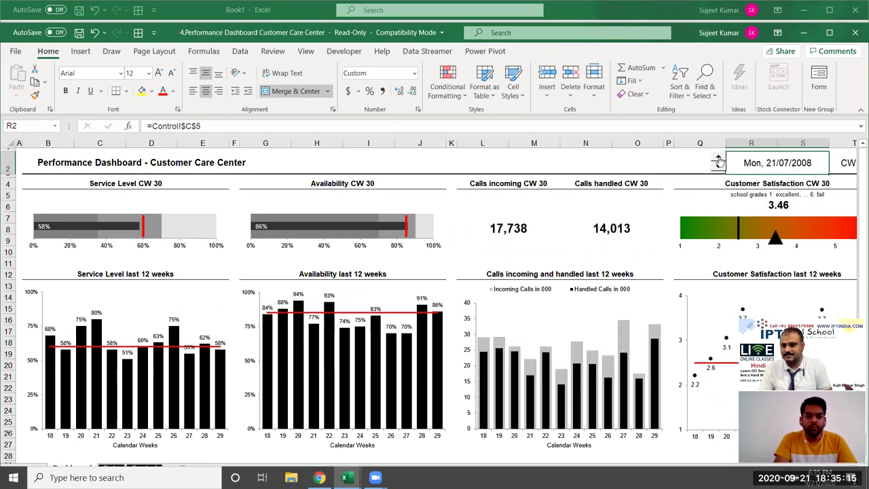
click(718, 166)
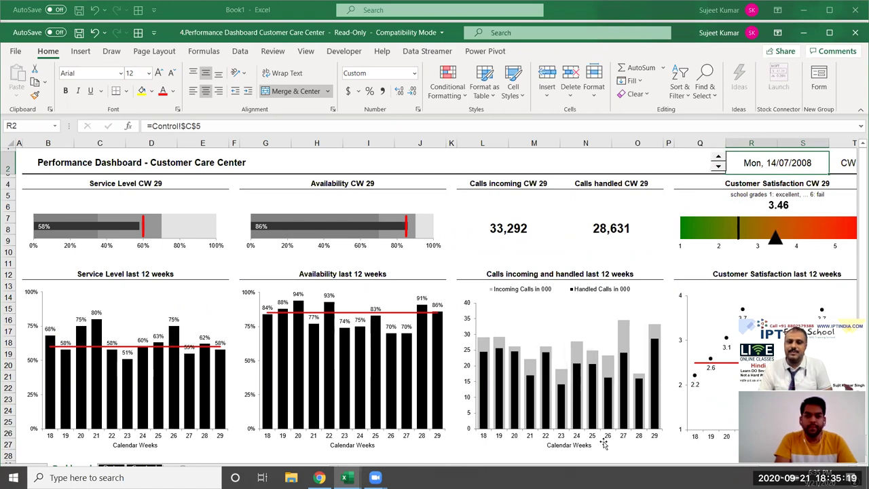
click(830, 34)
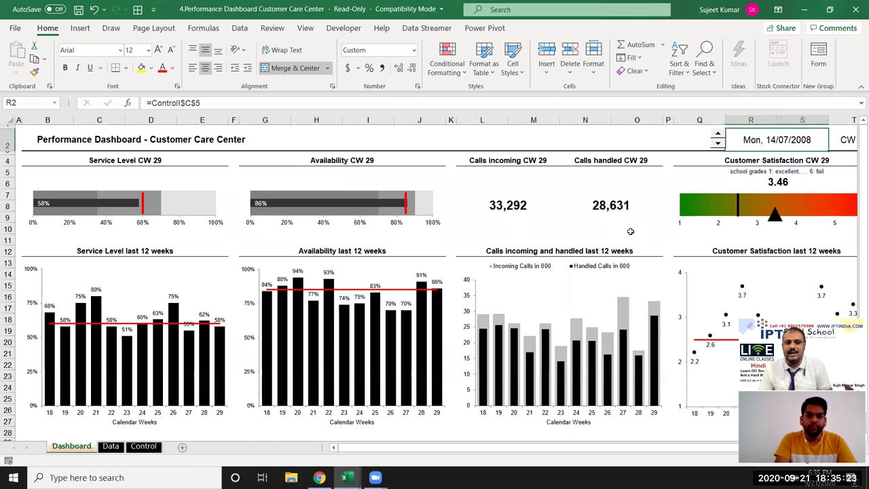
scroll(628, 234, down, 8)
scroll(625, 239, up, 4)
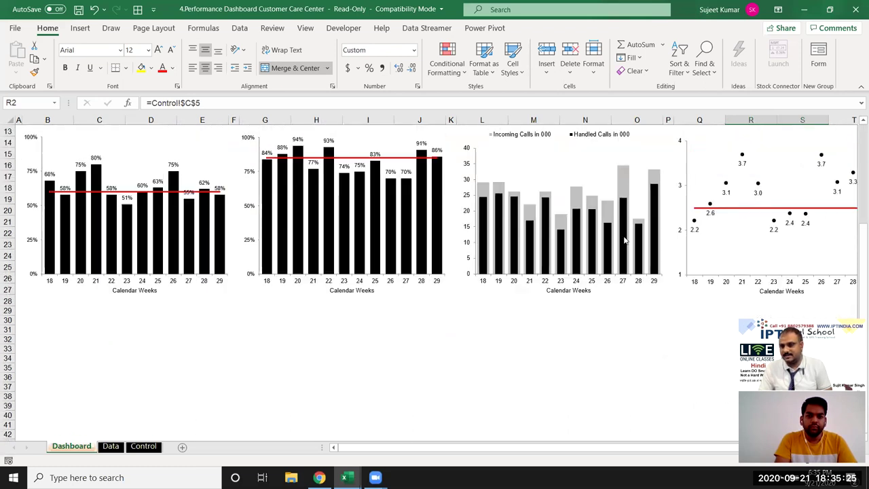
scroll(625, 239, up, 4)
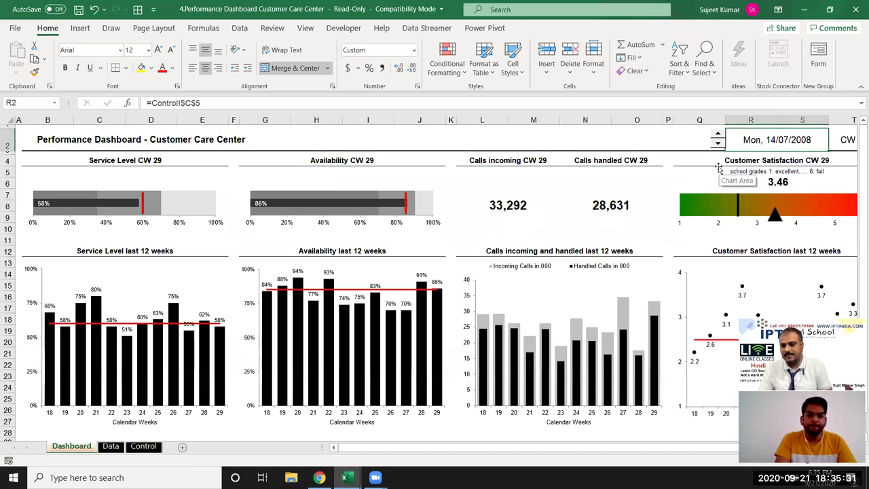
- Toggle the dashboard between calendar weeks 29 and 30, then close it without saving
click(718, 135)
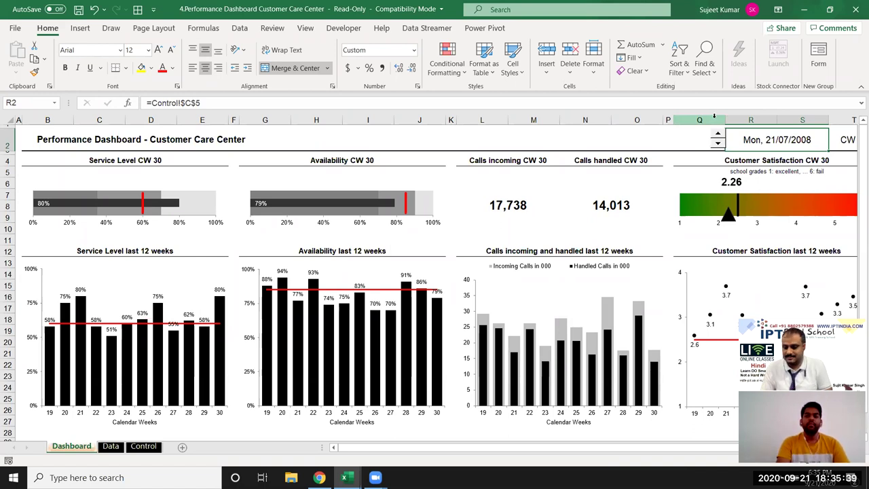
key(Right)
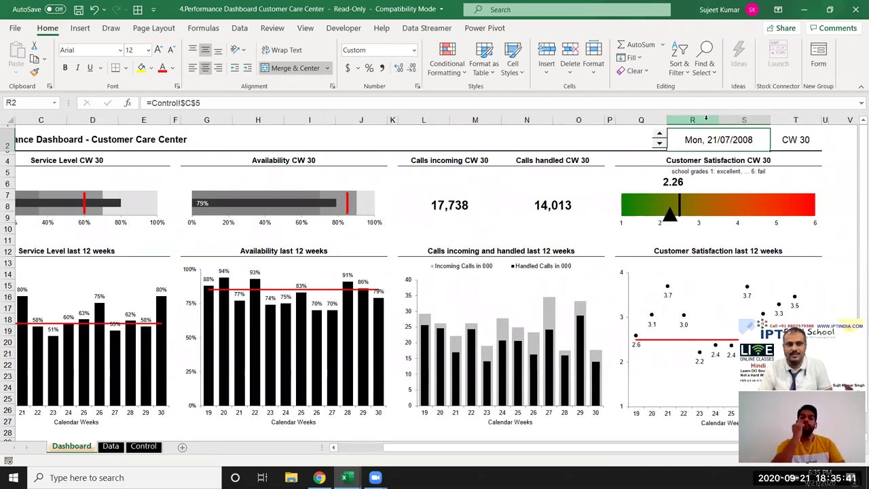
key(Home)
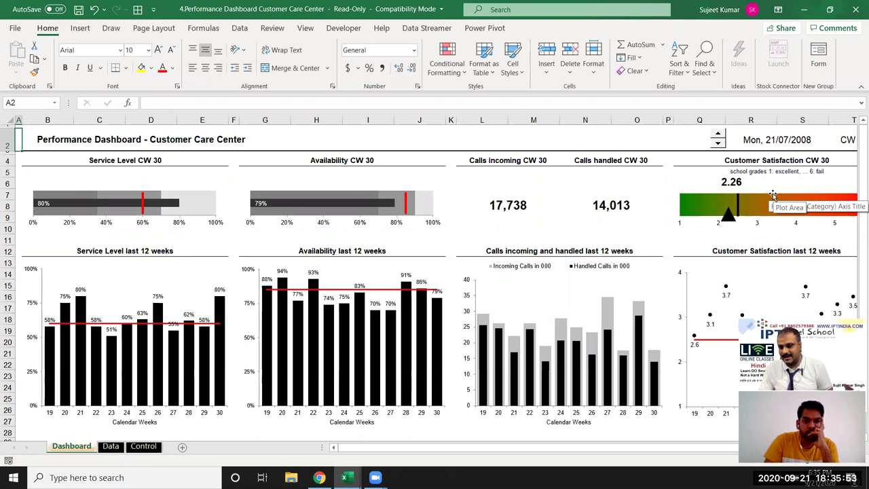
click(754, 143)
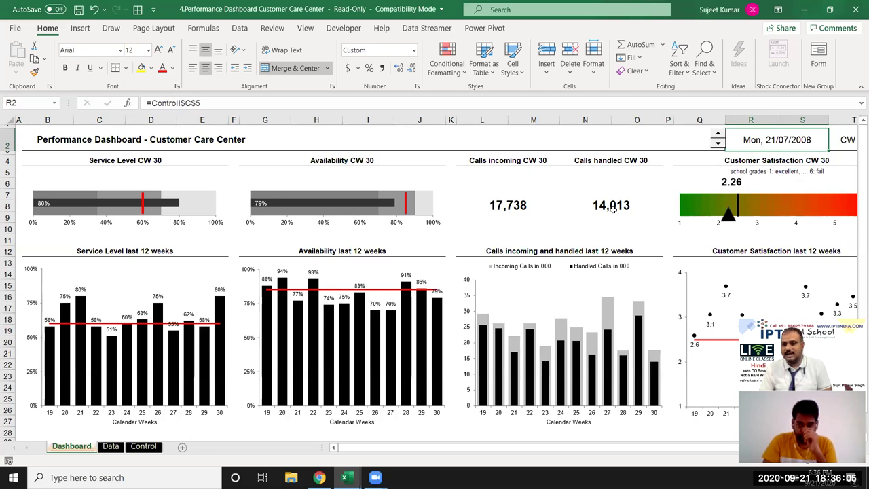
click(717, 143)
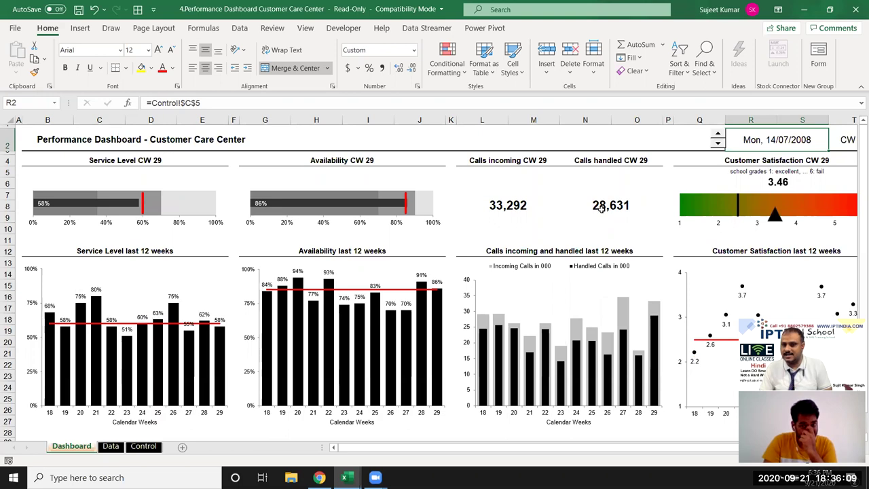
click(717, 135)
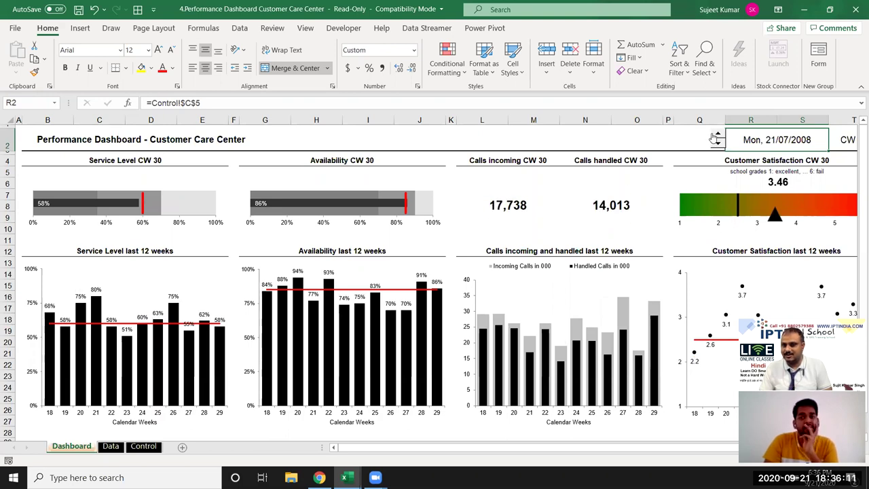
click(718, 144)
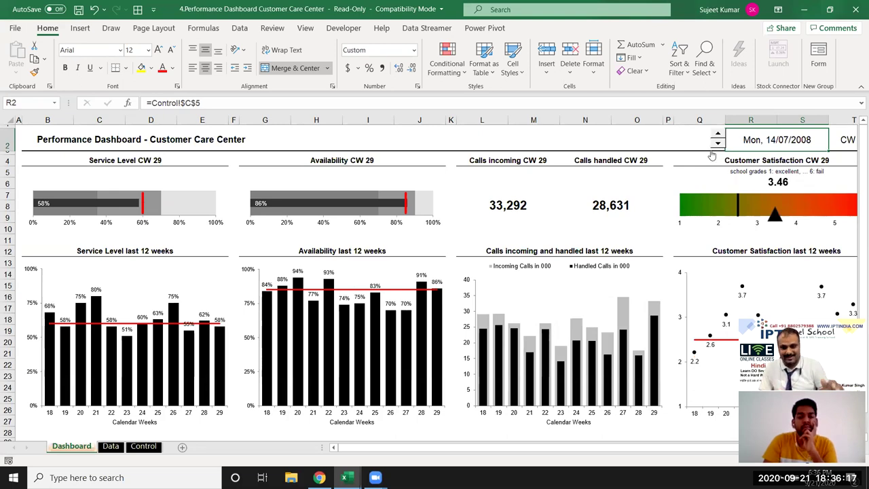
click(852, 13)
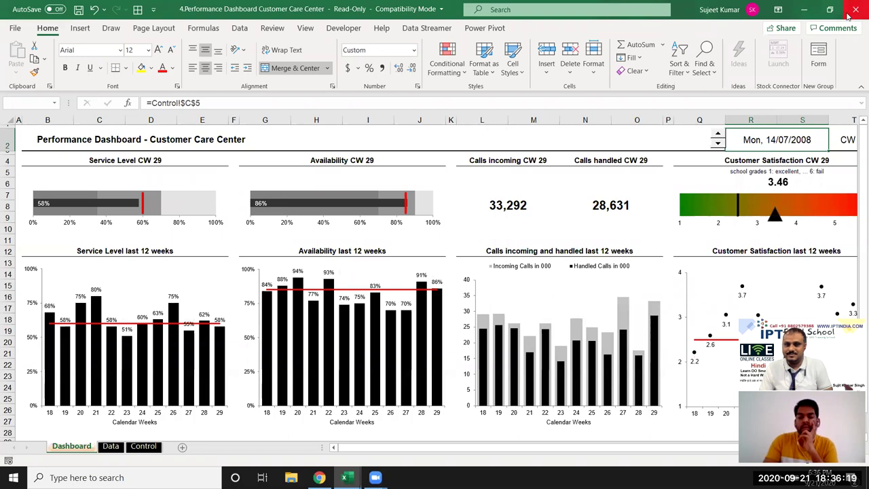
click(423, 254)
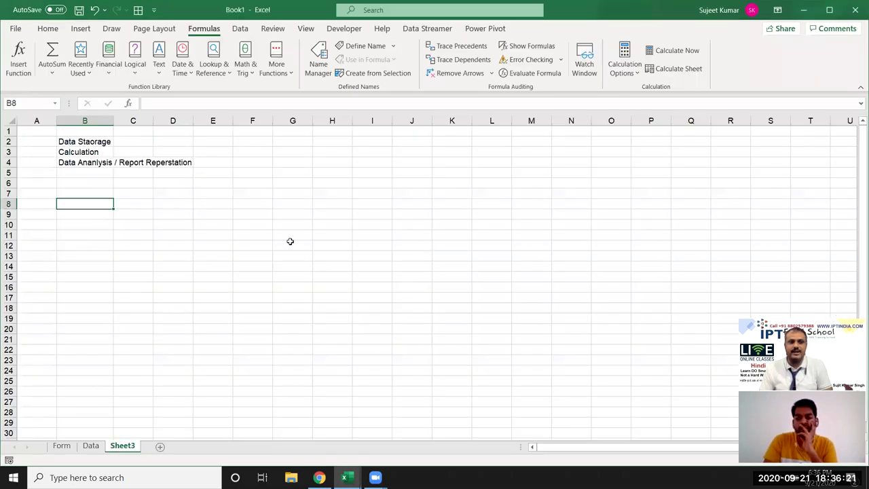
- Enter 'Data Sahring' in cell B5 below the existing entries
click(72, 175)
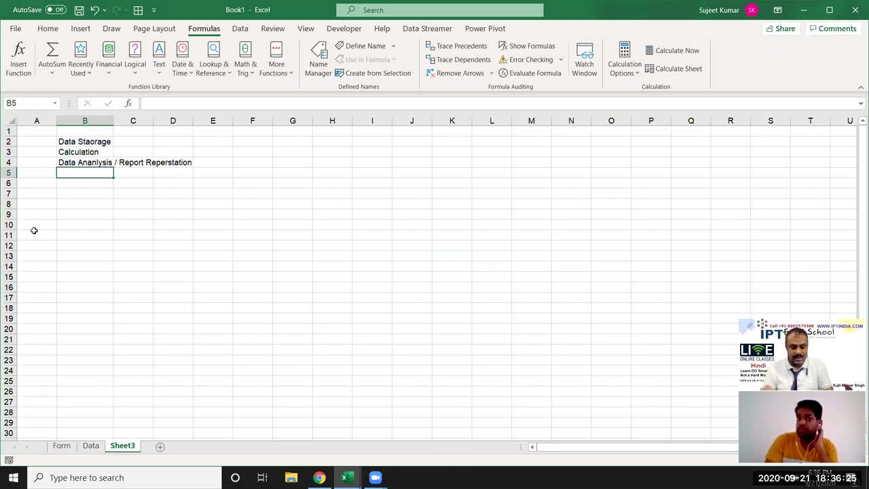
text(Data Sahring)
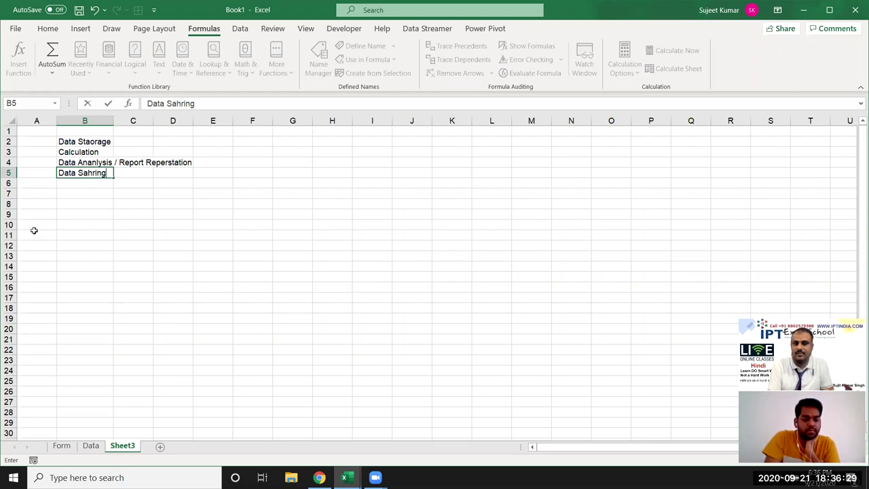
key(Return)
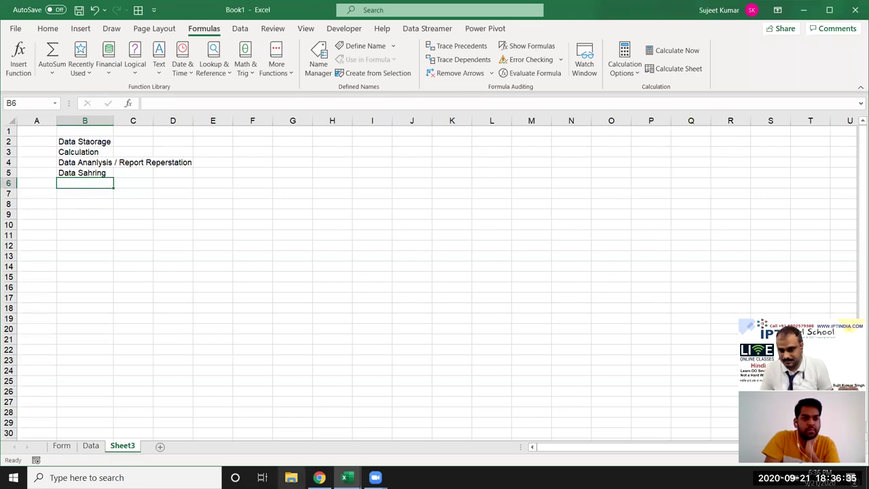
- Show the desktop, restore Book1, then bring the Chrome Google Groups window forward
key(super+d)
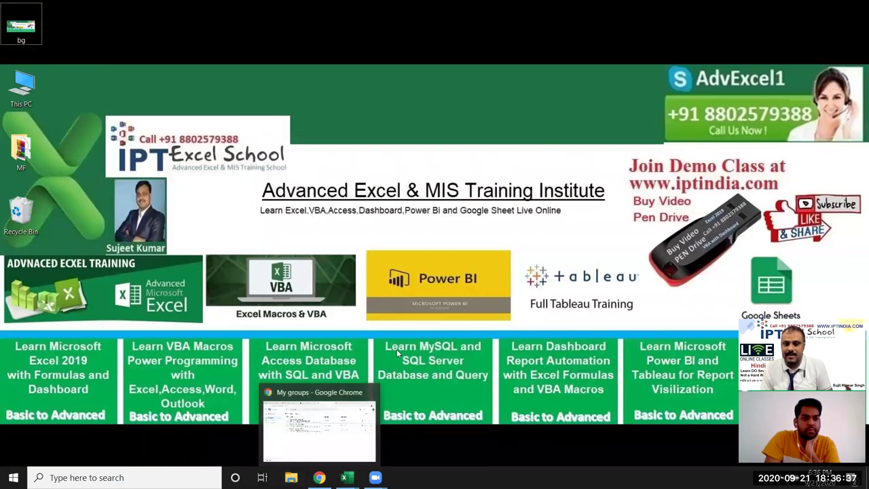
drag(355, 230, 636, 327)
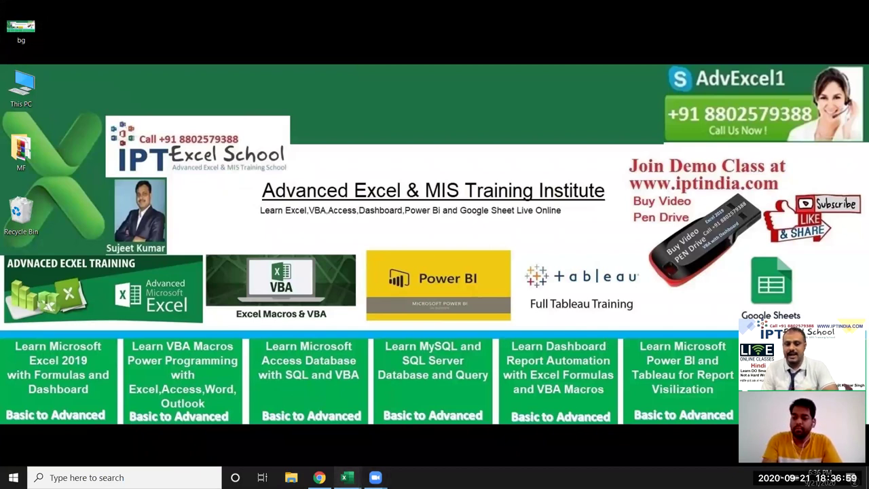
mouse_move(347, 478)
click(321, 452)
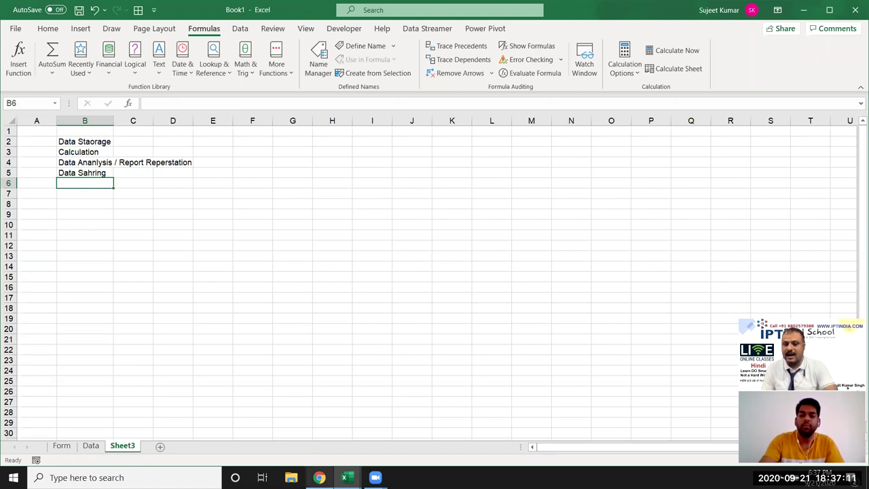
click(319, 477)
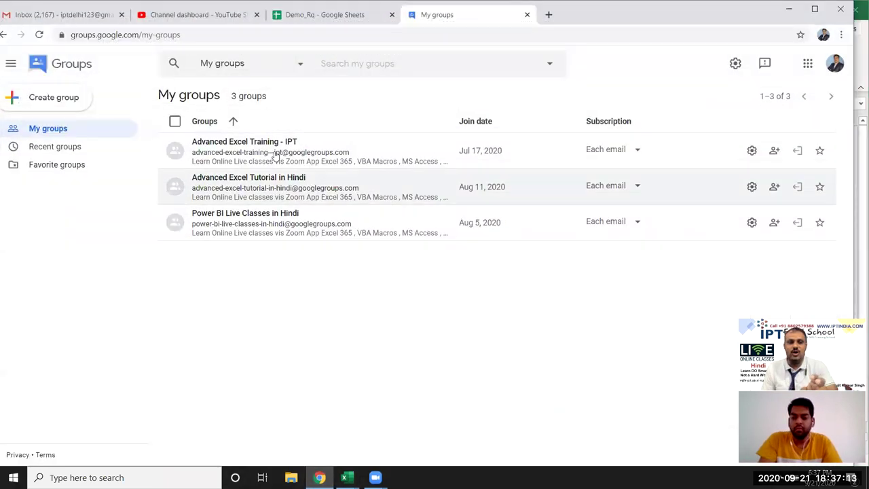
- Preview the DataBI.xlsm attachment in the Gmail inbox, close the preview, and minimise Chrome
click(86, 14)
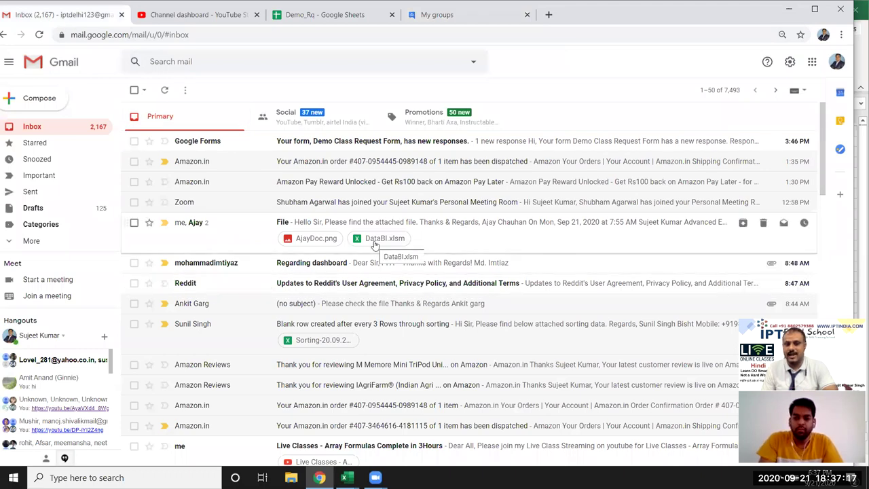
click(372, 242)
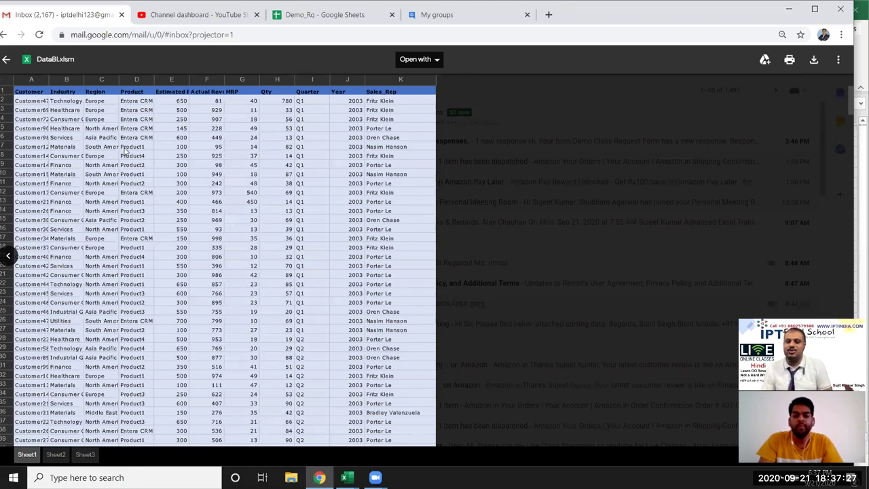
key(Escape)
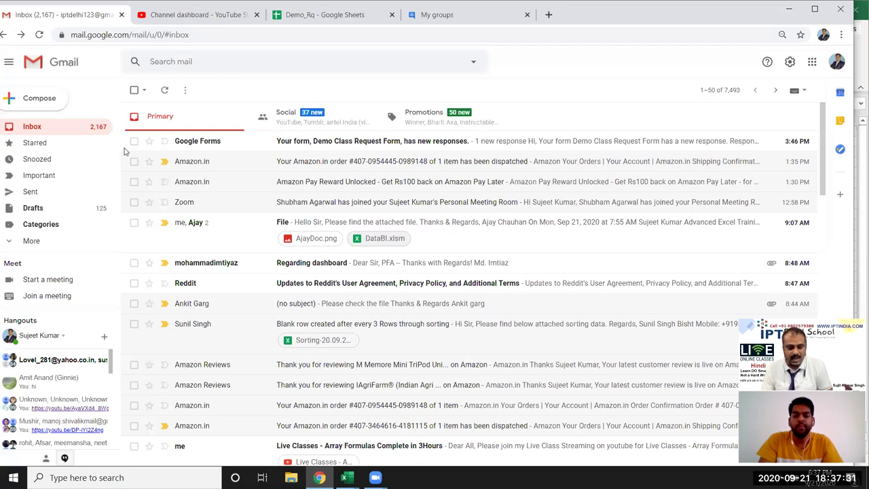
key(super+d)
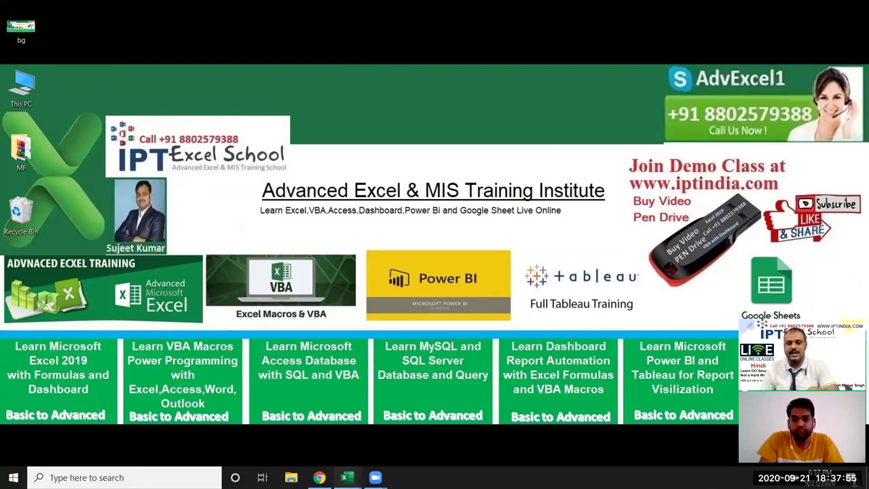
- Restore the Book1 workbook window from Excel's taskbar preview
mouse_move(348, 475)
click(289, 425)
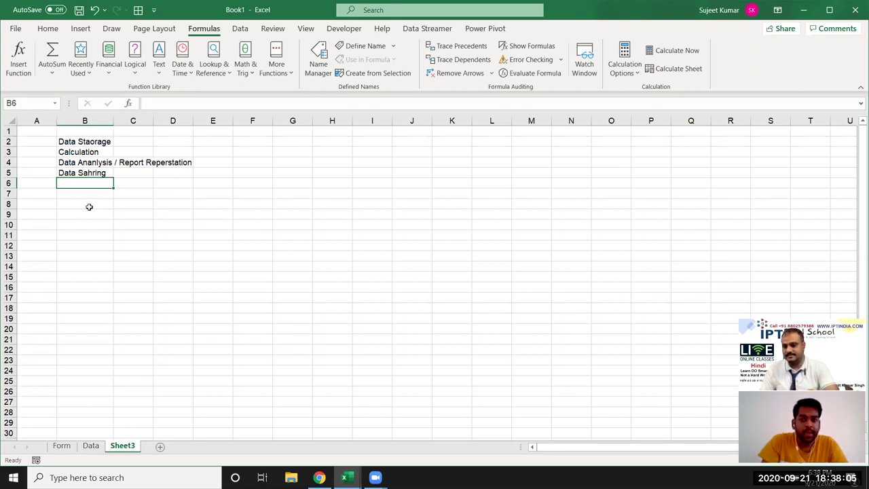
- Fix the misspelled 'Data Sahring' in cell B5 so it reads 'Data Sharing'
double_click(88, 173)
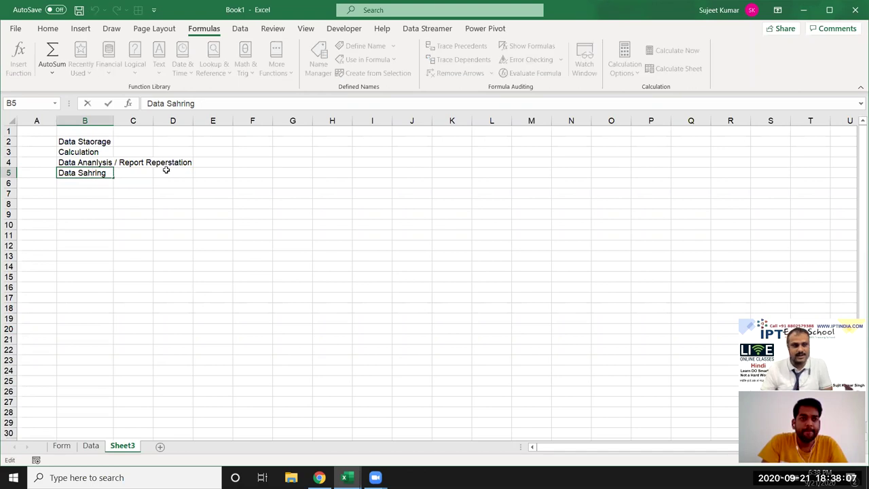
key(BackSpace)
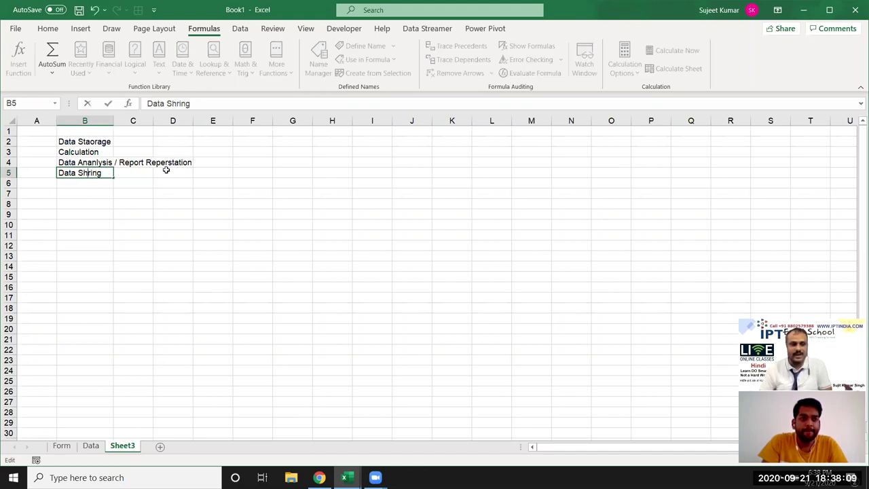
text(a)
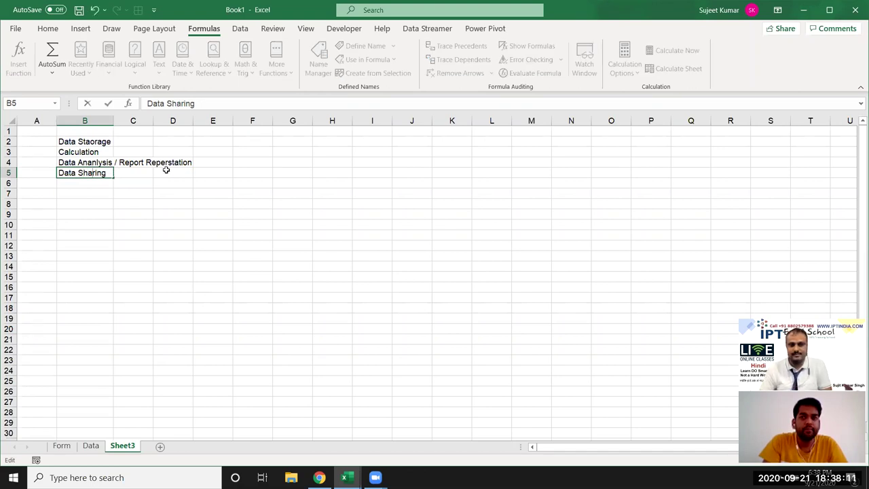
key(Return)
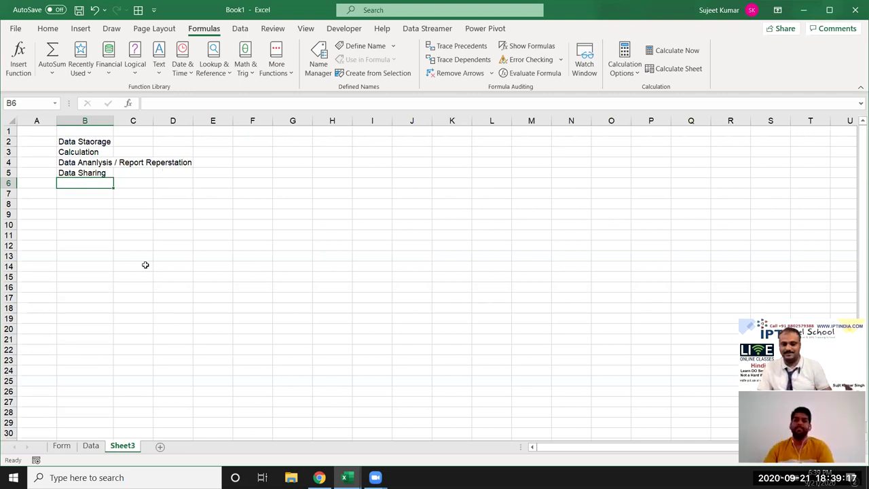
- Clear the four list entries in B2:B5 on Sheet3
drag(102, 137, 93, 174)
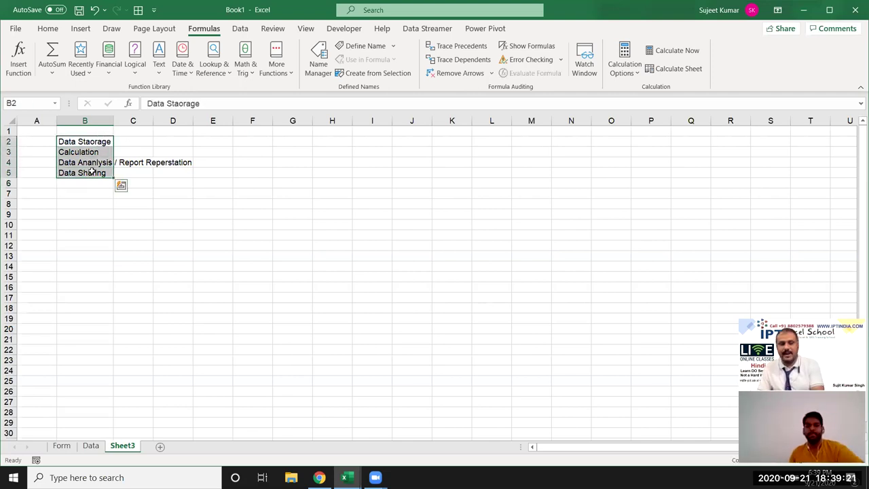
key(Delete)
click(253, 196)
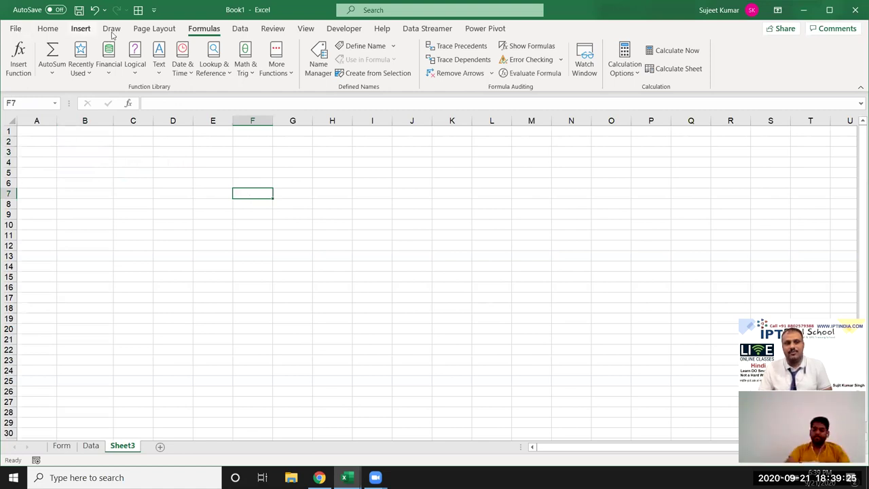
click(56, 175)
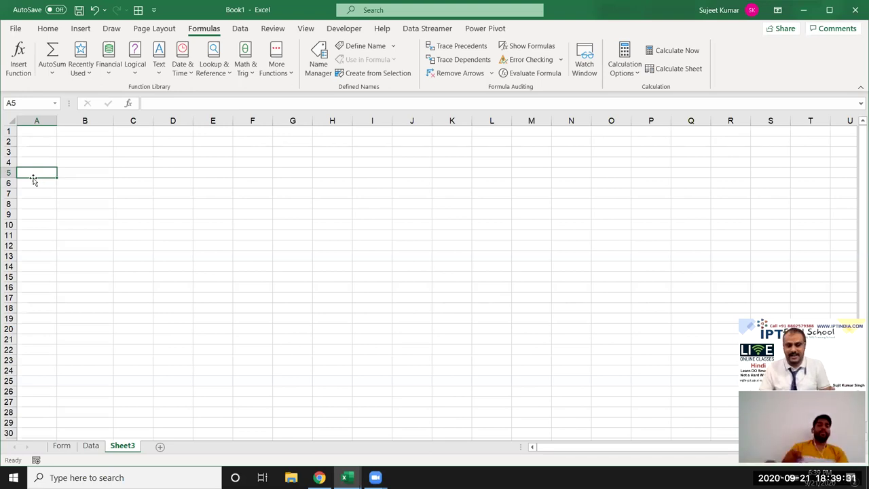
- Minimize Excel, restore the Book1 window, and return to Sheet3 via the Data sheet
click(806, 11)
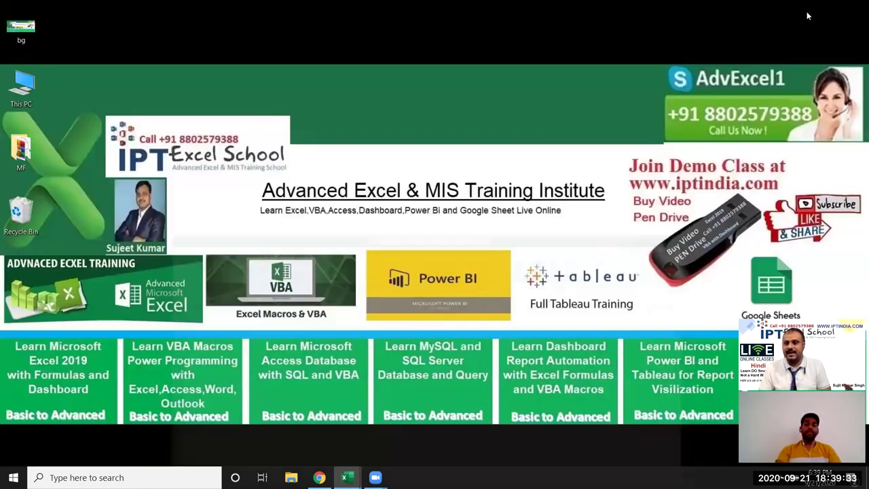
mouse_move(346, 478)
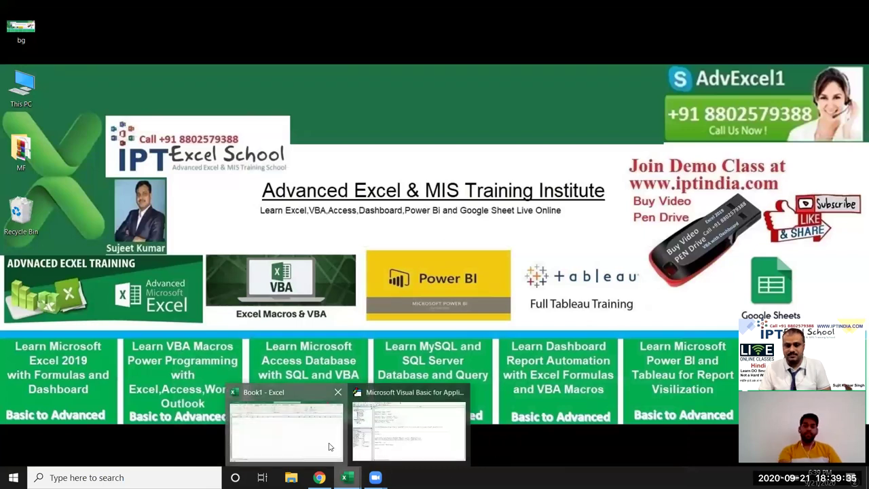
click(330, 447)
click(133, 392)
click(90, 446)
click(122, 445)
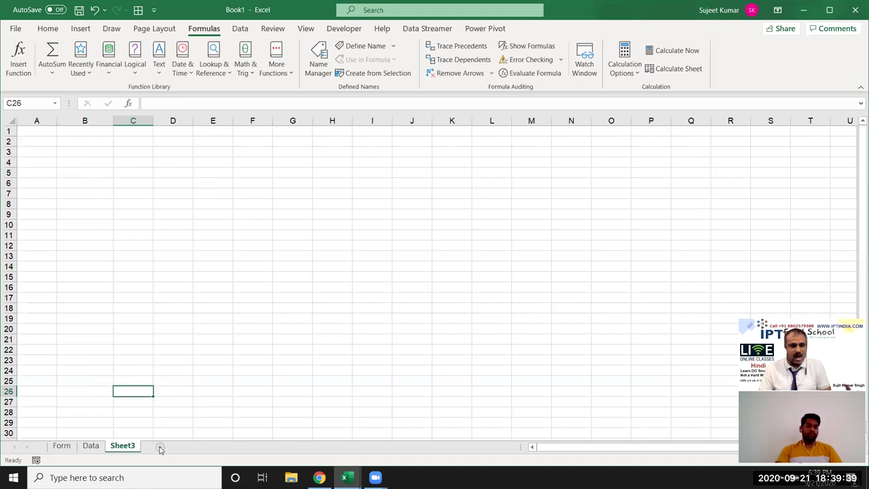
- Add Sheet4 and Sheet5, then try selecting column A, row 1 and various cells on Sheet4
click(160, 448)
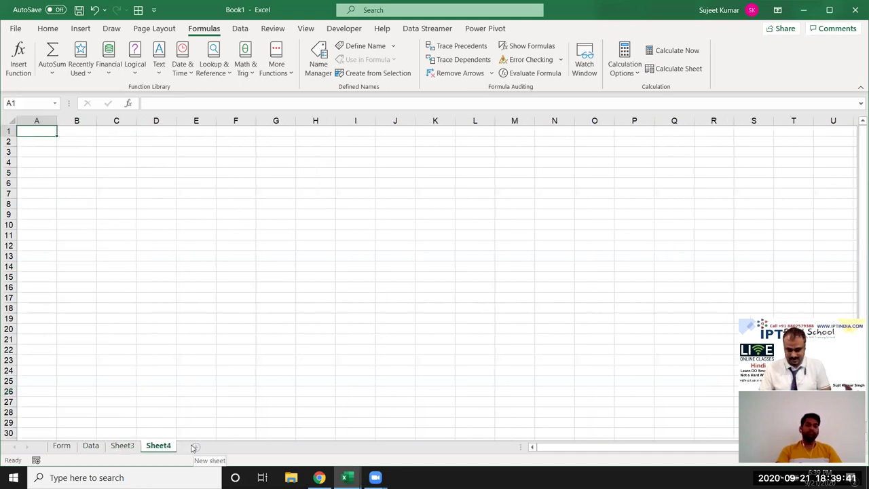
click(193, 448)
click(158, 448)
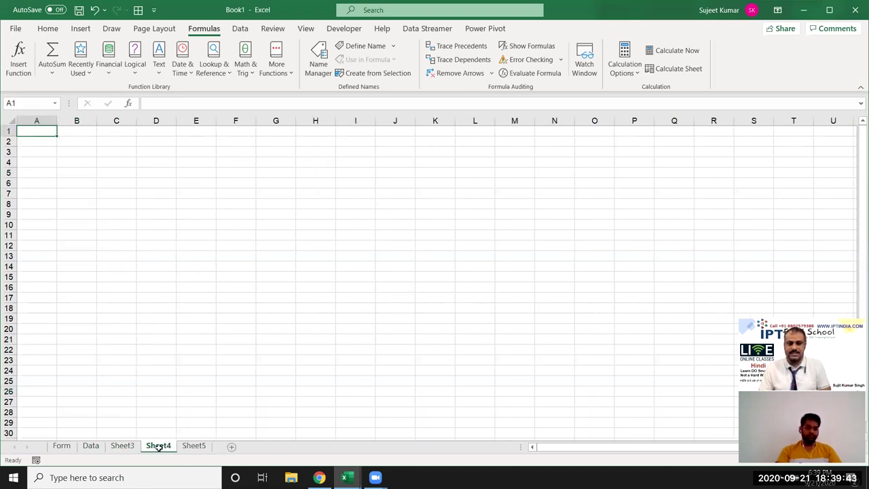
click(37, 121)
click(13, 130)
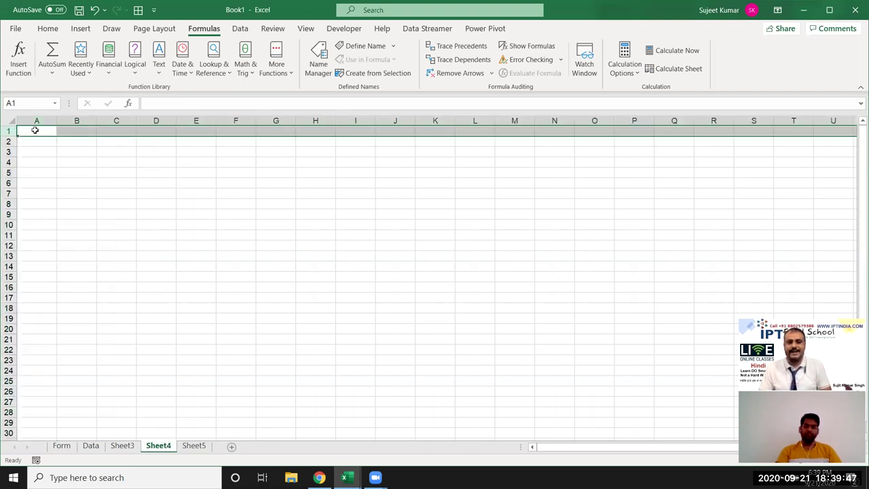
click(35, 130)
click(84, 132)
click(84, 151)
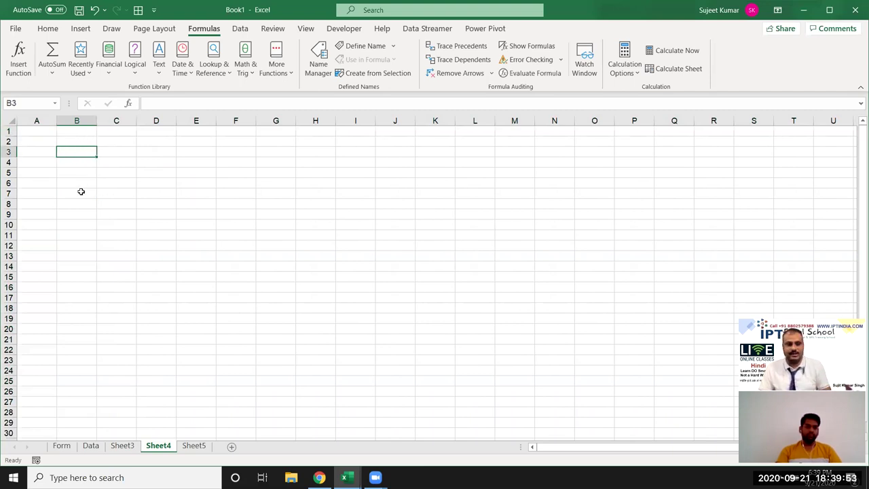
drag(178, 215, 178, 222)
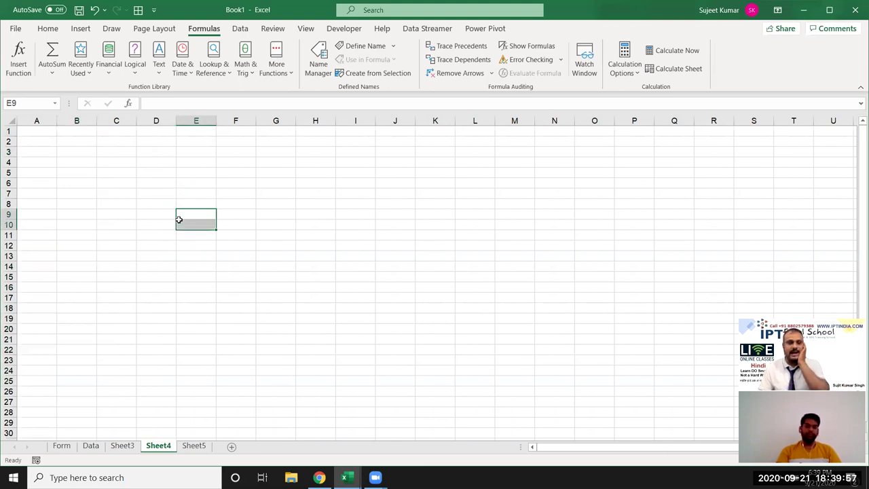
- Enter 365 in B3 of Sheet4, then delete it to leave the sheet empty
click(86, 152)
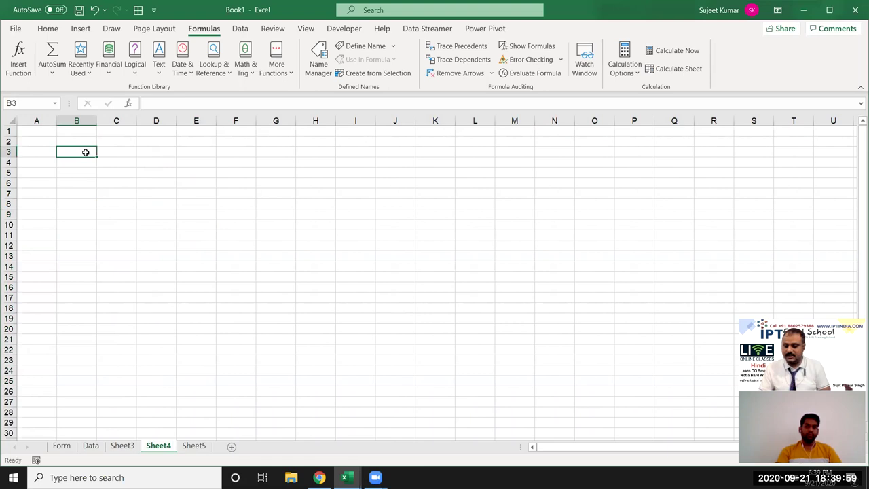
text(365)
key(Return)
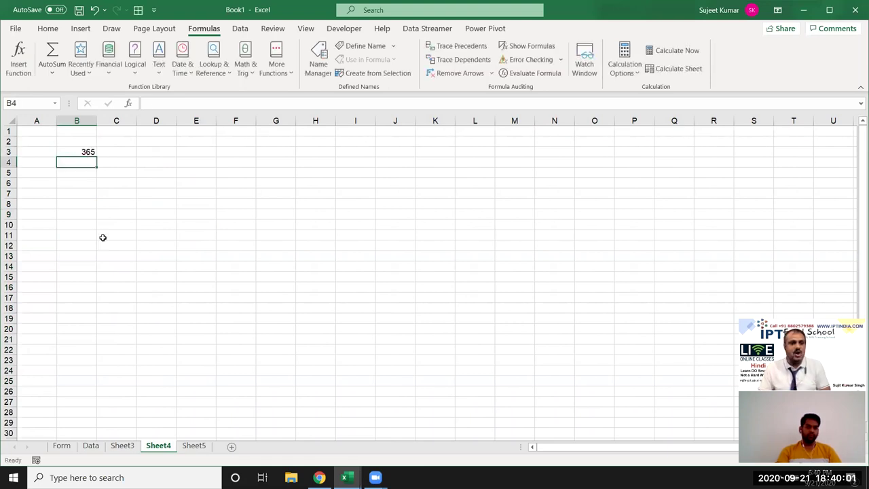
click(85, 152)
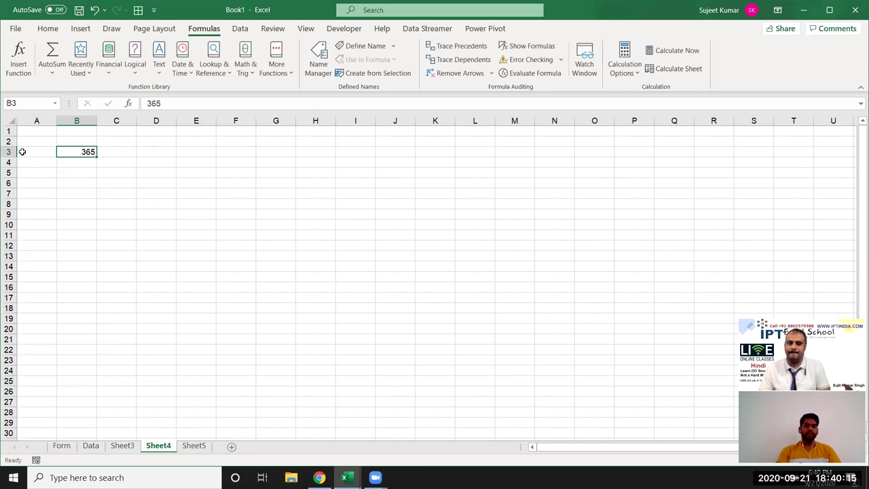
key(Delete)
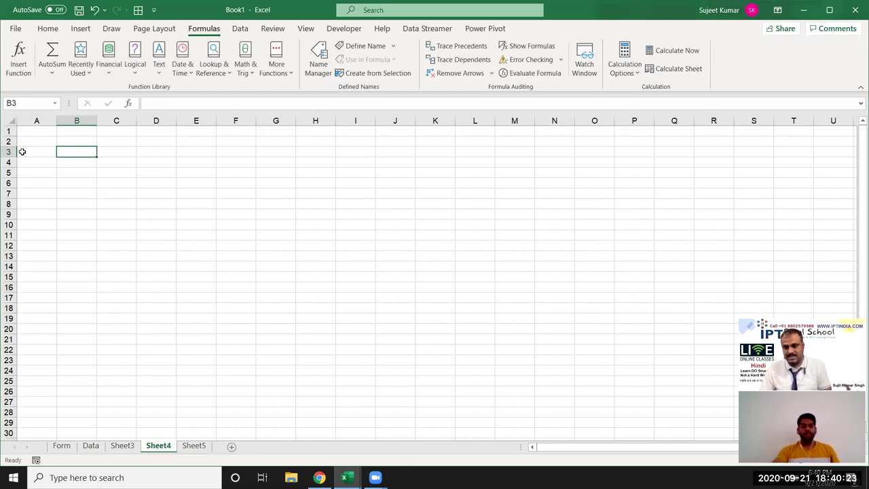
- Put the header 'Sales' in A1, correcting the 'Salkes' typo
click(37, 132)
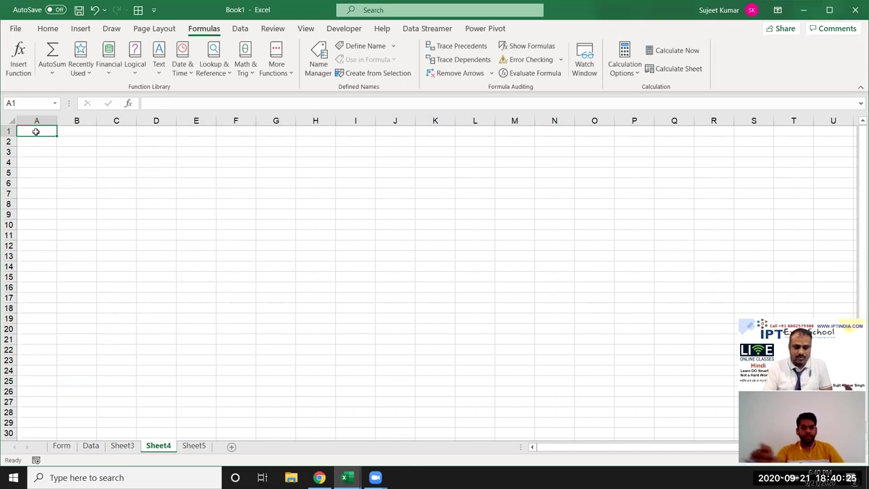
text(Salkes)
click(36, 132)
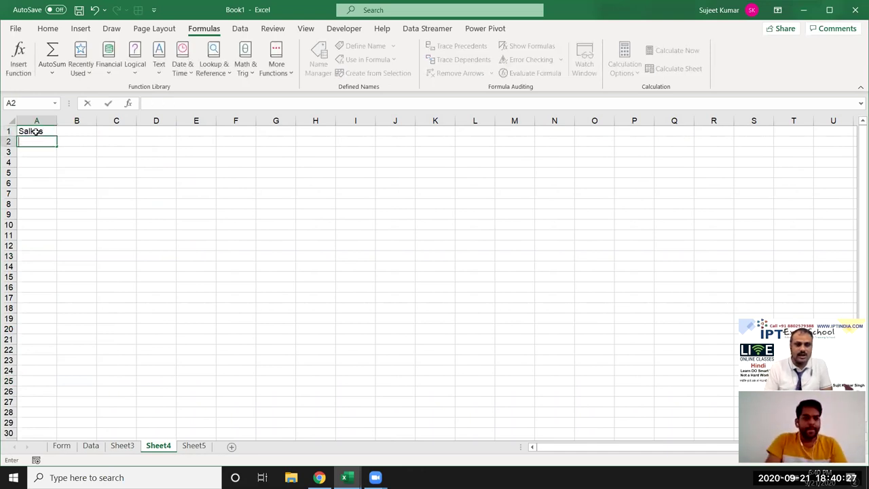
text(Sales)
key(Return)
- Enter sales figures 85, 36, 54, 96, 25, 12, 36, 85, 25, 32, 63, 45, 65 in A2:A14
text(85)
key(Return)
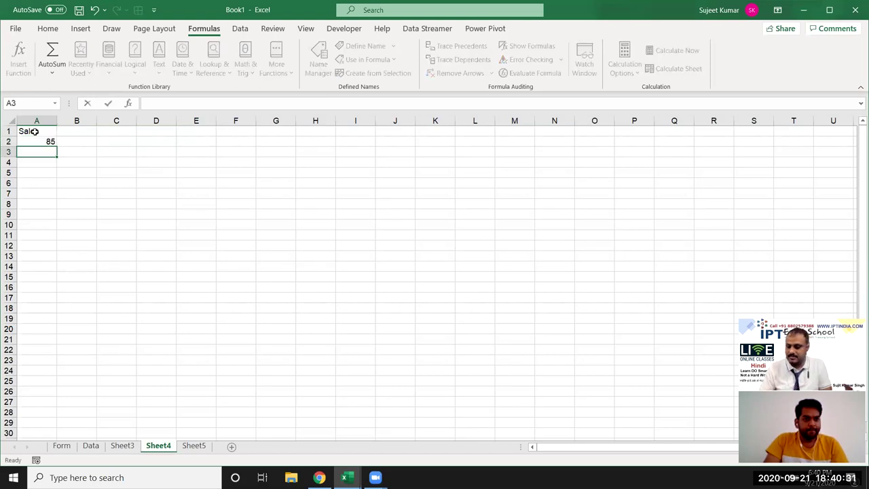
text(36)
key(Return)
text(54)
key(Return)
text(96)
key(Return)
text(25)
key(Return)
text(12)
key(Return)
text(36)
key(Return)
text(85)
key(Return)
text(25)
key(Return)
text(32)
key(Return)
text(63)
key(Return)
text(45)
key(Return)
text(65)
key(Return)
- Enter the formula =A2+20 in B2
key(ctrl+Home)
key(Right)
key(Down)
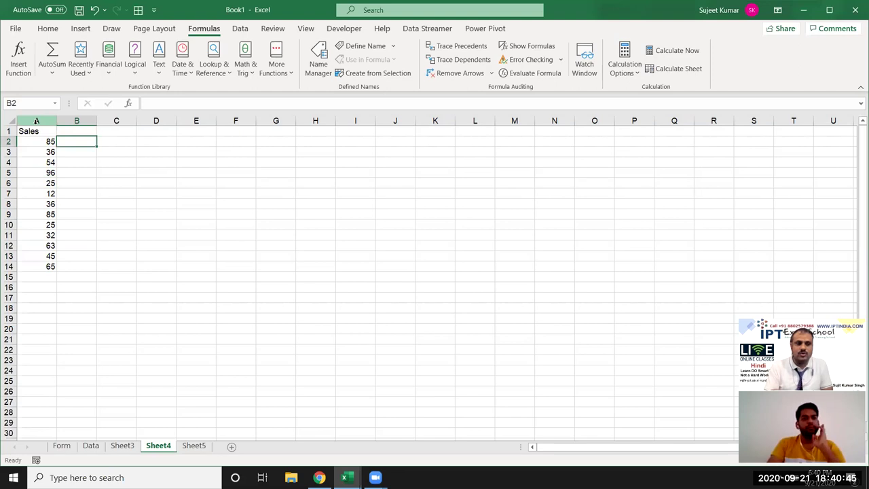
text(=)
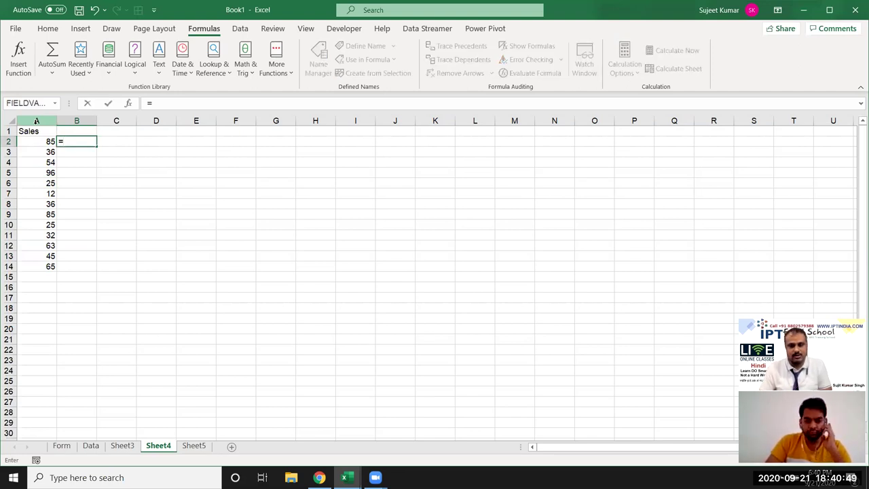
key(Escape)
text(154)
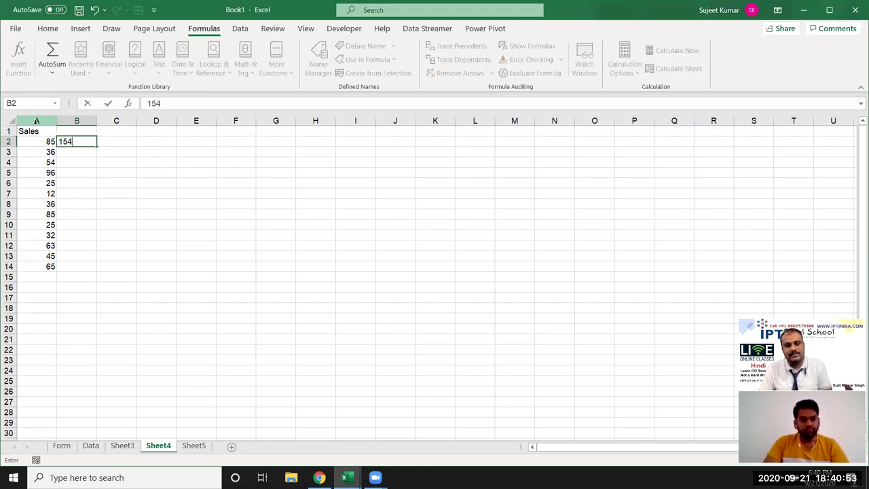
key(Escape)
text(=)
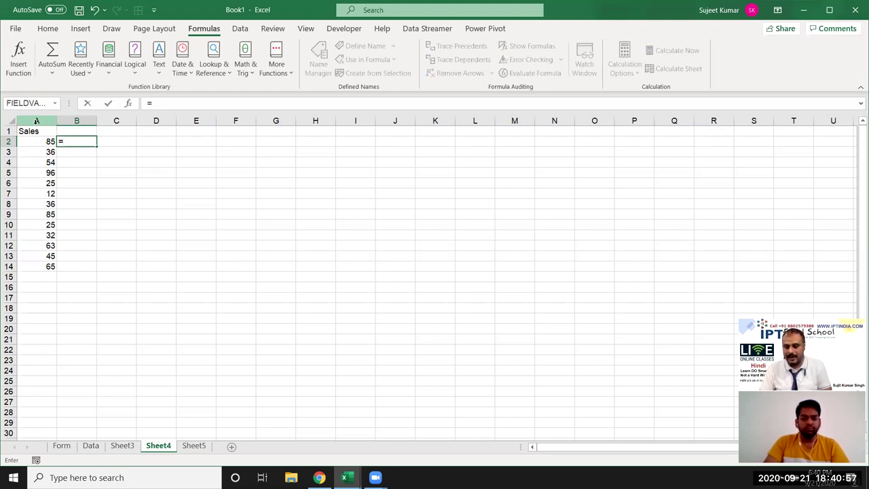
click(37, 141)
text(+20)
key(Return)
- Copy B2's formula into B3:B14, after undoing two fill-down attempts
key(Up)
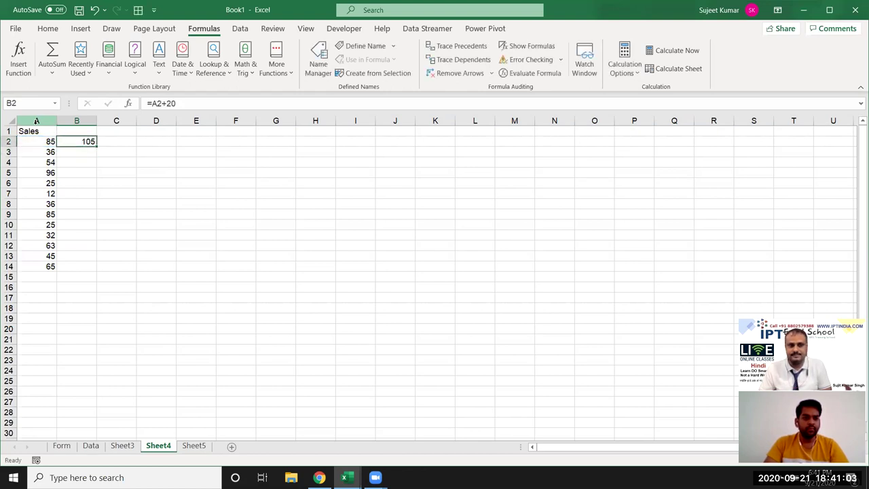
double_click(97, 147)
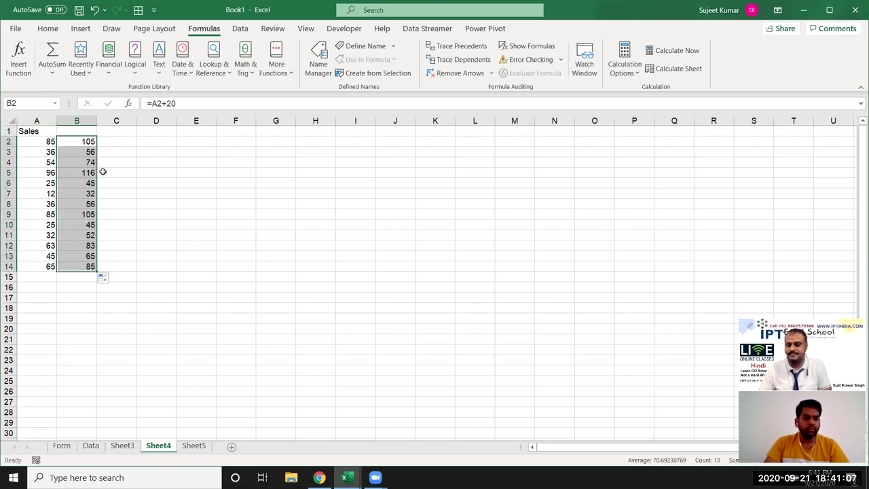
key(ctrl+z)
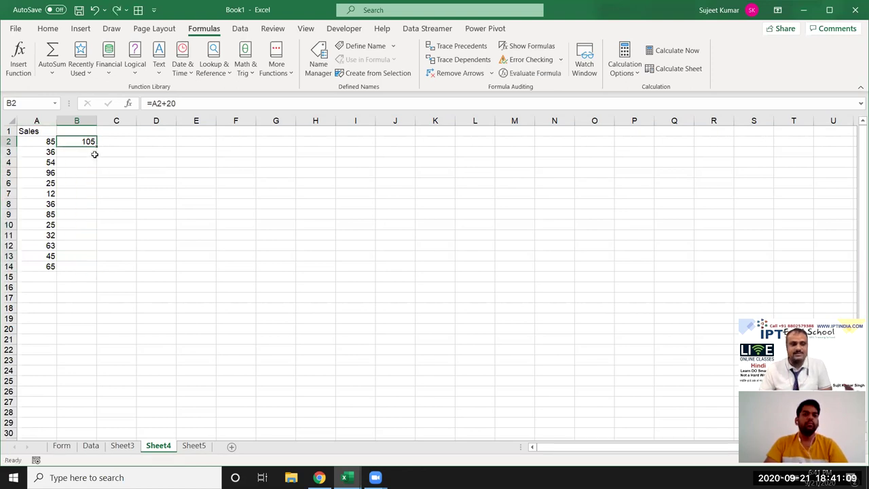
drag(96, 147, 100, 273)
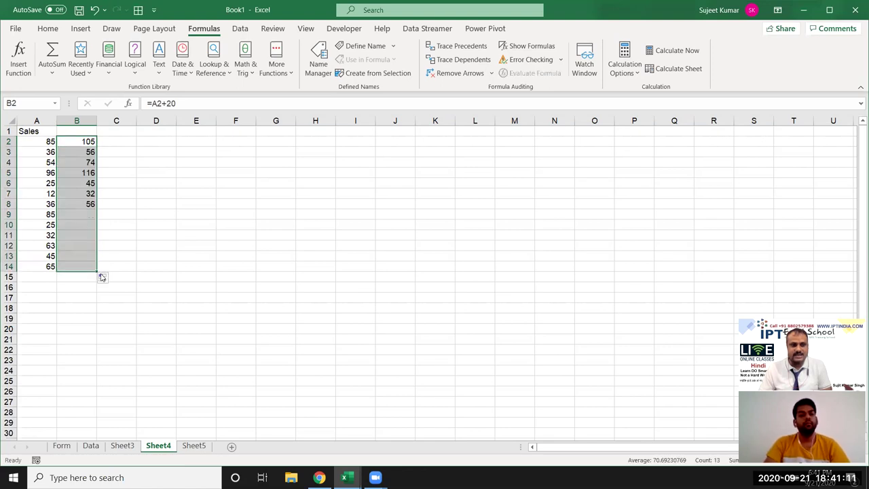
key(ctrl+z)
key(ctrl+c)
drag(84, 153, 86, 262)
key(ctrl+v)
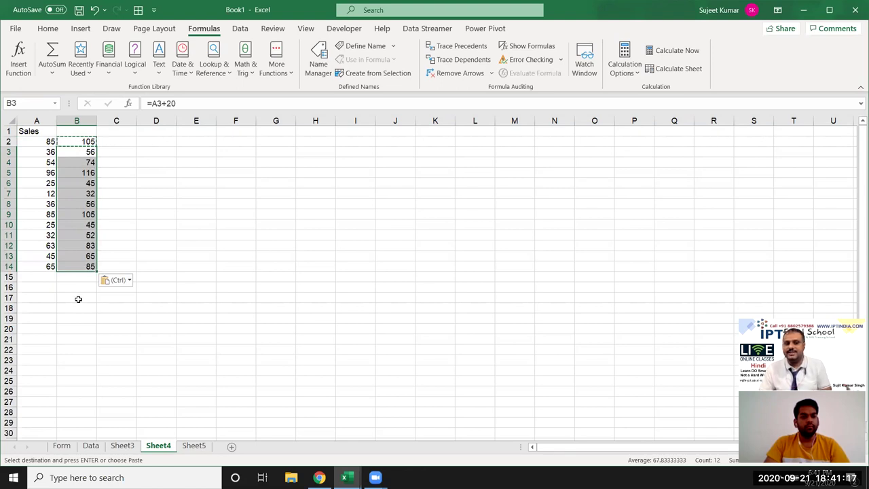
double_click(81, 141)
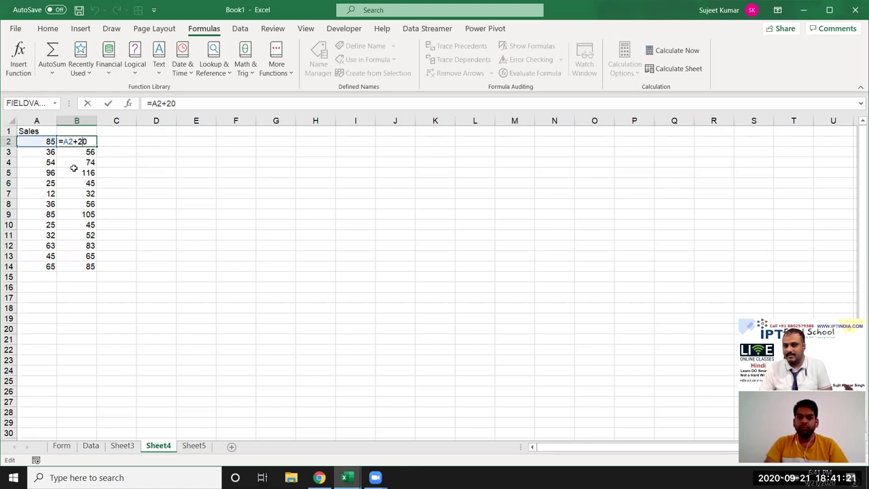
key(Escape)
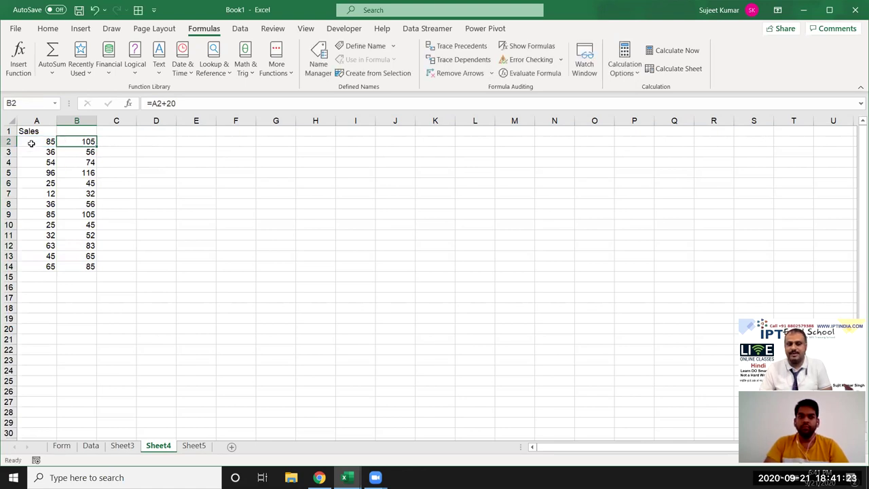
double_click(76, 141)
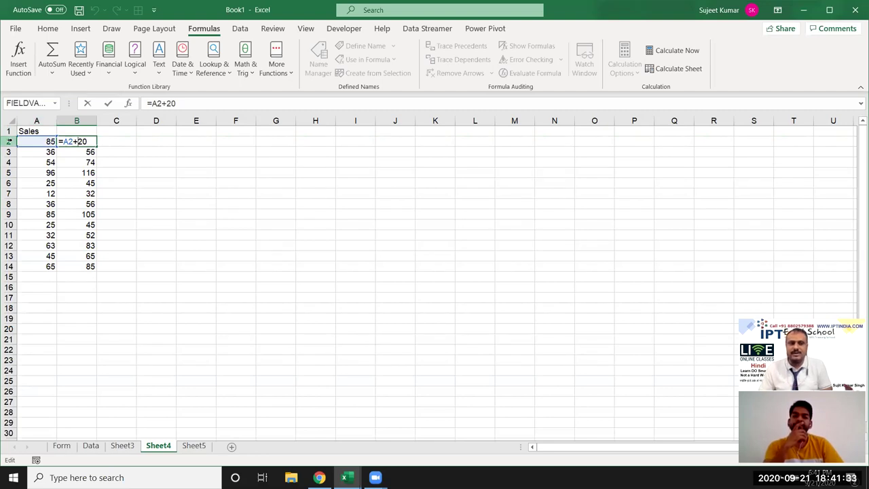
key(Return)
double_click(83, 152)
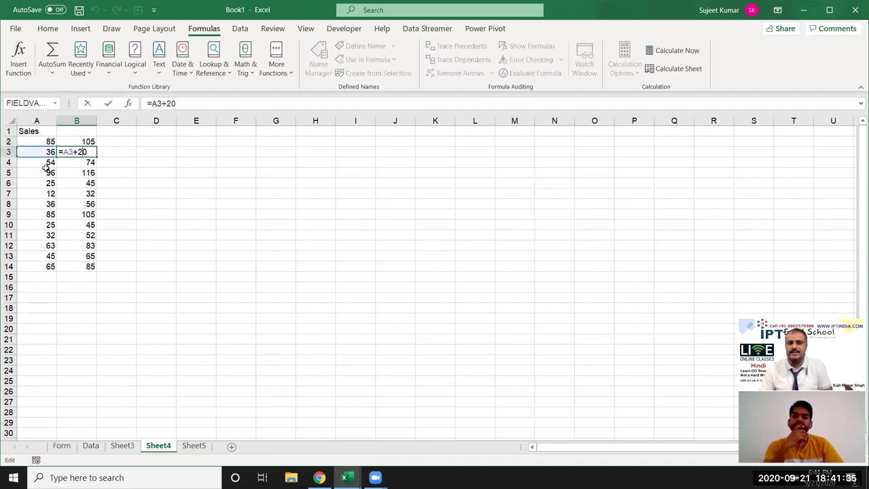
key(Escape)
click(75, 164)
double_click(77, 163)
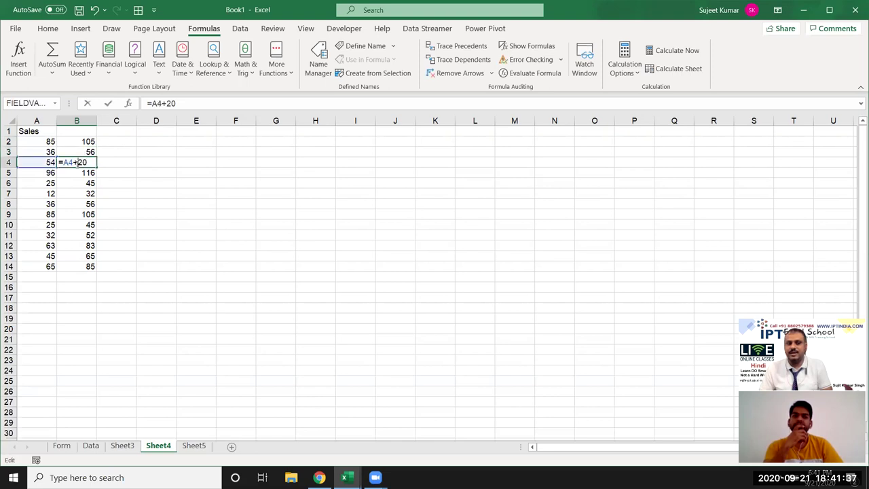
key(Escape)
click(85, 143)
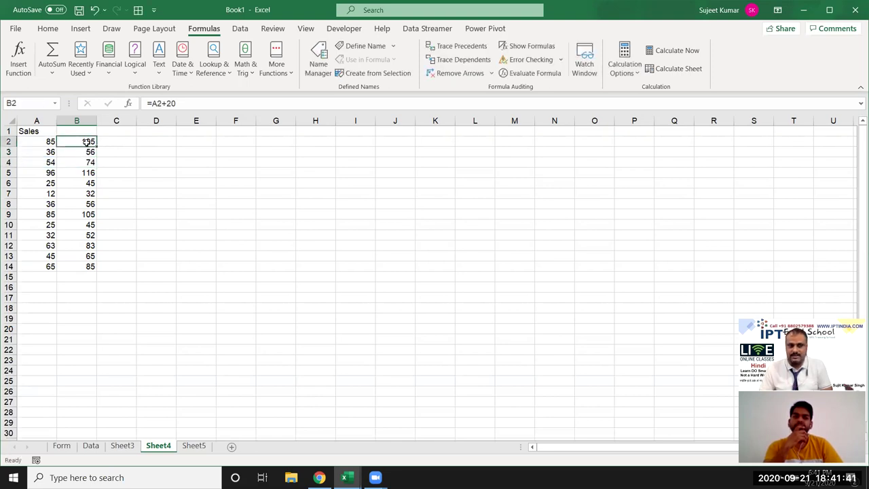
double_click(86, 141)
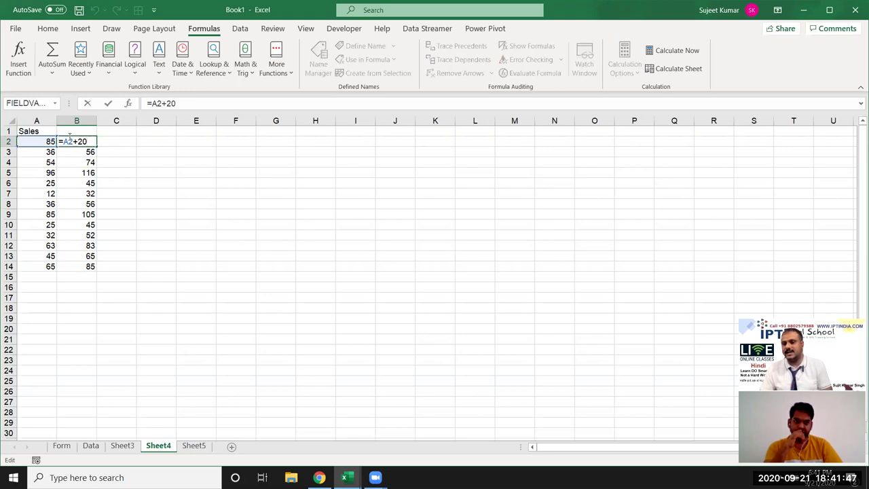
key(Escape)
text(=)
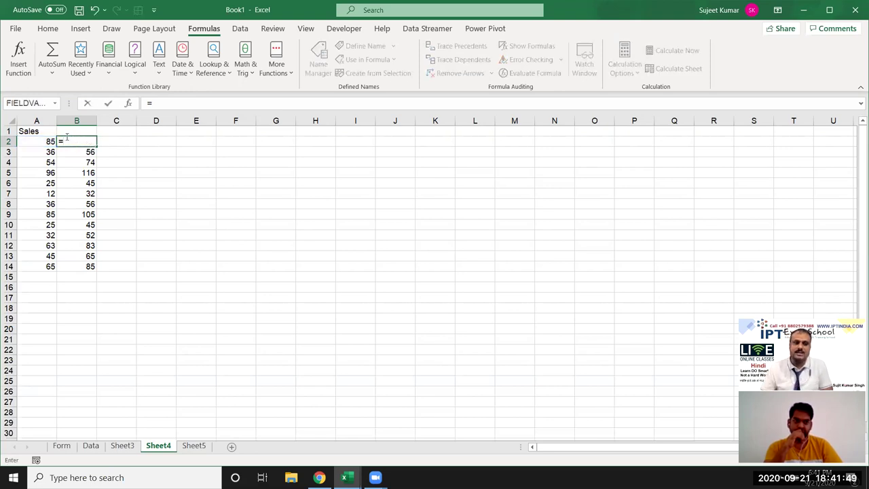
click(46, 142)
text(+20)
key(Return)
key(Up)
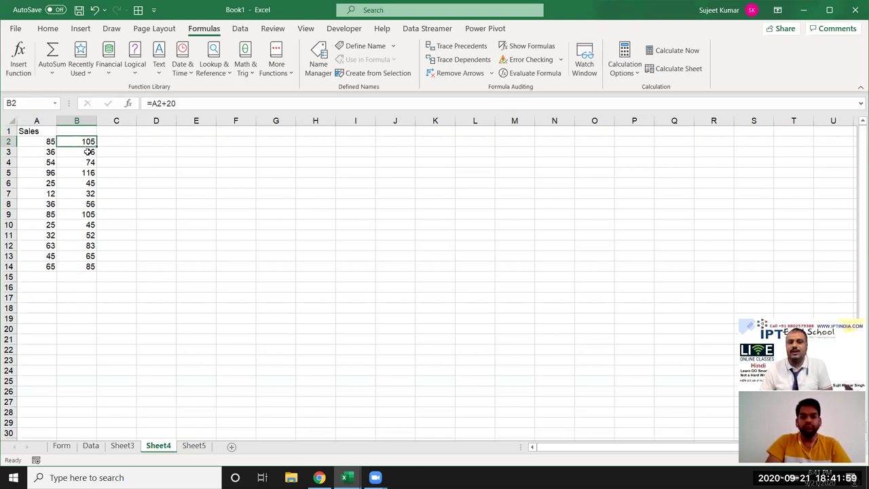
click(81, 153)
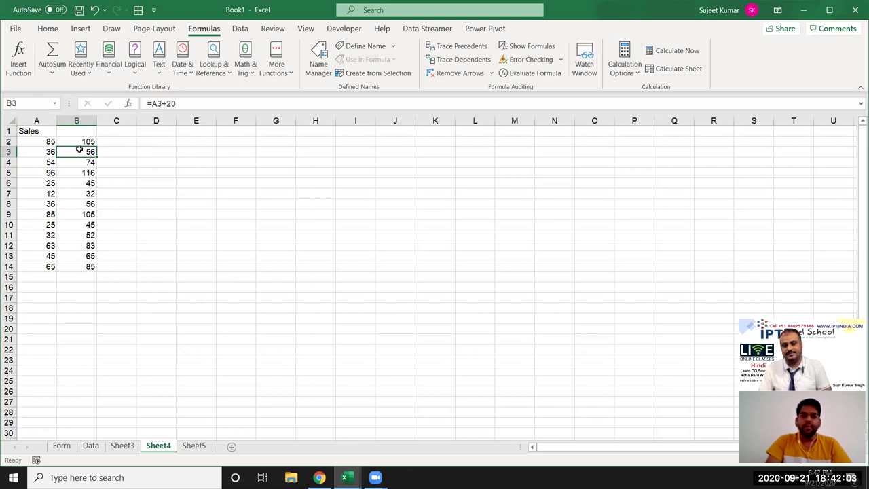
double_click(77, 153)
key(Escape)
double_click(73, 163)
key(Escape)
key(ctrl+Down)
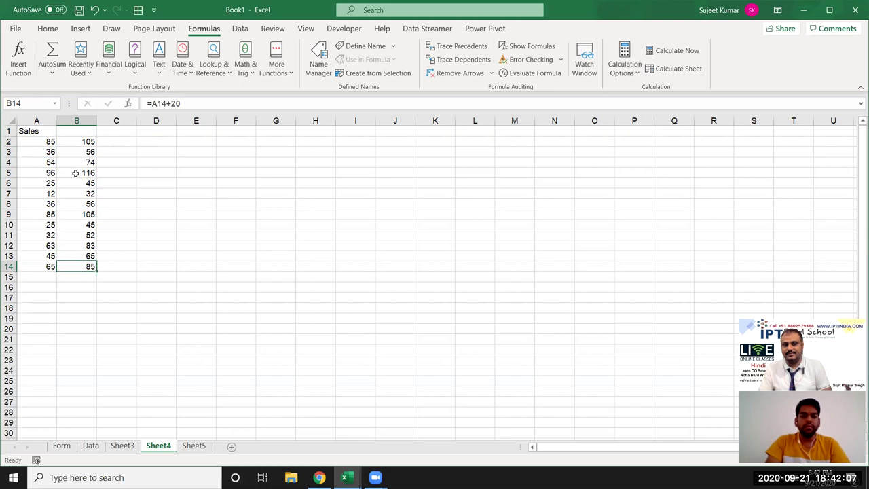
double_click(74, 174)
click(78, 183)
- Check B6's formula, then clear the formulas in B2:B14
double_click(78, 183)
key(Escape)
key(Up)
key(Up)
key(Up)
key(Up)
key(ctrl+shift+Down)
key(Delete)
key(Up)
- Enter =A2+20, =A3+20 and =A4+20 in B2:B4 using arrow-key references
key(Down)
text(=)
key(Left)
text(+20)
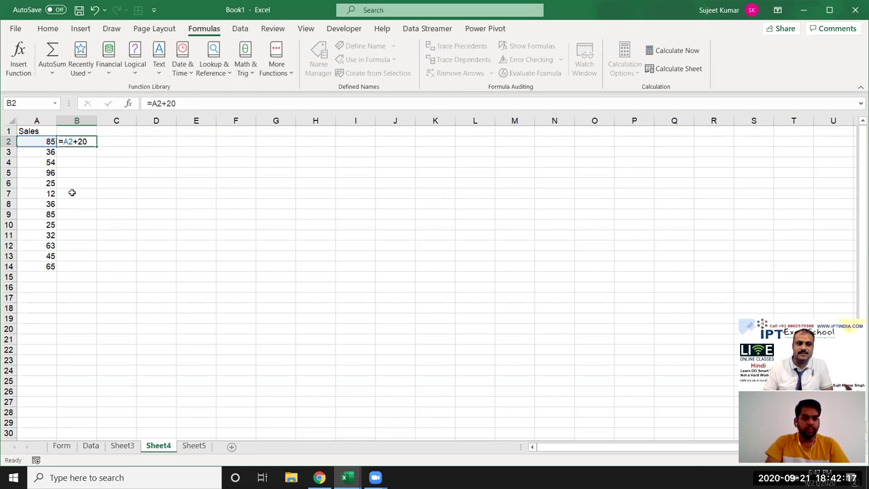
key(Return)
text(=)
key(Left)
text(+20)
key(Return)
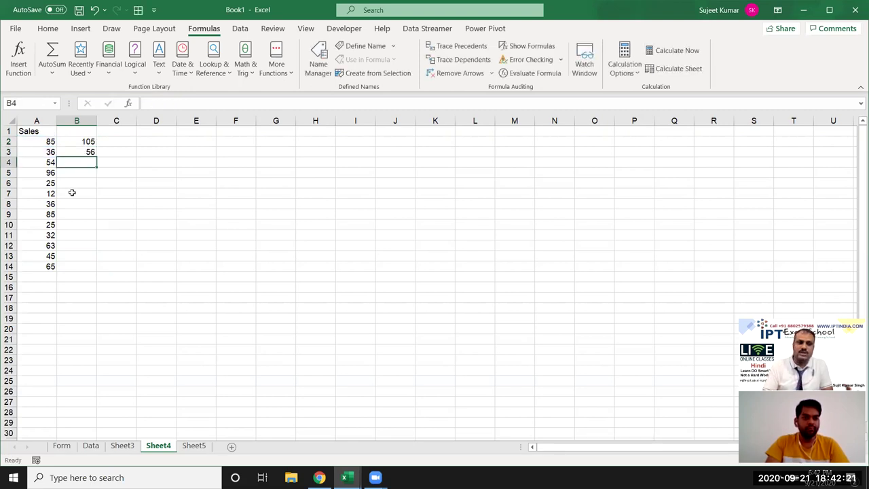
text(=)
key(Left)
text(+20)
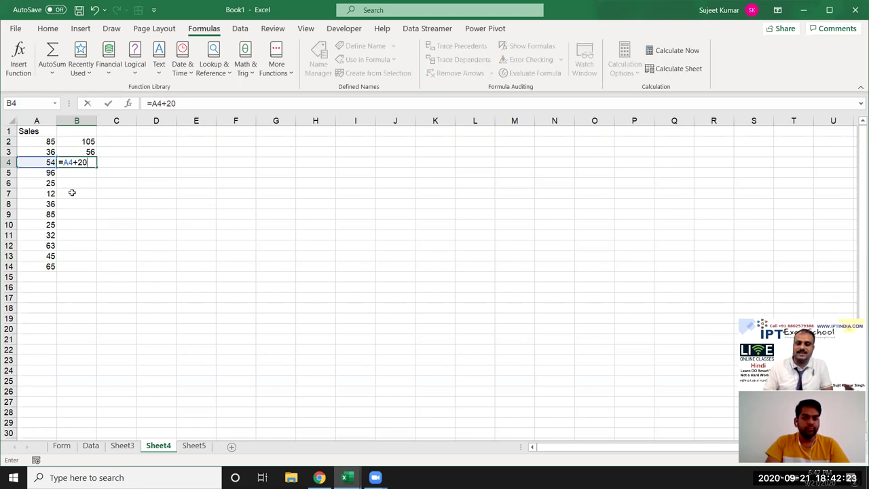
key(Return)
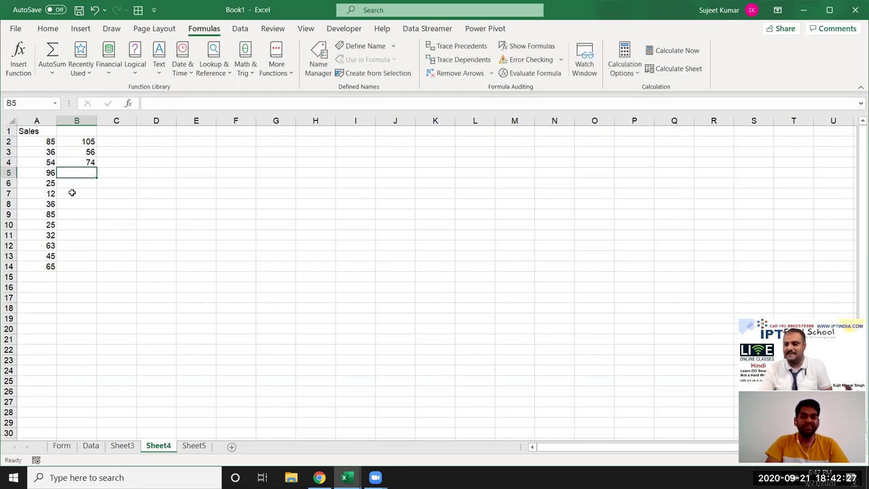
- Fill B2's formula down to B14, then delete the results
key(Up)
key(Up)
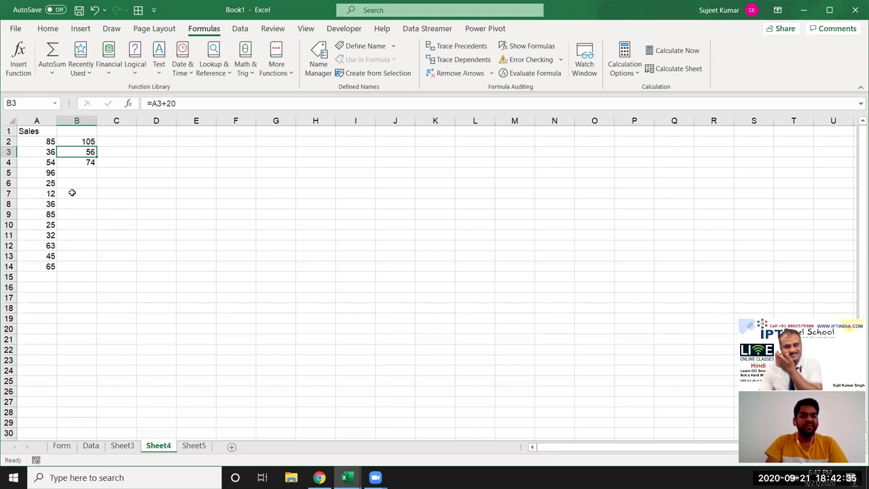
key(Up)
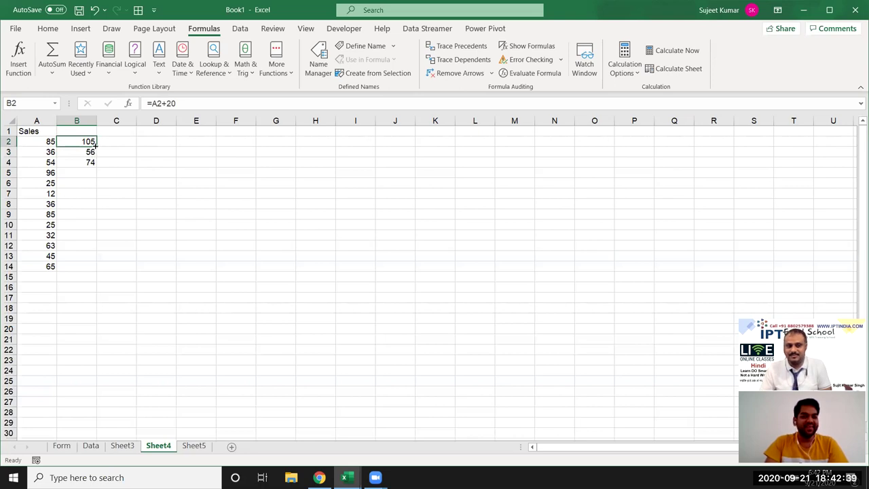
drag(96, 146, 81, 271)
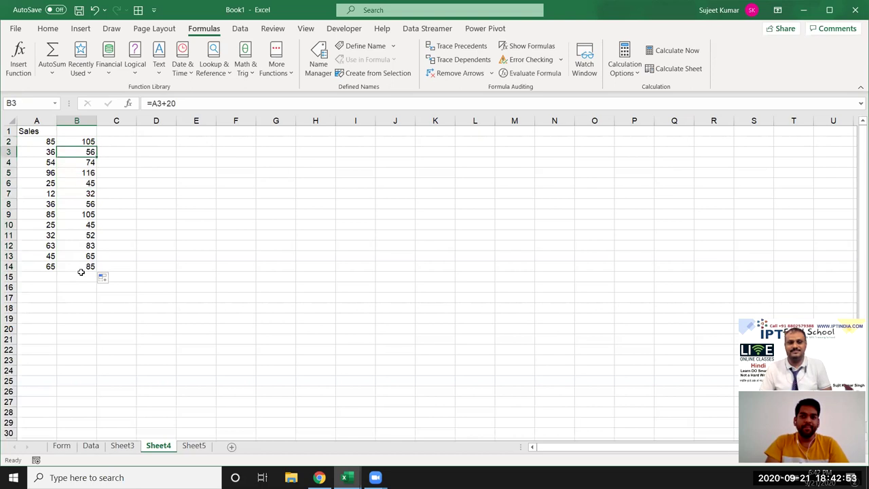
key(Delete)
- Enter the value 20 in cell D1
key(Up)
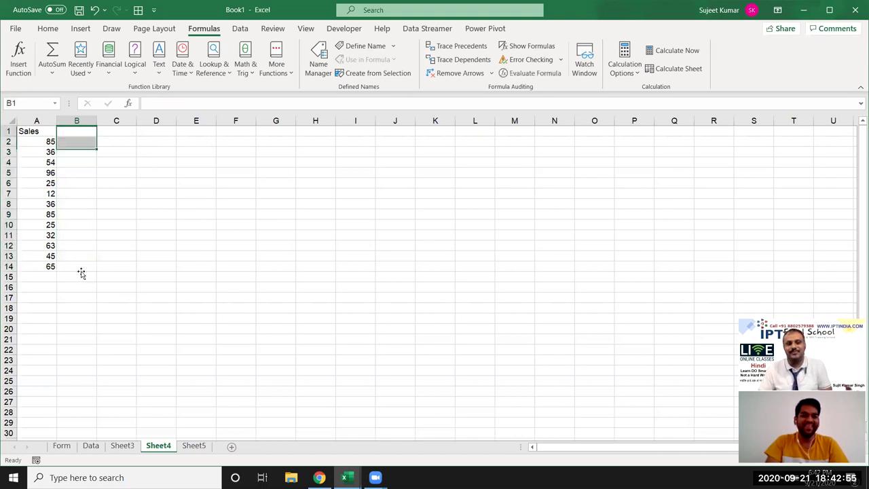
key(Right)
key(Right)
text(20)
key(Return)
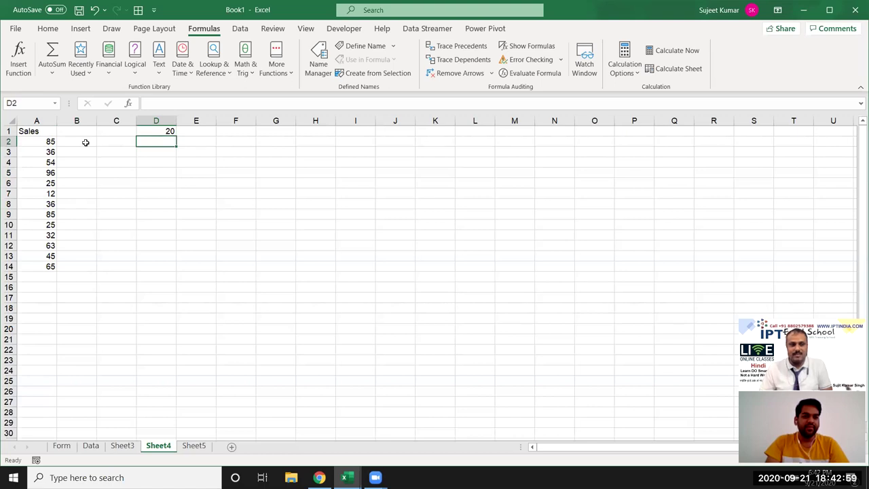
- Enter =A2+D1 in B2, giving 105
click(85, 142)
text(=)
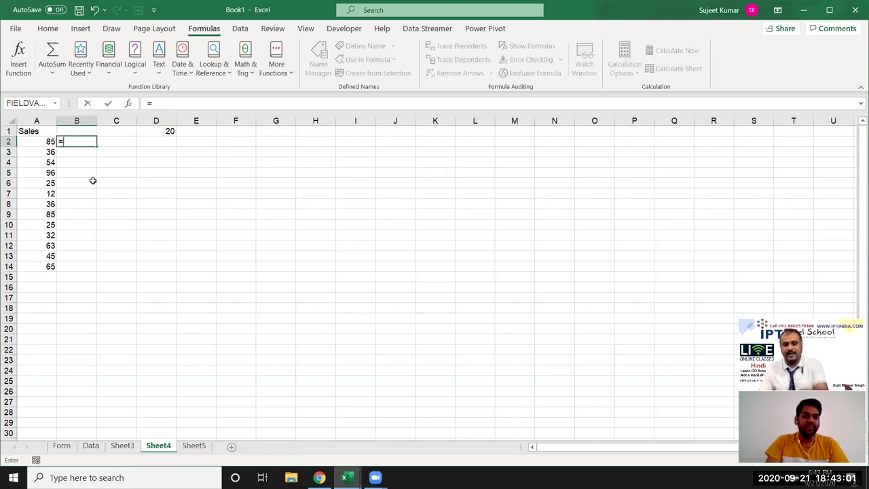
click(44, 142)
text(+)
click(160, 133)
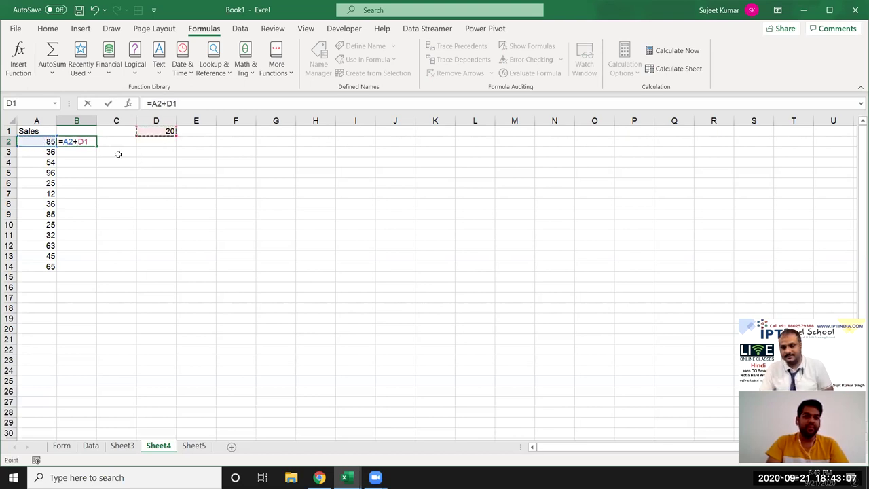
key(Return)
- Copy B2's formula to B3 to see the shifted reference, and test filling 20 down column D, then undo
click(85, 142)
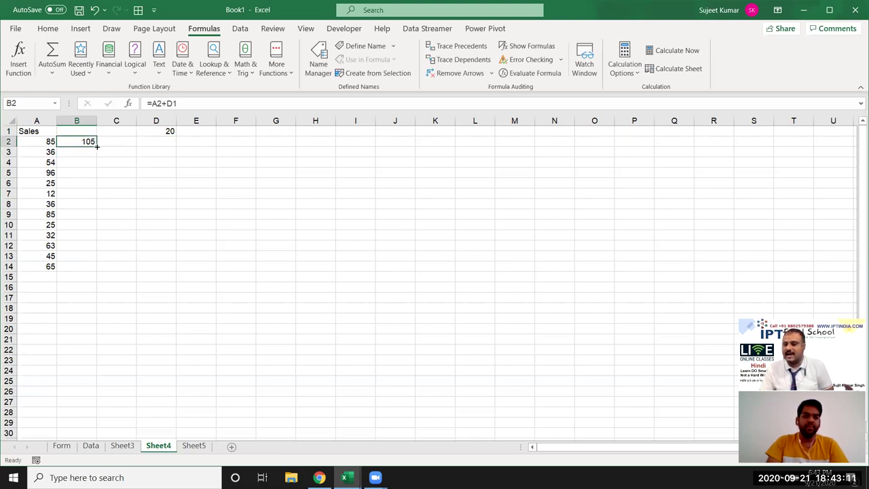
drag(97, 146, 92, 155)
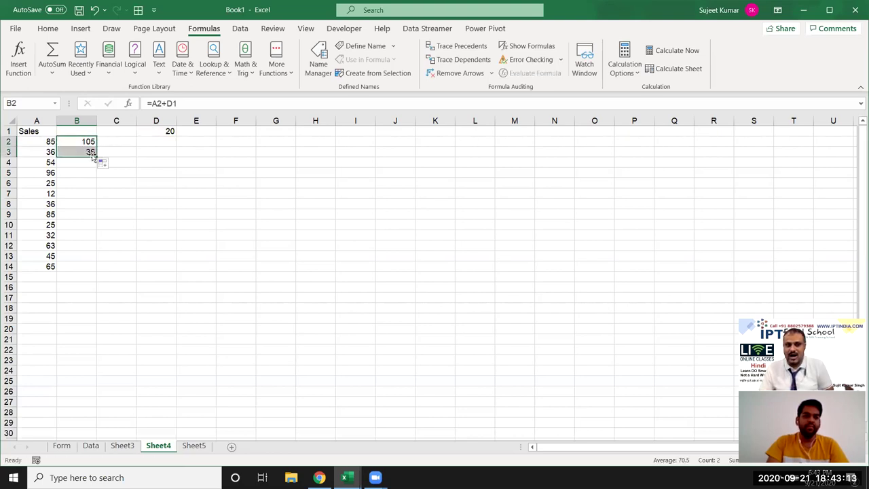
double_click(90, 151)
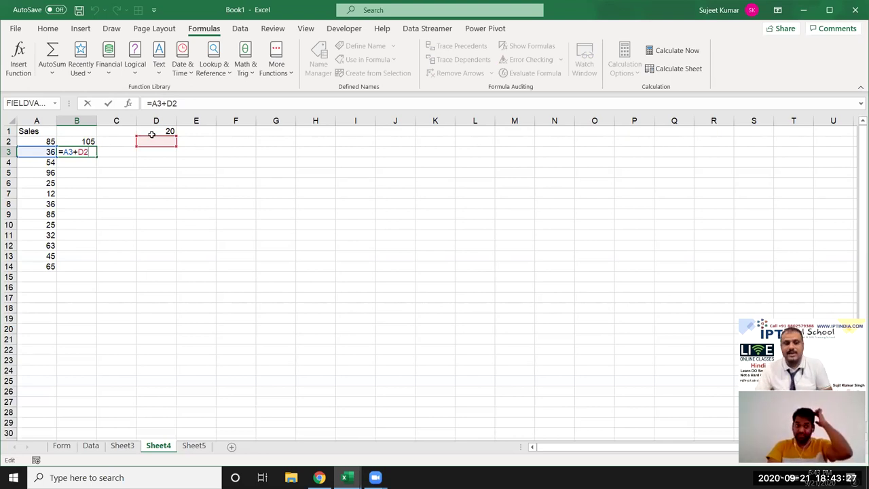
key(ctrl+Return)
click(166, 132)
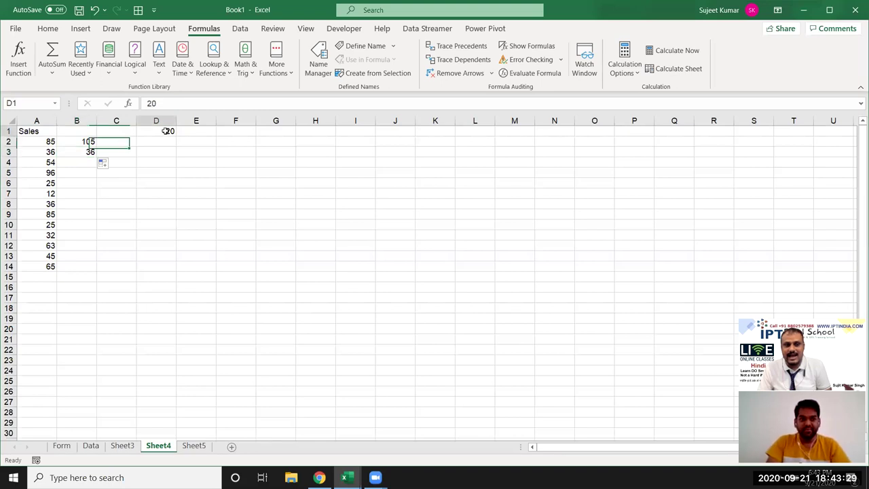
drag(167, 131, 163, 265)
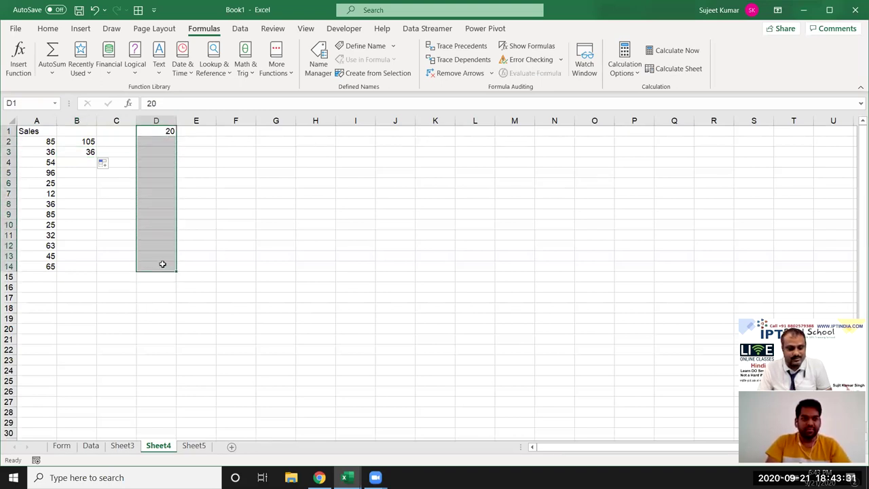
key(ctrl+d)
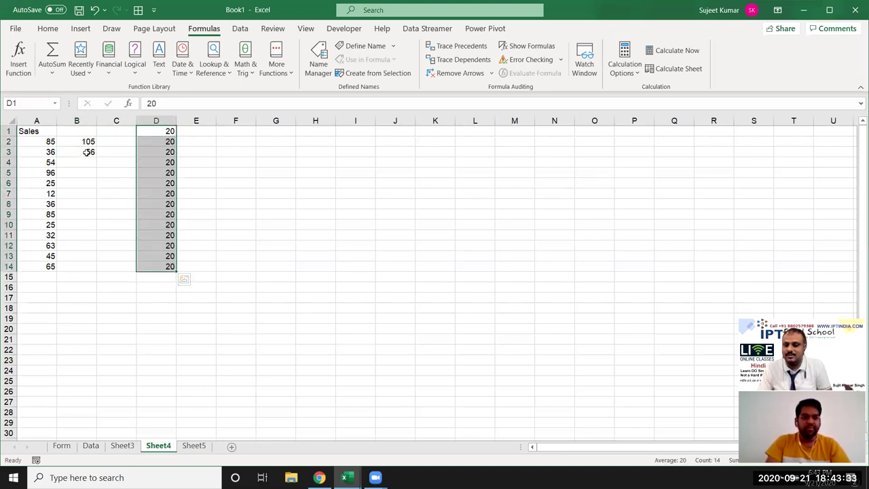
key(ctrl+z)
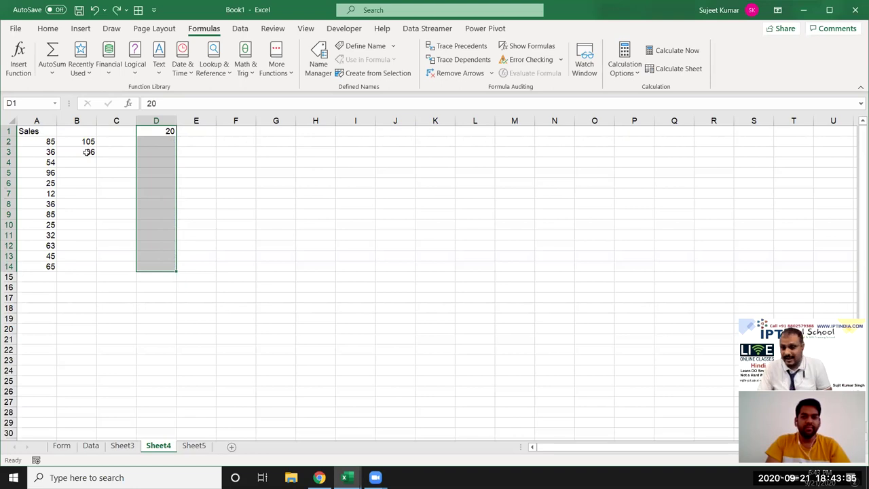
click(87, 152)
- Delete B3's formula and edit B2 to =A2+D$1, still returning 105
key(Delete)
key(Up)
key(F2)
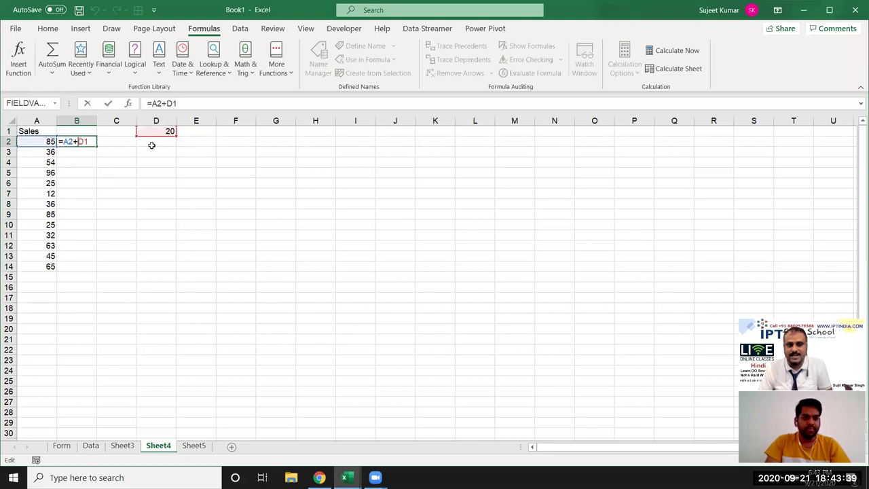
key(shift+Right)
key(shift+Right)
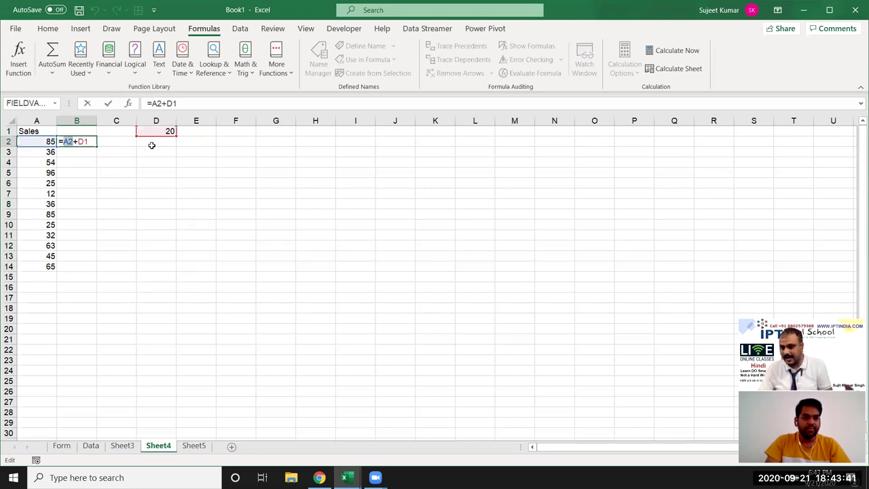
key(Right)
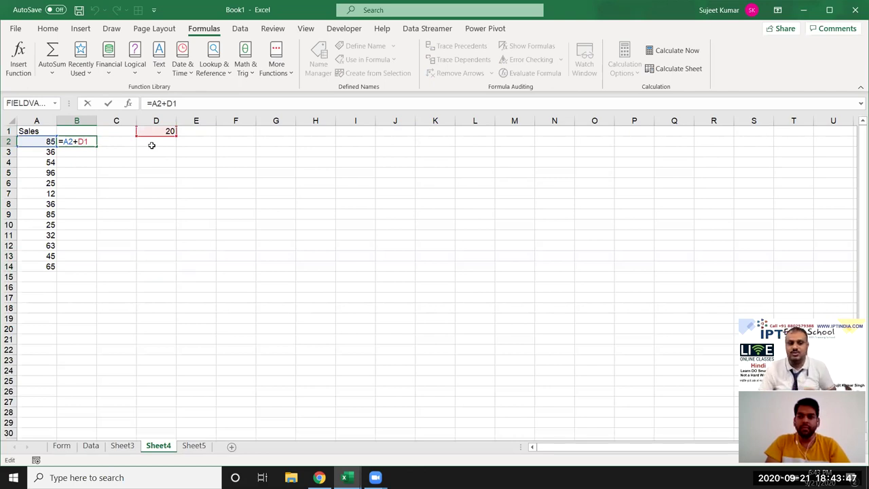
key(BackSpace)
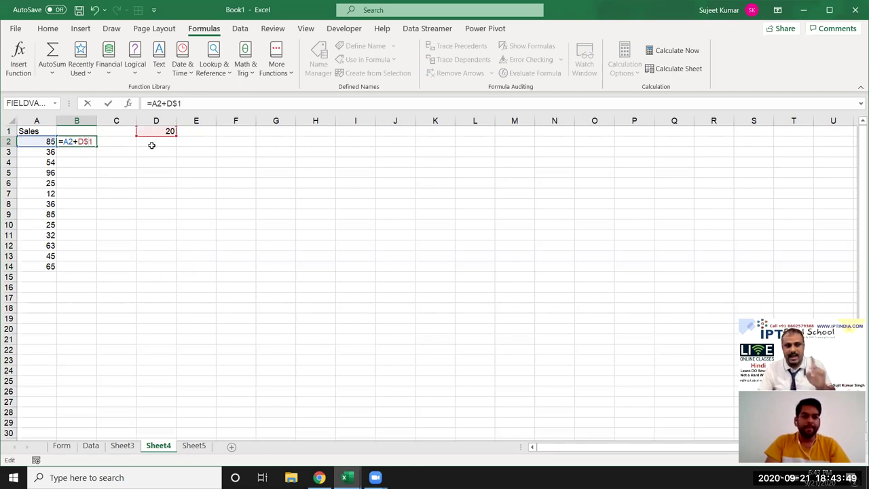
text(D)
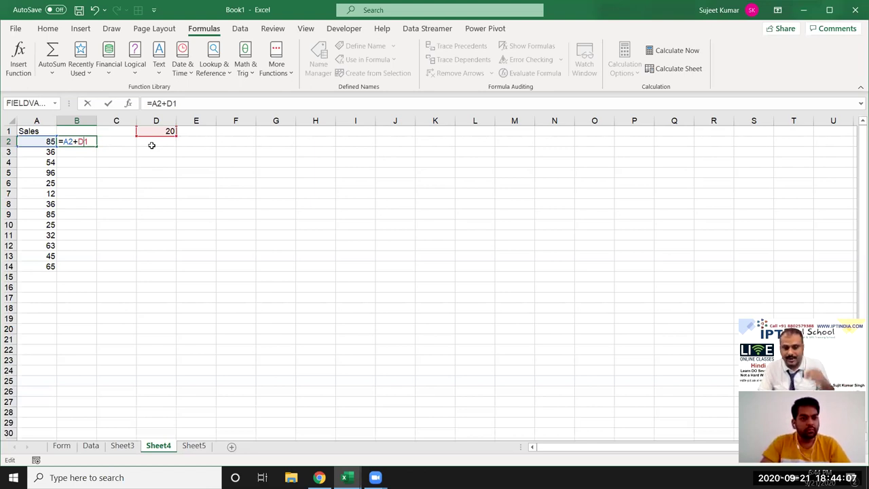
text($)
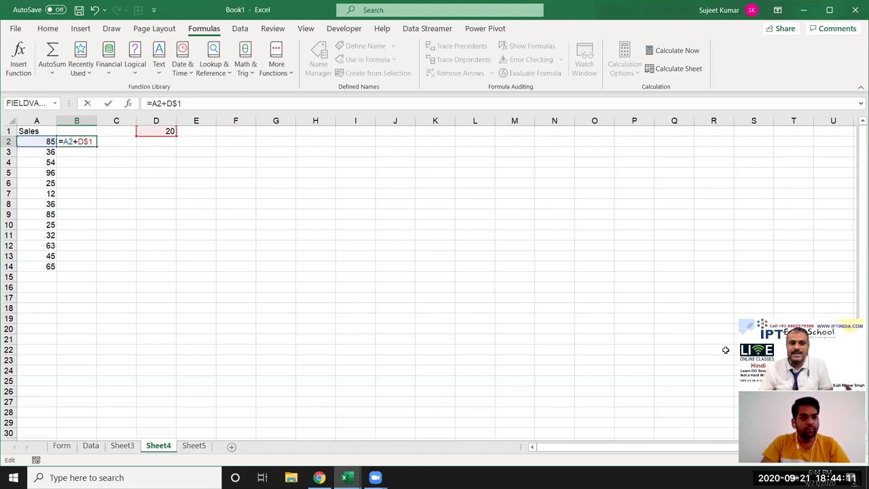
key(Return)
key(Up)
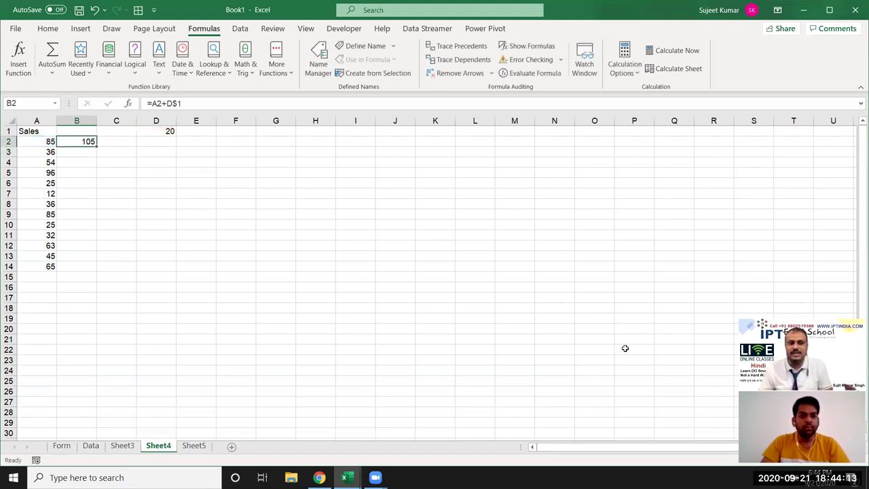
drag(95, 147, 75, 271)
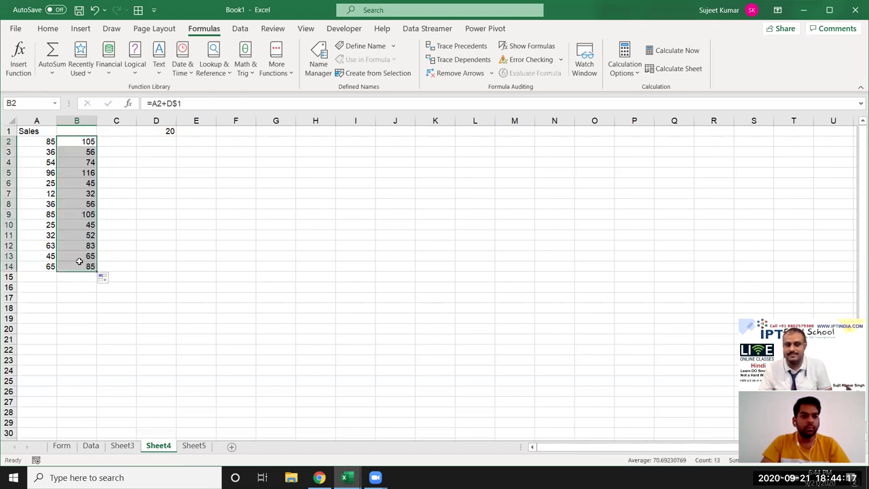
double_click(76, 152)
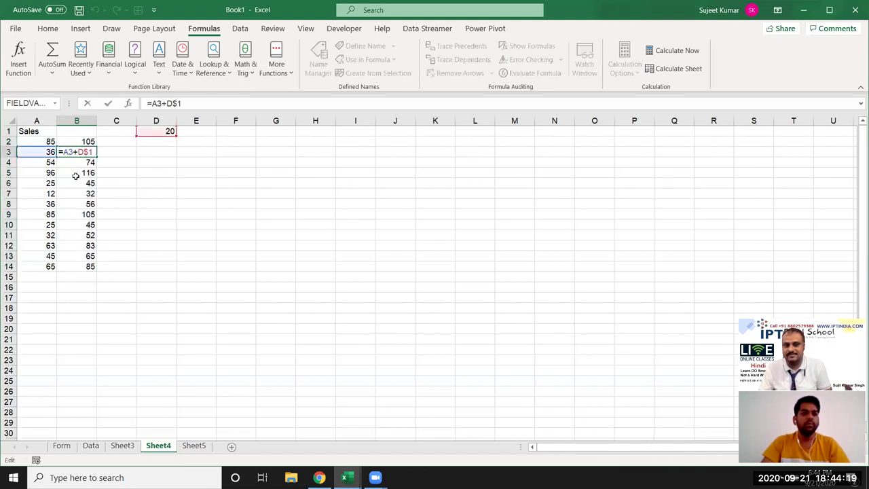
key(Escape)
key(Down)
key(F2)
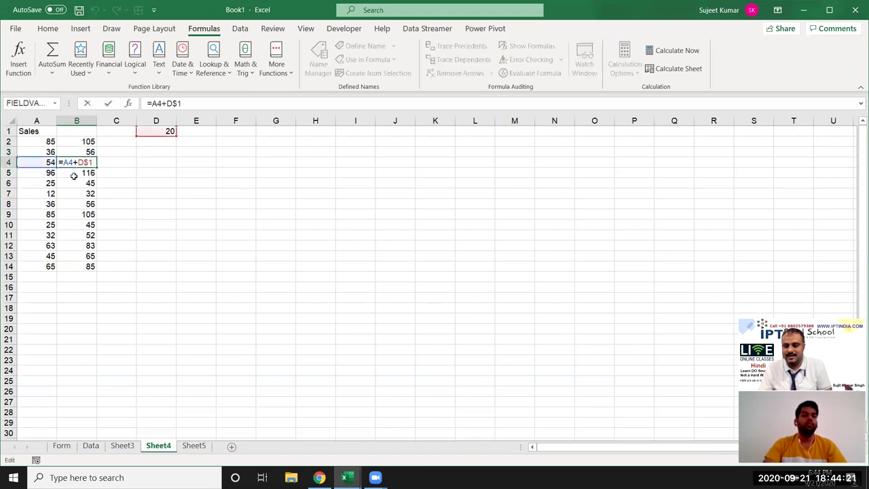
key(Return)
key(ctrl+Down)
click(72, 172)
key(F2)
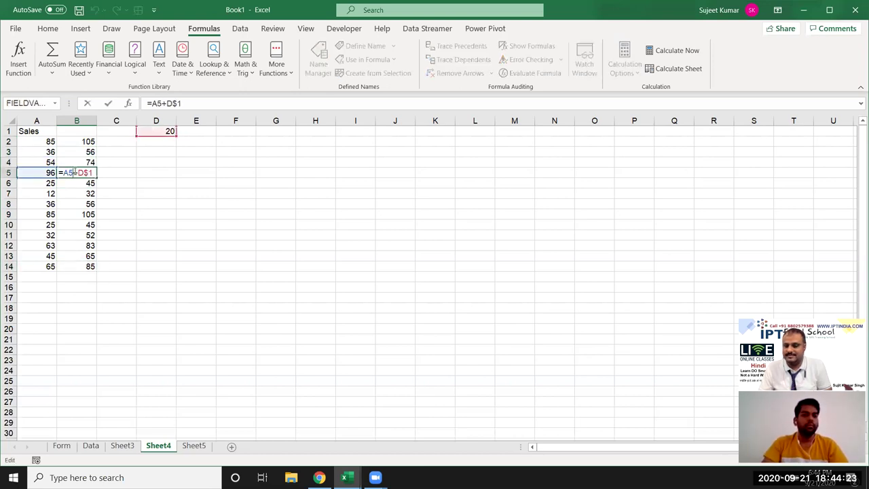
key(Escape)
double_click(81, 142)
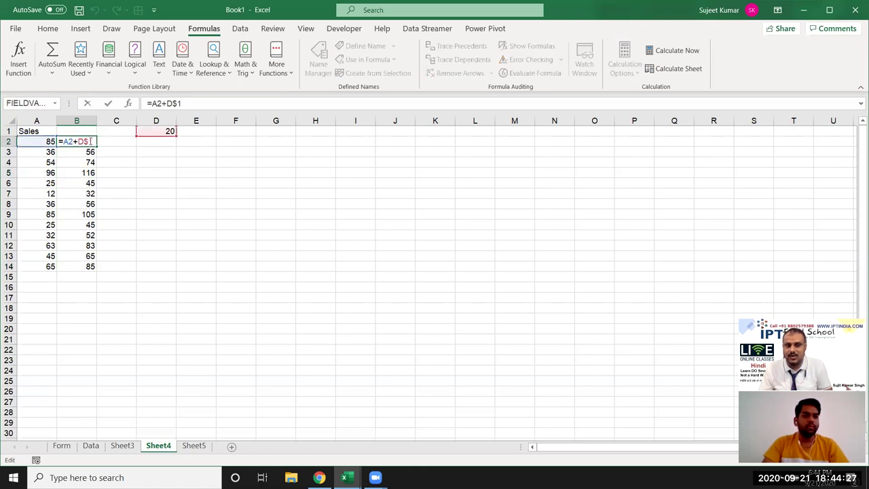
key(Escape)
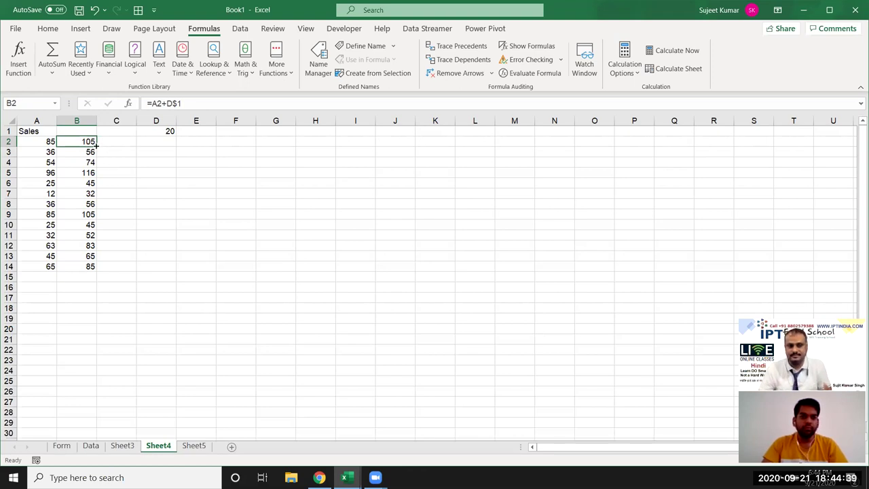
- Fill B2's formula into C2, check that it reads =B2+E$1, then reopen B2's formula
drag(97, 145, 124, 140)
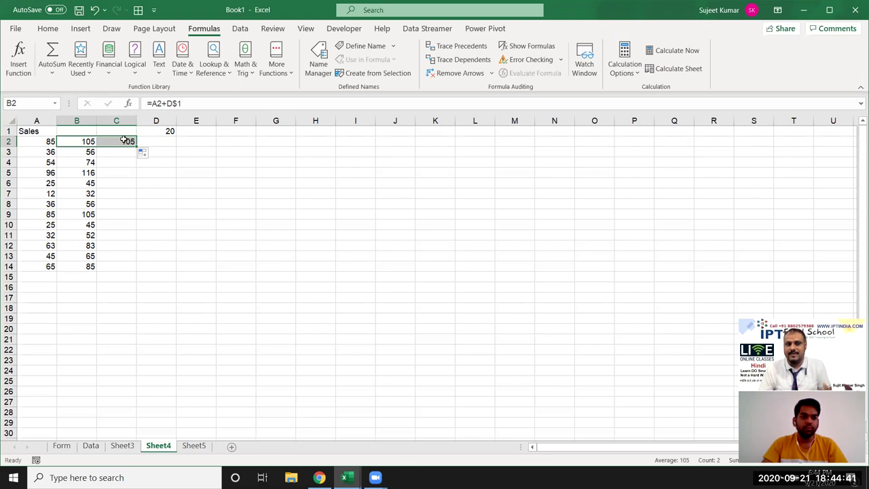
double_click(124, 140)
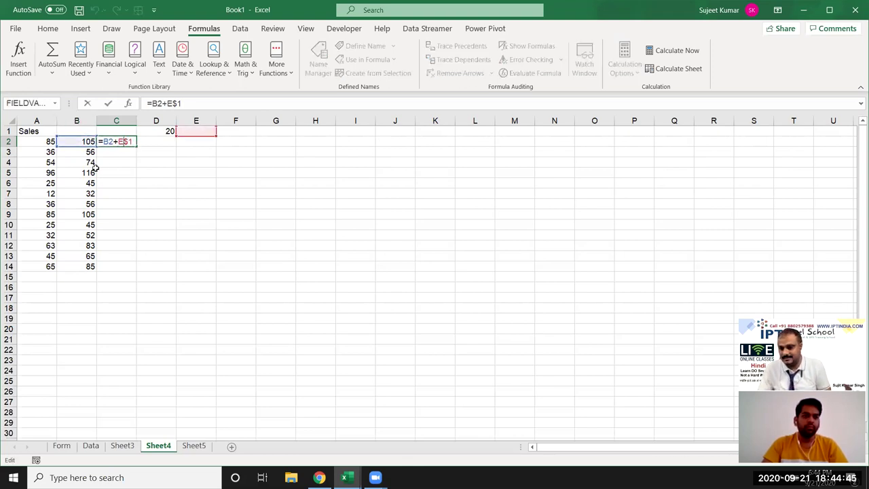
key(Escape)
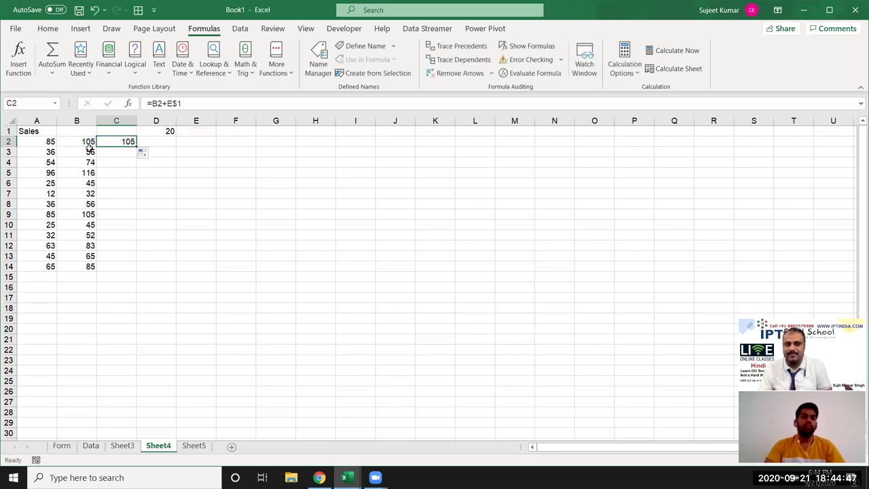
double_click(89, 144)
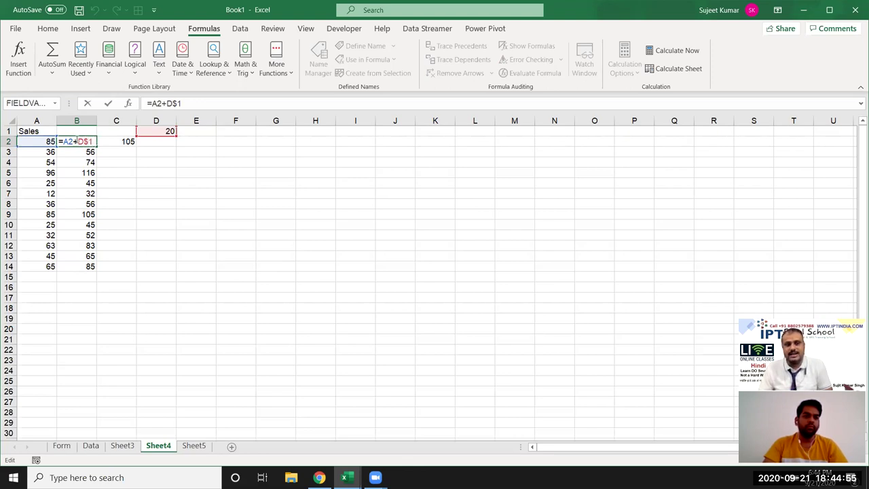
- Change B2 to =A2+$D$1 and fill it down through B14
text($)
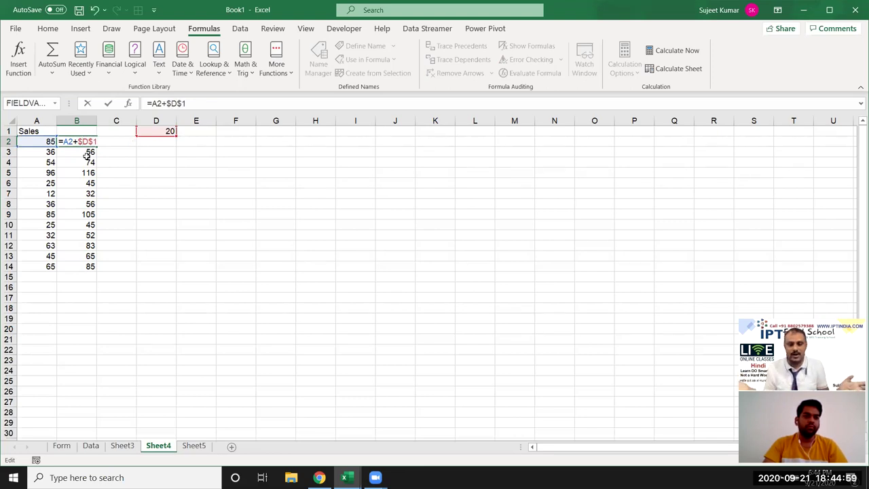
key(Return)
key(Up)
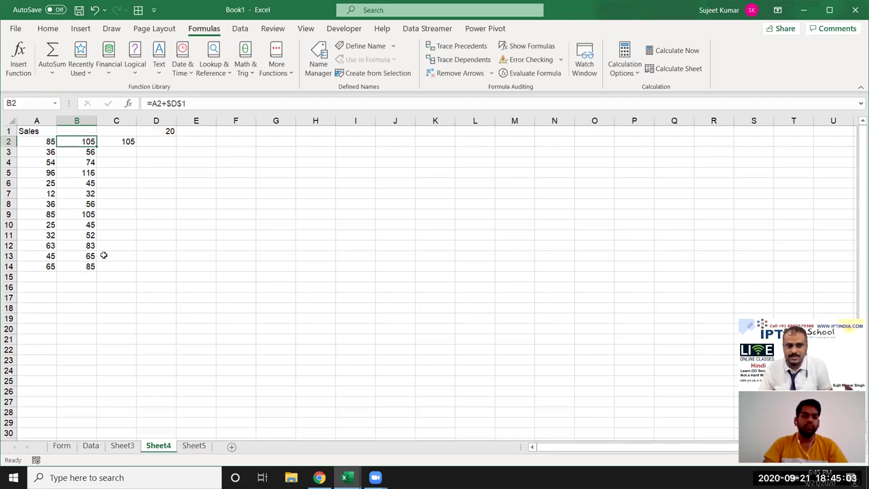
drag(95, 147, 97, 269)
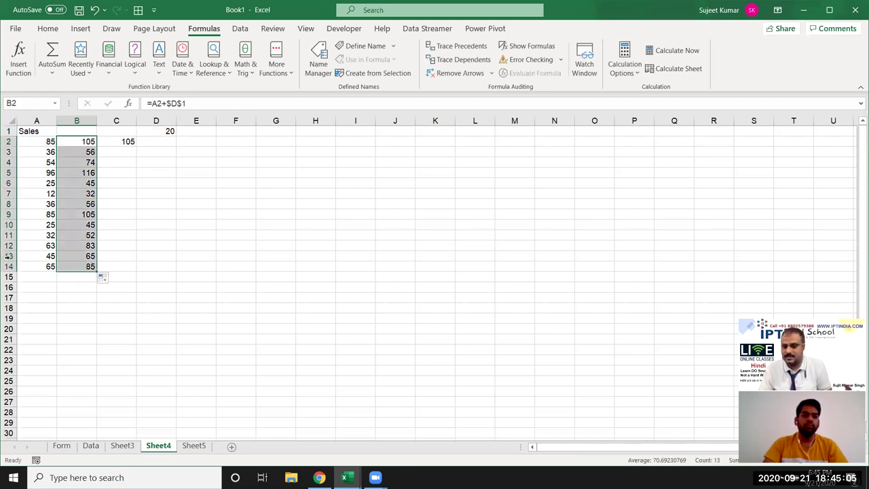
- Copy B2's formula into C2, which becomes =B2+$D$1 and shows 125
click(88, 142)
key(ctrl+c)
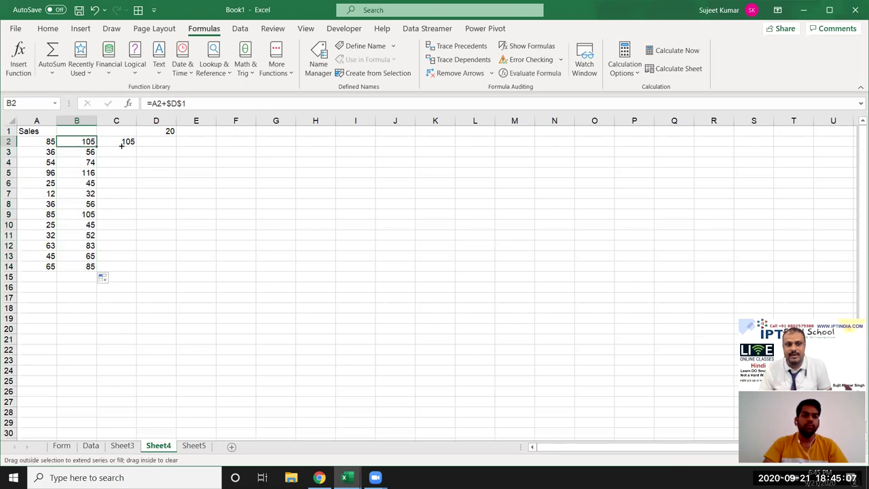
click(126, 141)
key(ctrl+v)
double_click(127, 141)
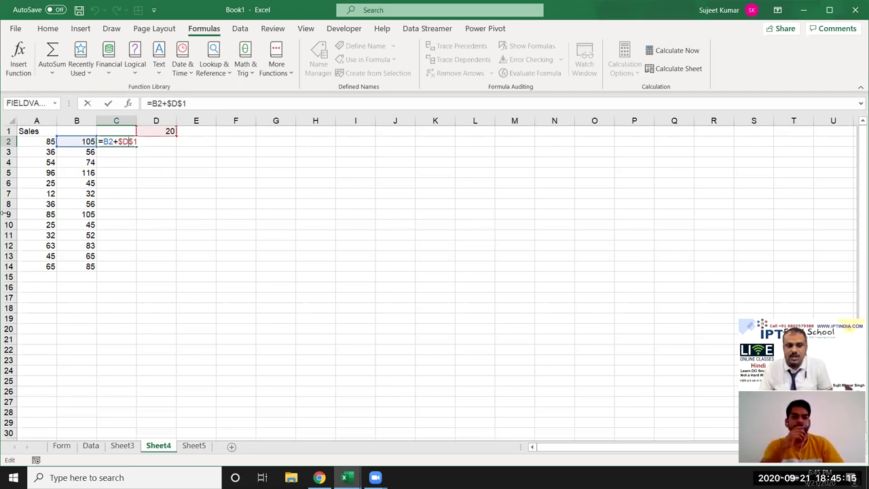
key(ctrl+Return)
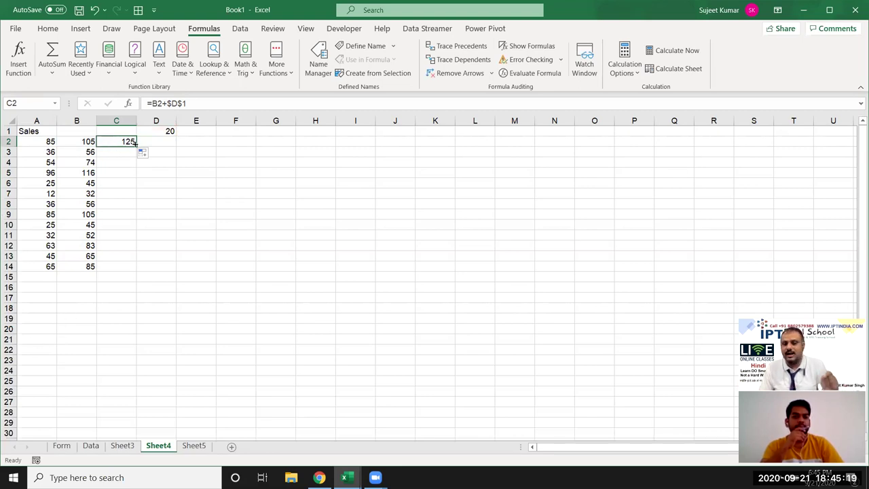
click(191, 225)
- After a first =a1 attempt, build =Data!A1 in E10 by pointing at the Data sheet's A1
text(=a1)
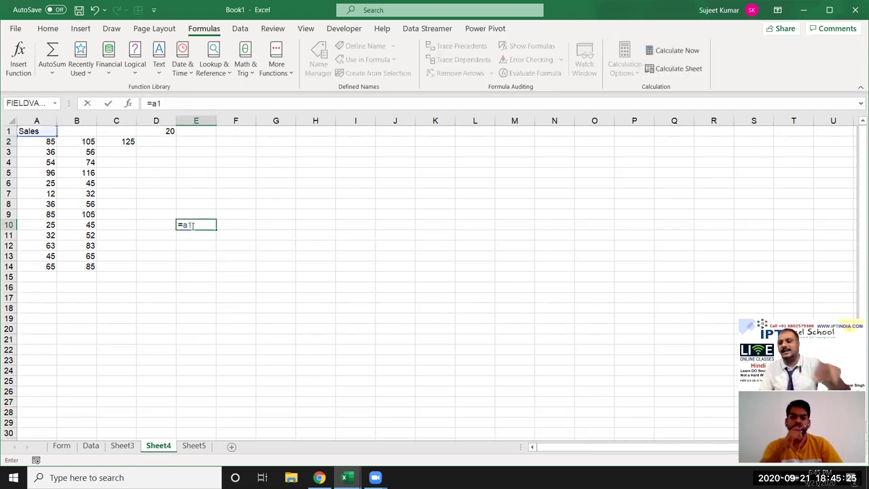
key(Return)
click(192, 225)
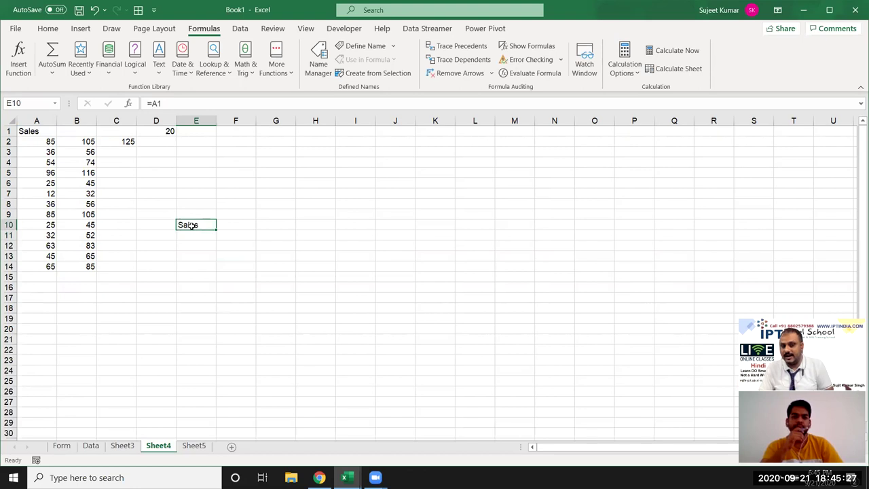
text(=)
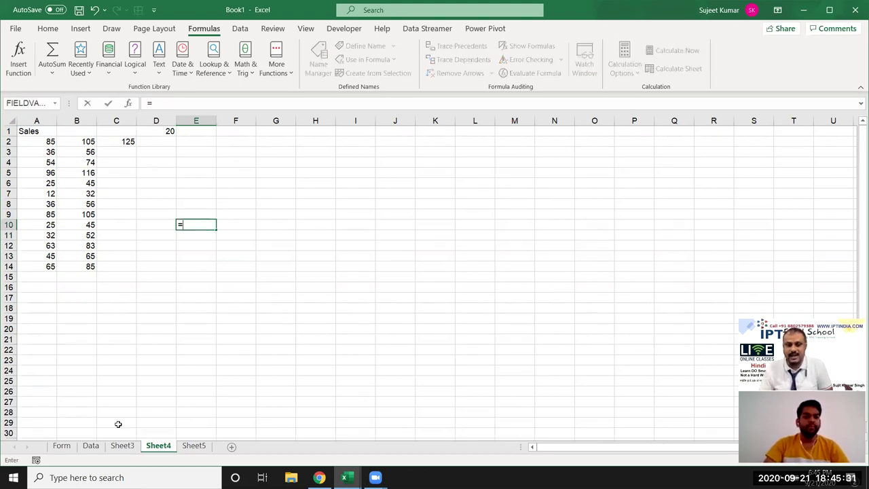
click(90, 445)
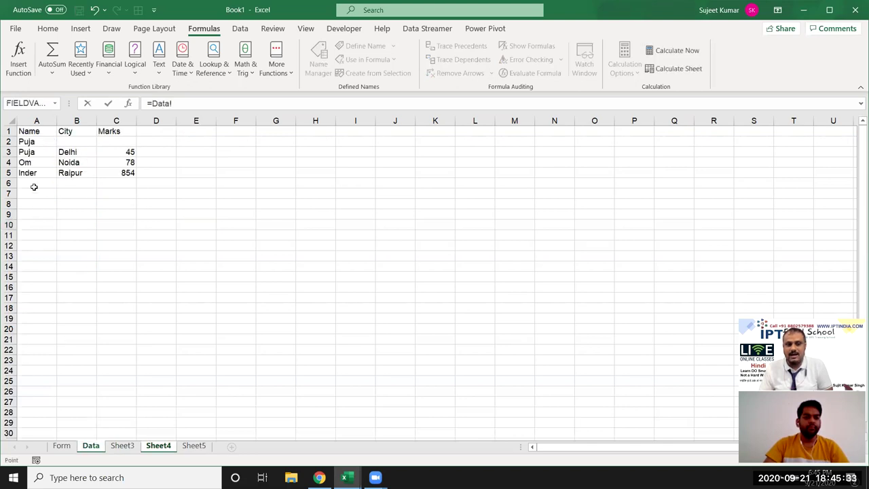
click(37, 132)
key(Return)
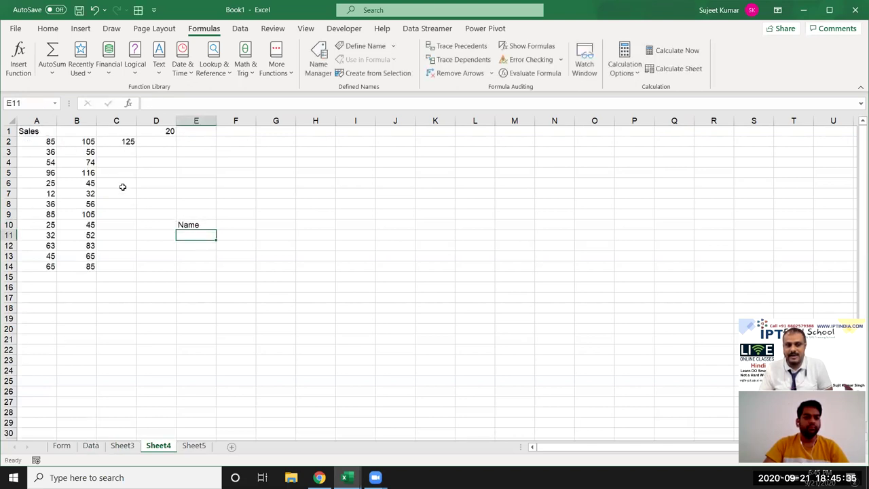
- Review E10's =Data!A1 formula, highlighting the sheet name, and keep it unchanged
click(204, 225)
double_click(204, 225)
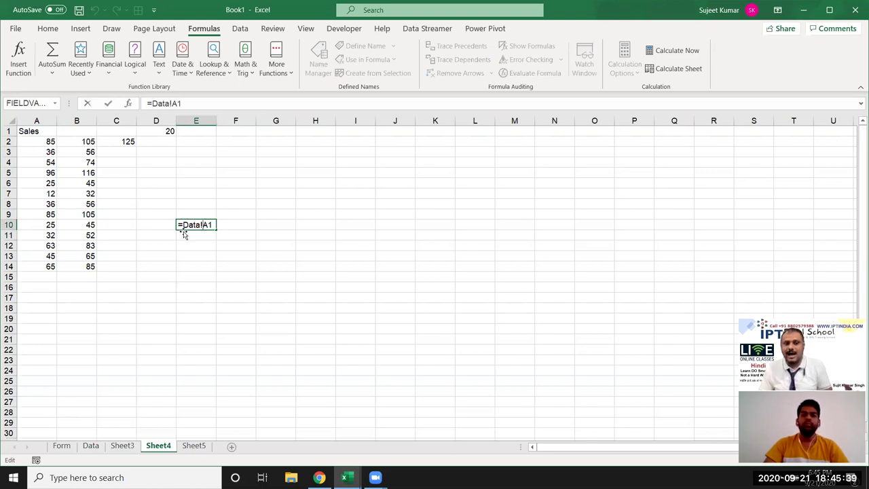
drag(182, 224, 214, 225)
click(191, 224)
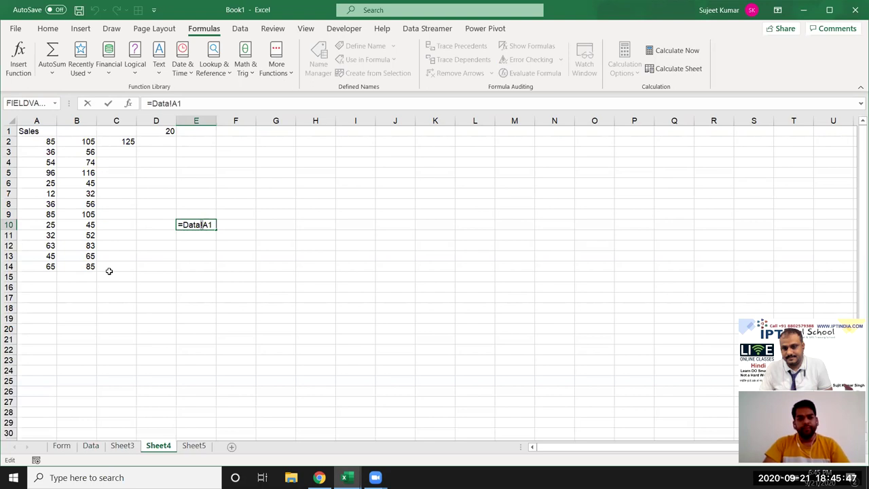
key(ctrl+Return)
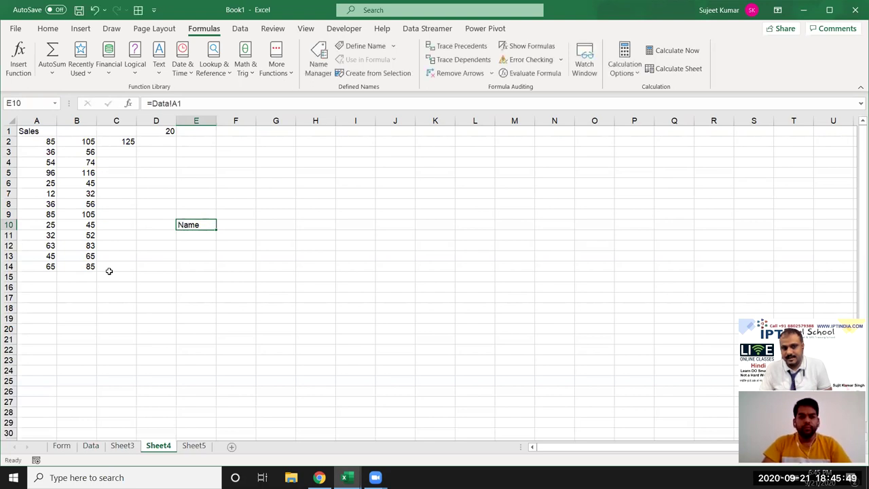
scroll(108, 271, up, 3)
scroll(109, 271, up, 1)
- Recheck E10's =Data!A1 formula, then create new blank workbook Book4 and select E8
scroll(113, 270, up, 1)
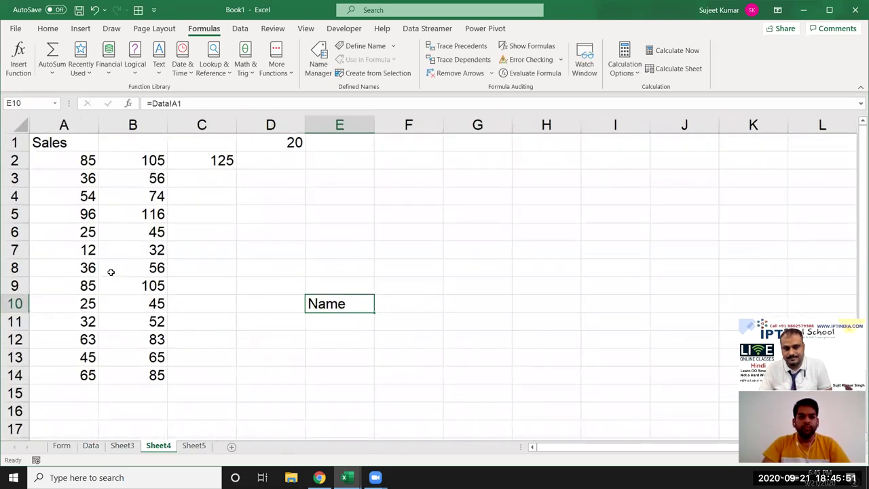
scroll(272, 319, up, 1)
double_click(338, 325)
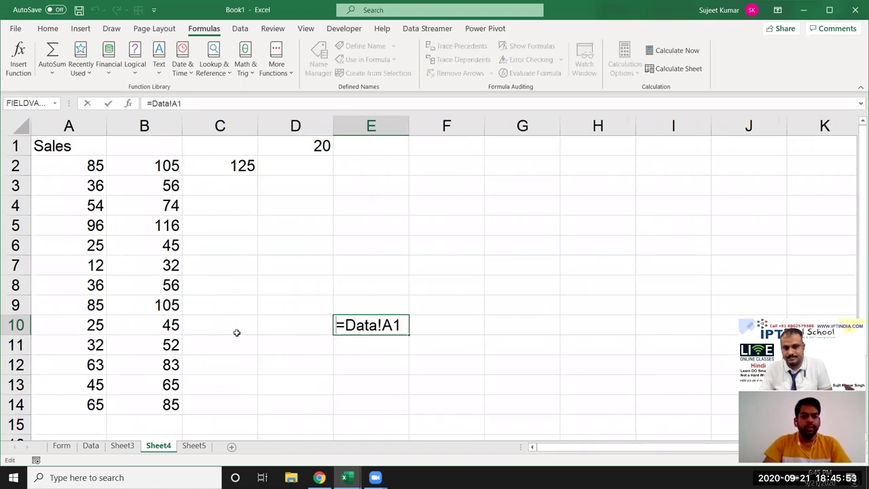
drag(345, 324, 402, 324)
click(402, 325)
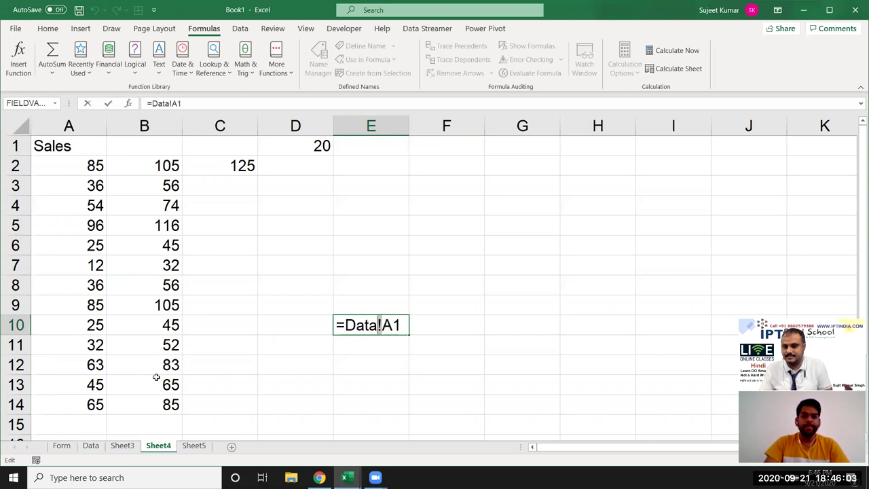
key(ctrl+Return)
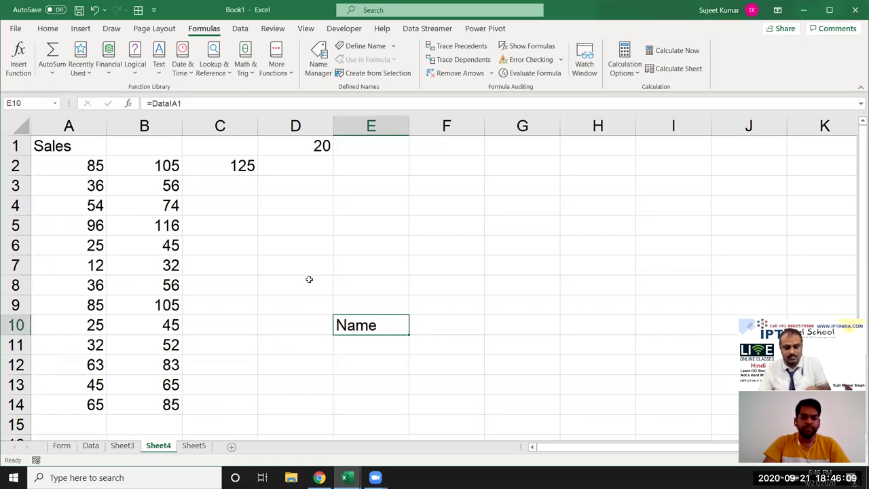
key(ctrl+n)
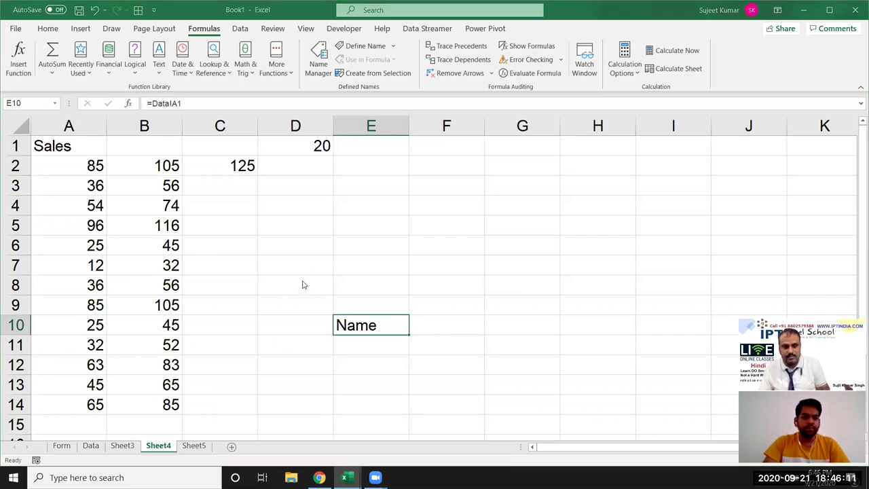
click(210, 224)
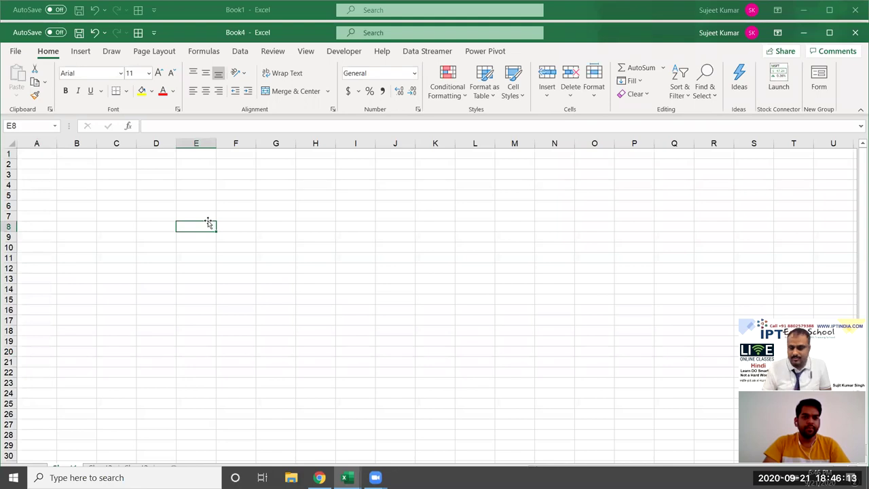
- Enter 12553 in cell E8 of Book4
text(12553)
click(196, 258)
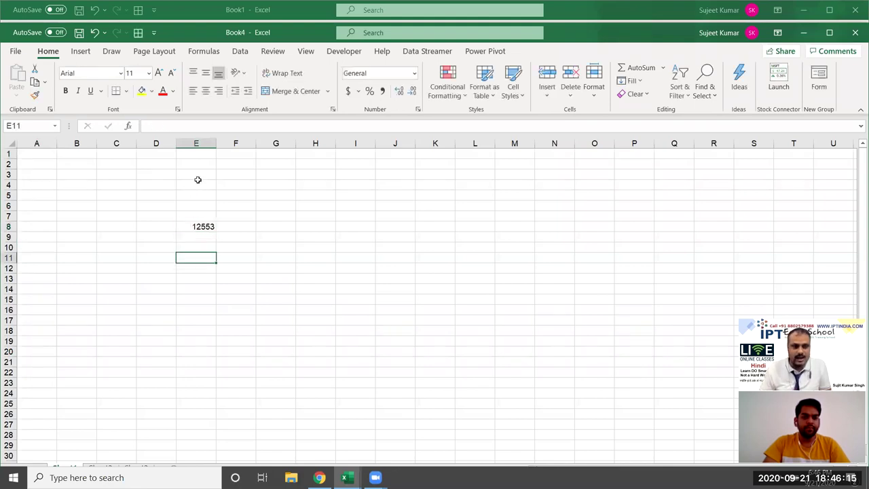
click(191, 226)
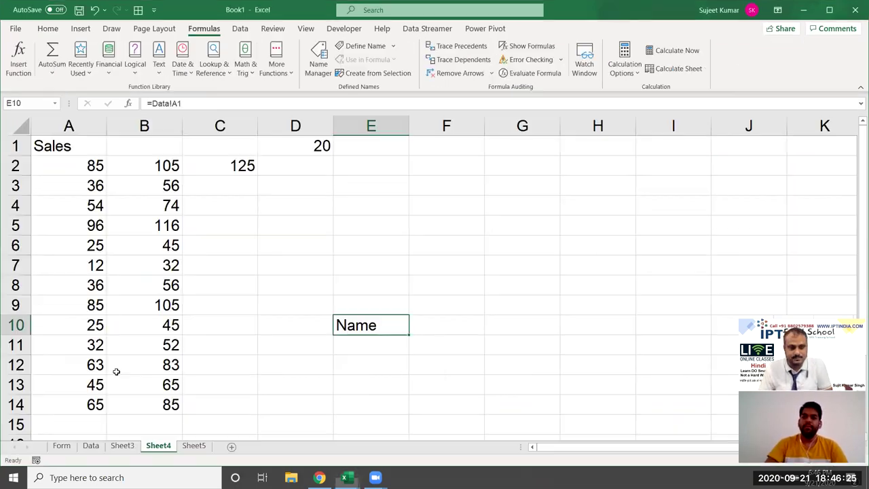
- Link Book1's Sheet4 F10 to Book4's Sheet1 E8 with a cross-workbook formula
key(alt+Tab)
click(437, 332)
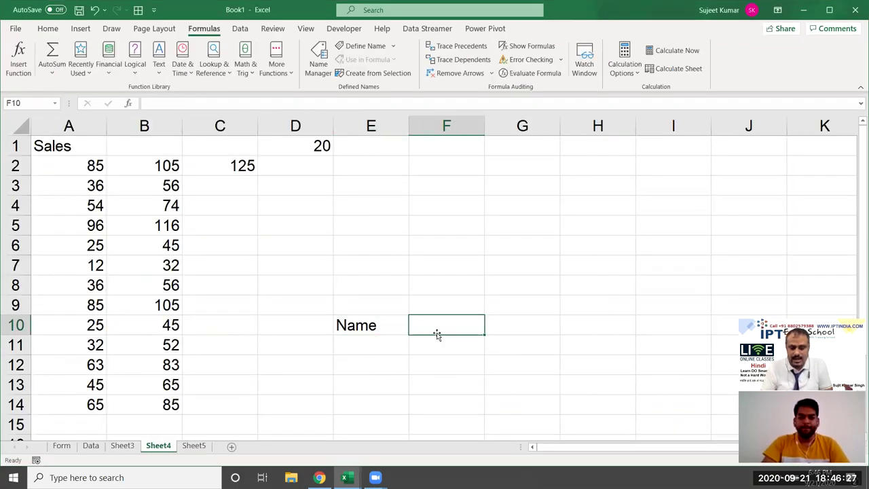
text(=)
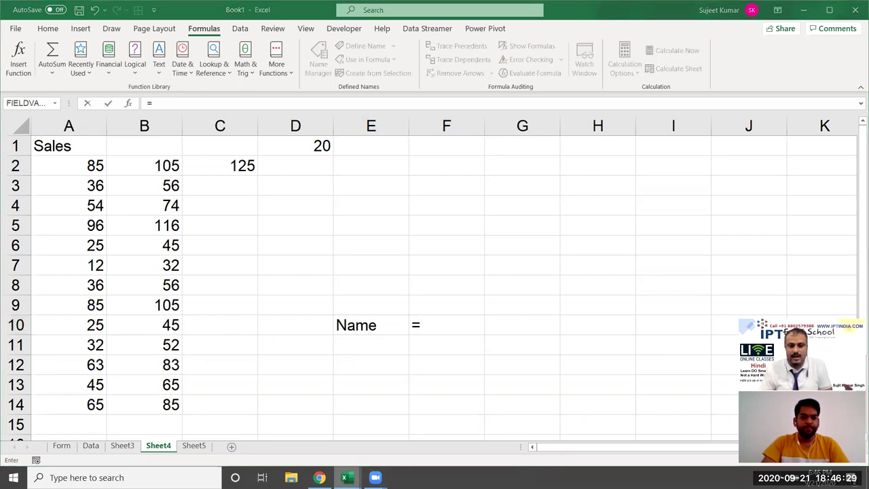
mouse_move(345, 477)
click(431, 441)
click(208, 228)
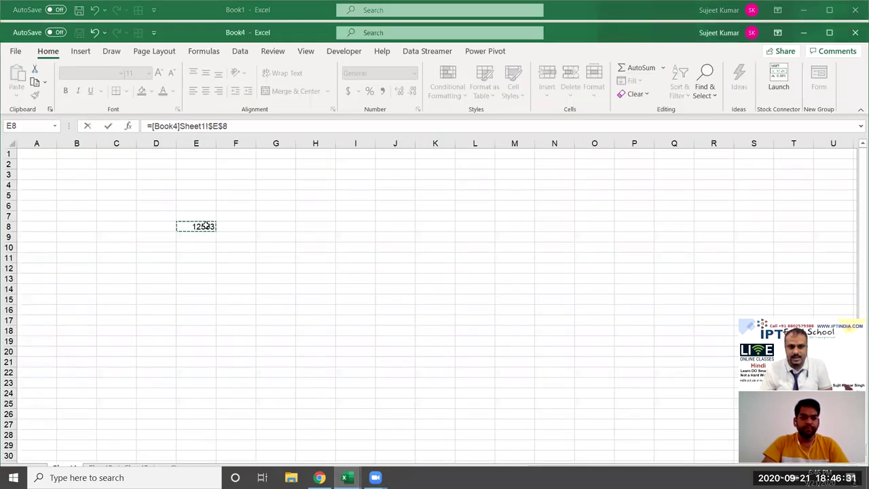
key(Return)
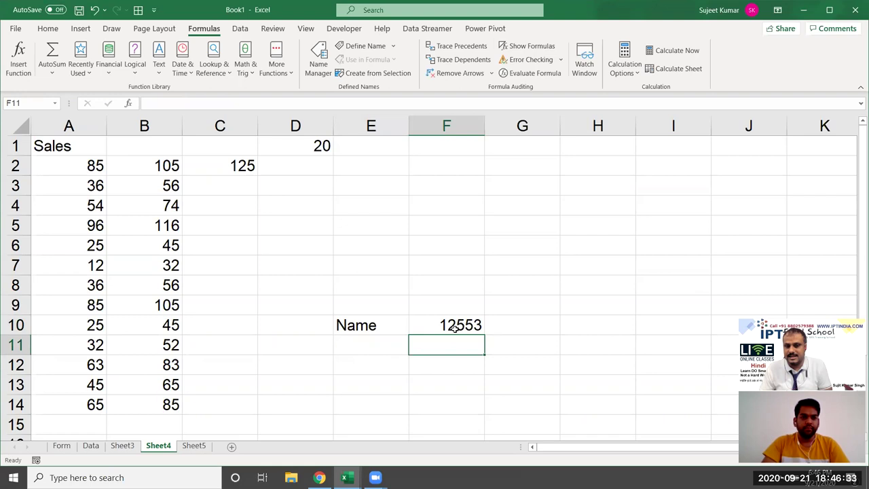
double_click(455, 328)
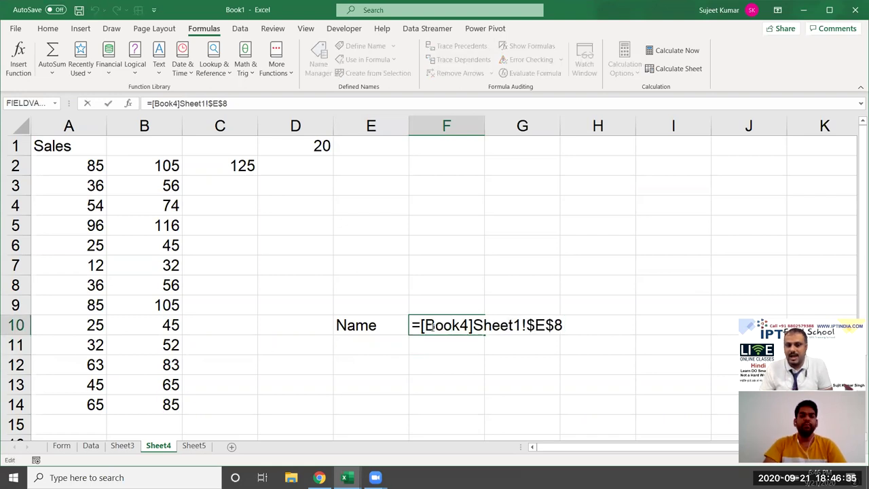
mouse_move(422, 327)
mouse_down()
mouse_move(510, 326)
mouse_move(416, 325)
mouse_up()
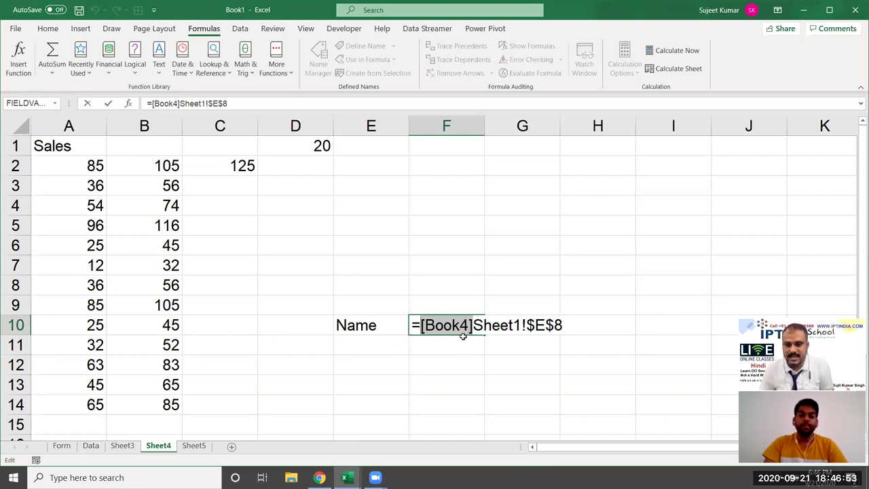
drag(474, 328, 563, 326)
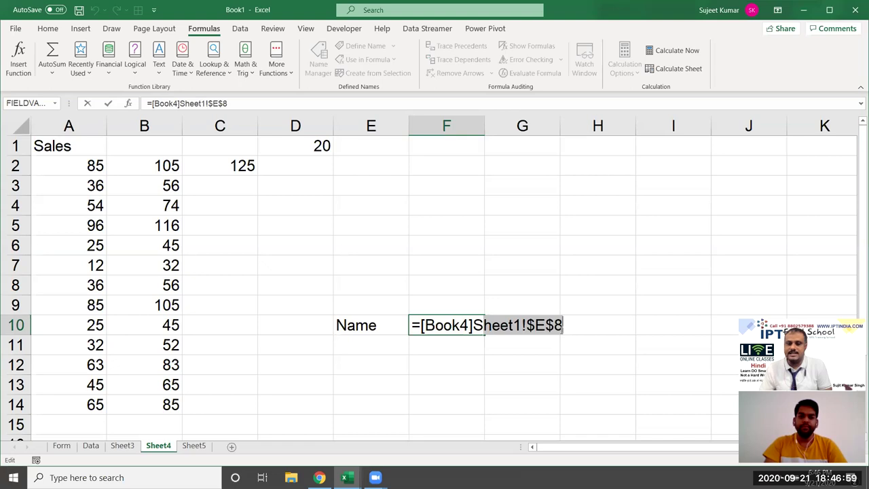
key(ctrl+Return)
- Inspect the formulas in C2 and E10, leaving both unchanged
click(262, 299)
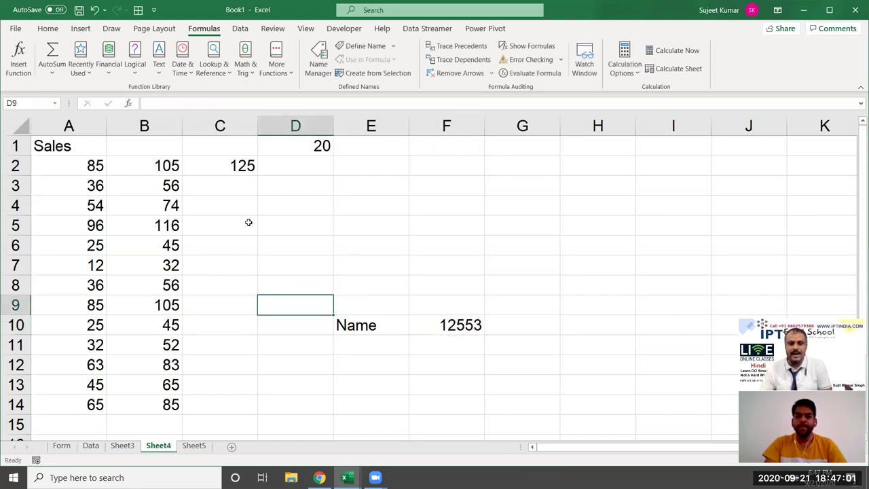
double_click(229, 168)
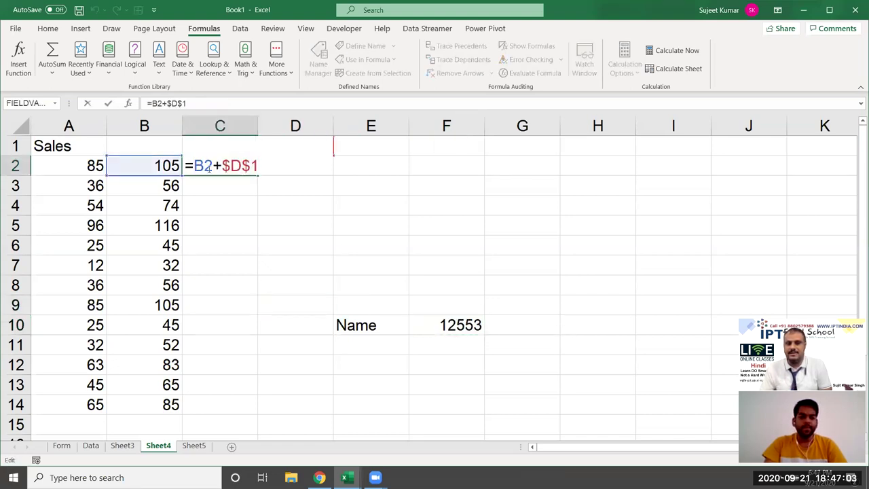
drag(210, 169, 196, 167)
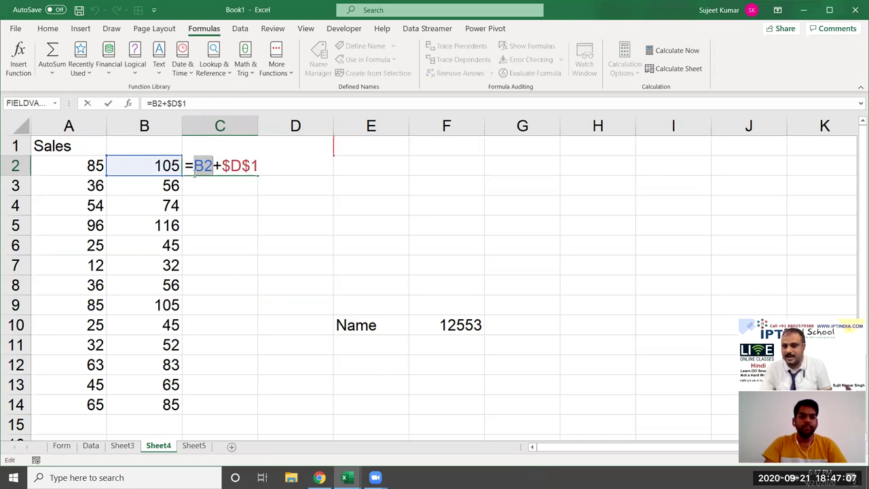
key(ctrl+Return)
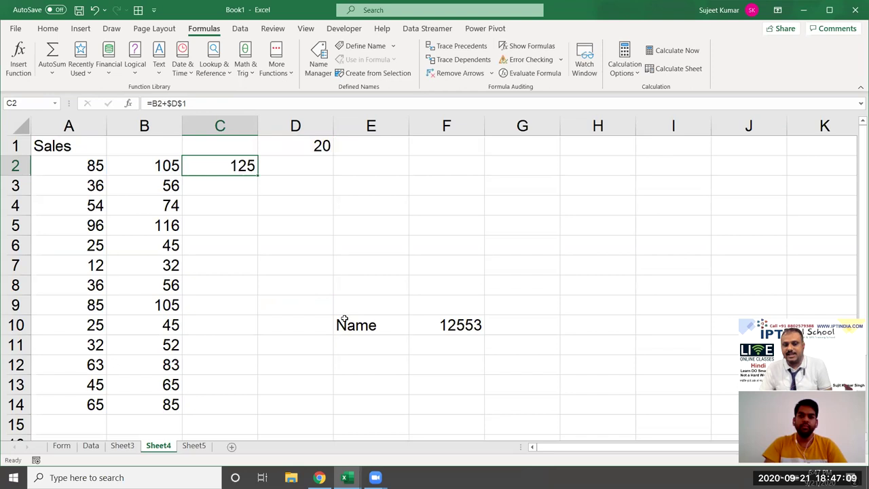
click(341, 320)
double_click(346, 327)
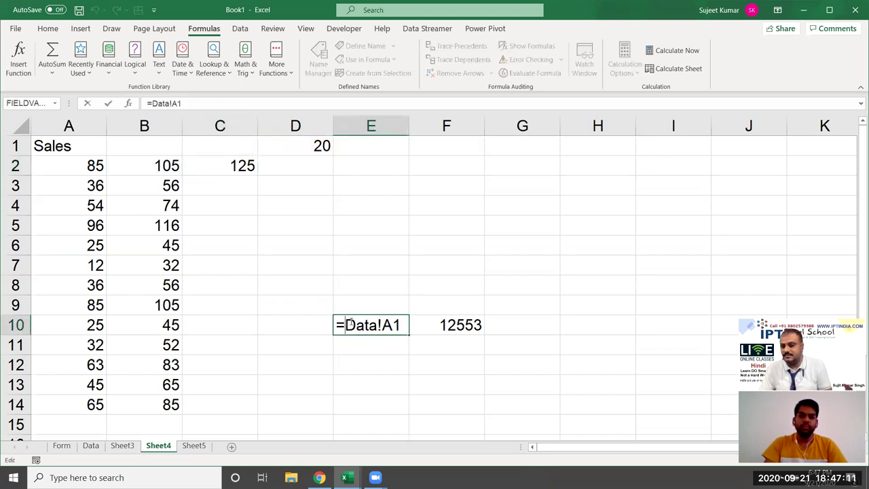
drag(346, 327, 398, 333)
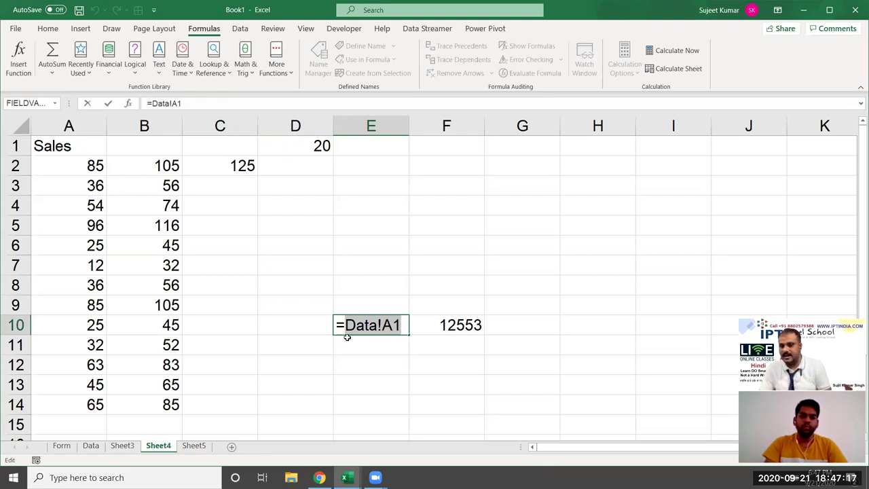
key(Escape)
- Inspect F10's Book4 link formula, highlighting the workbook and sheet name, without changes
click(455, 332)
double_click(442, 333)
drag(428, 326, 462, 325)
click(503, 324)
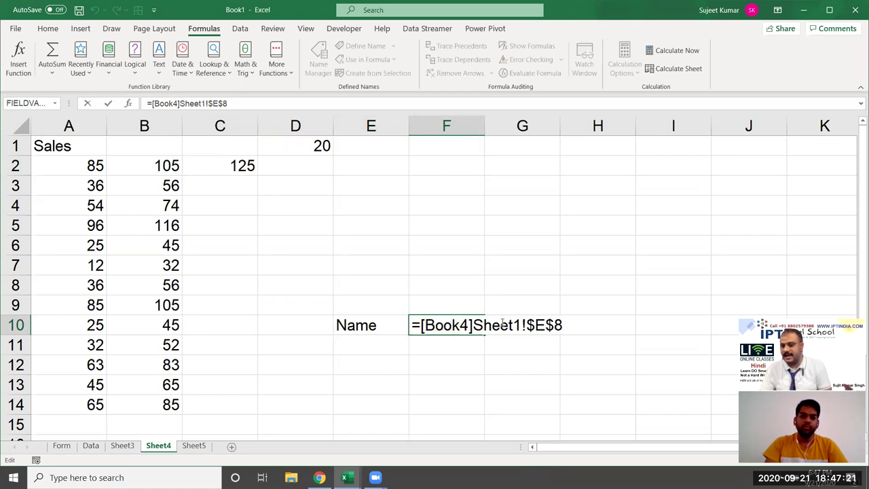
click(544, 325)
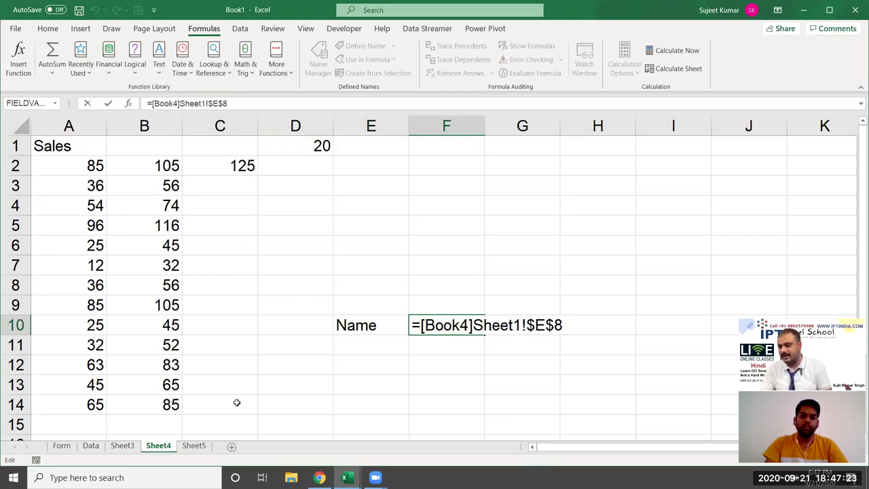
double_click(432, 332)
double_click(445, 326)
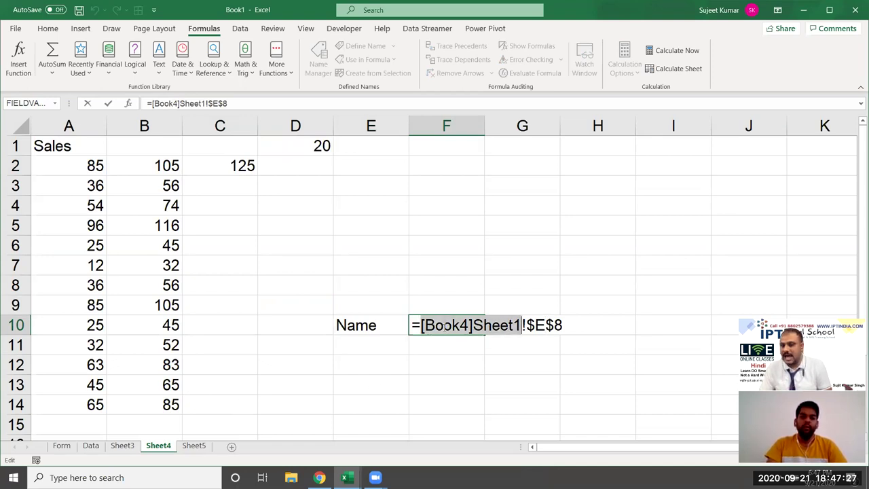
click(445, 326)
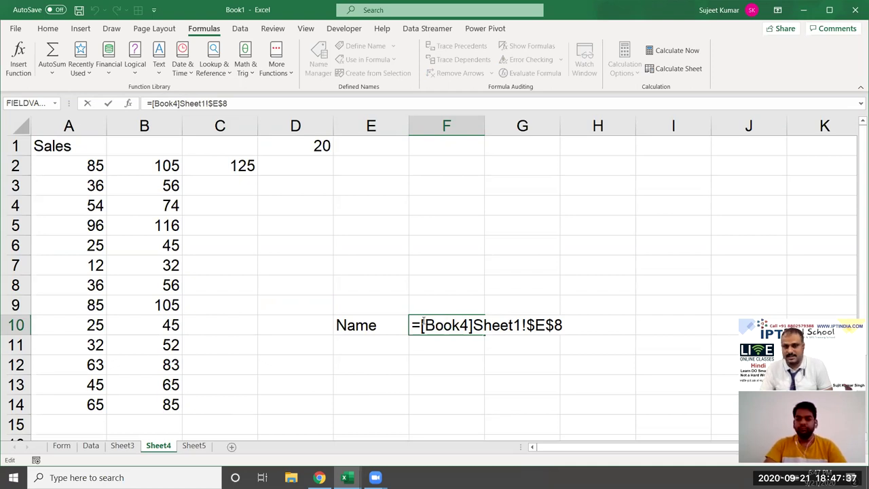
key(ctrl+Return)
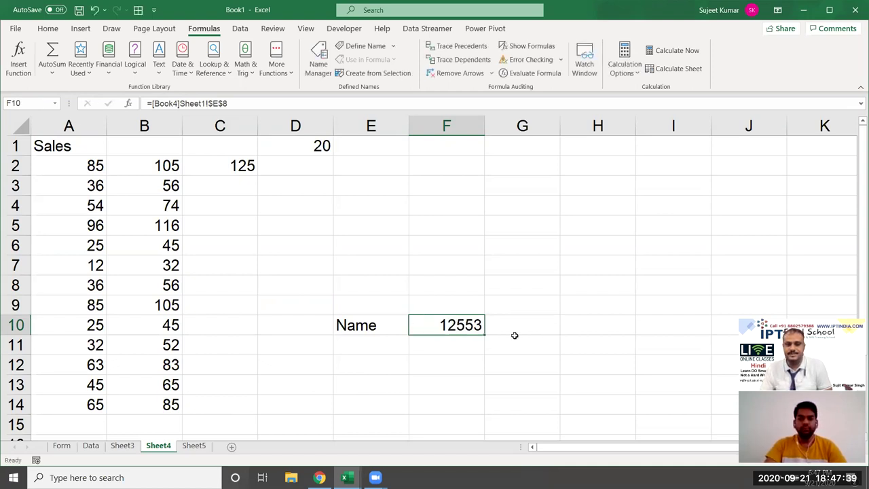
- Delete the contents of F10, E10, C2 and D1 (the 20)
key(Delete)
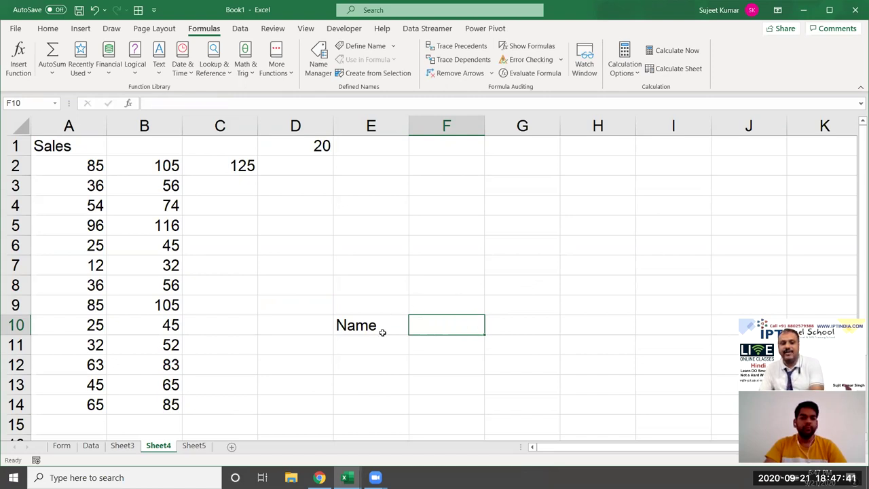
click(382, 327)
key(Delete)
click(253, 169)
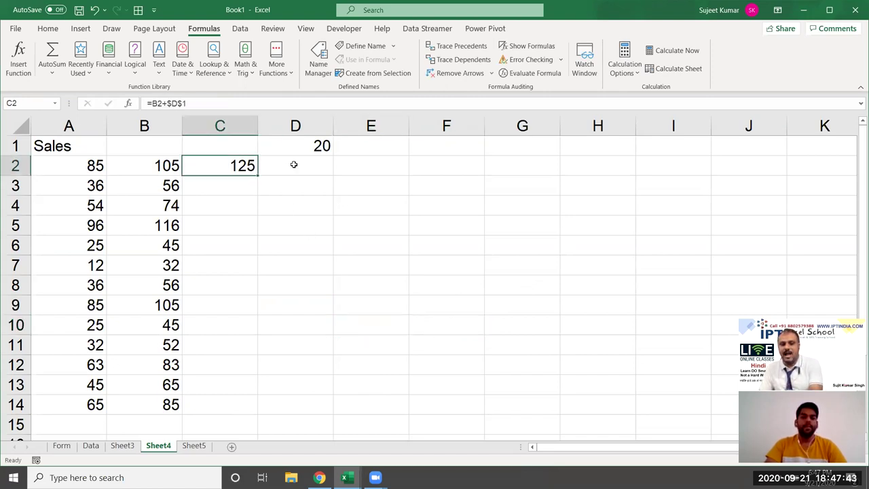
key(Delete)
click(284, 146)
key(Delete)
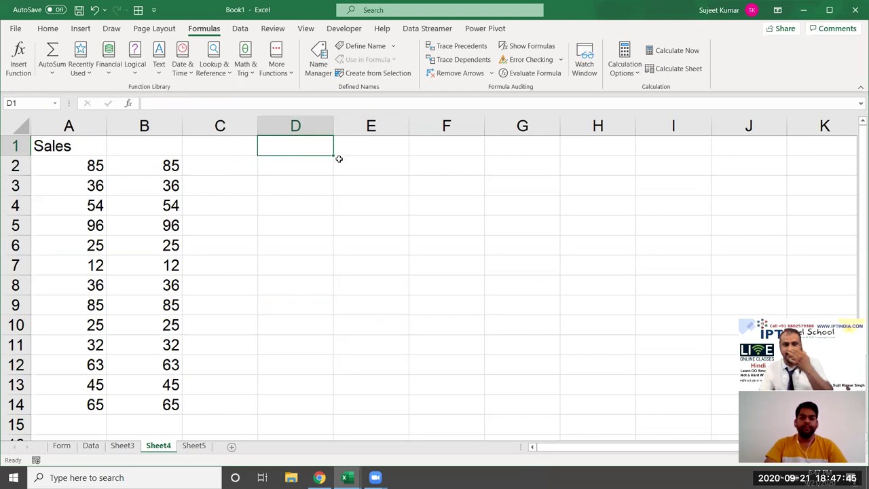
- Return to the Home tab's formatting commands and select empty cell F11
click(48, 31)
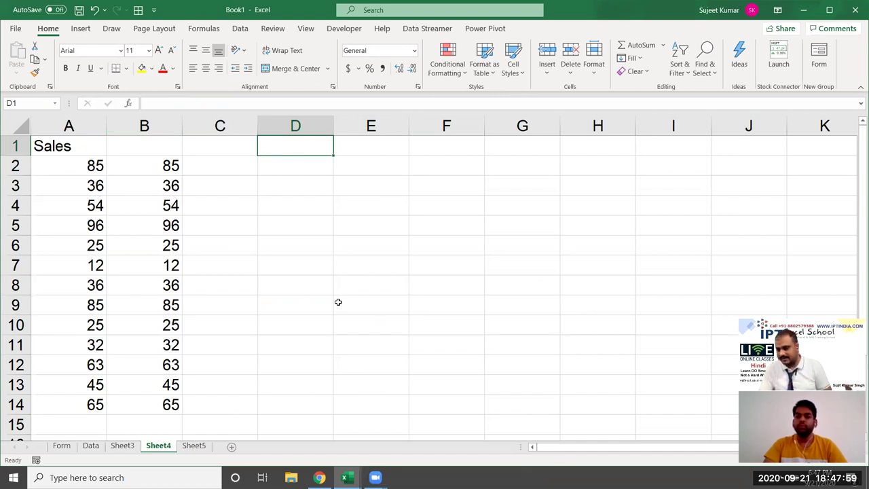
click(459, 349)
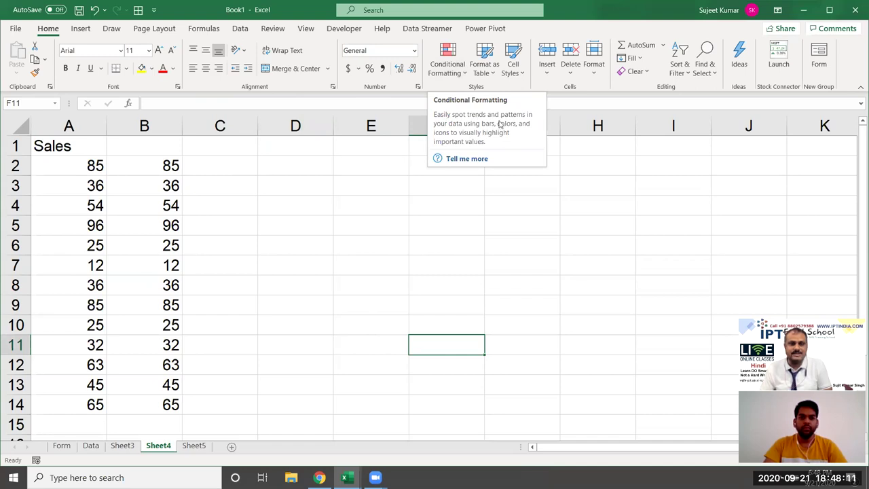
- Open Help's 'Use conditional formatting to highlight information' article from the Conditional Formatting tooltip
click(473, 159)
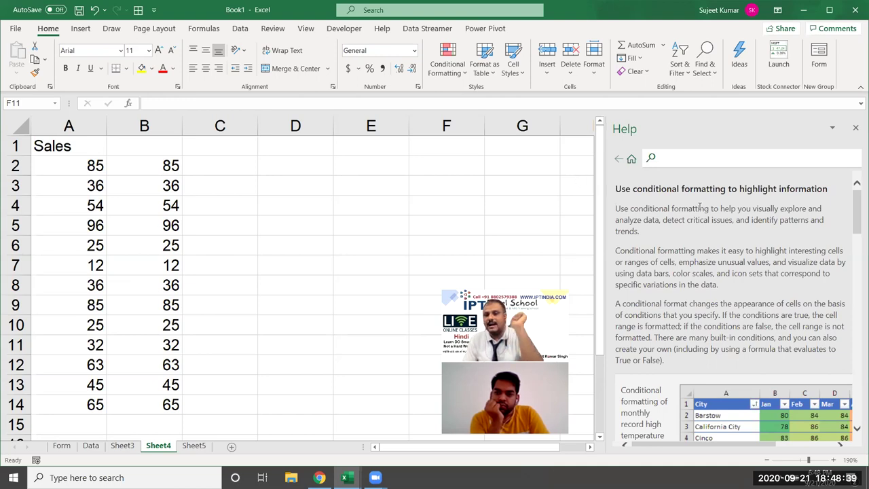
click(623, 185)
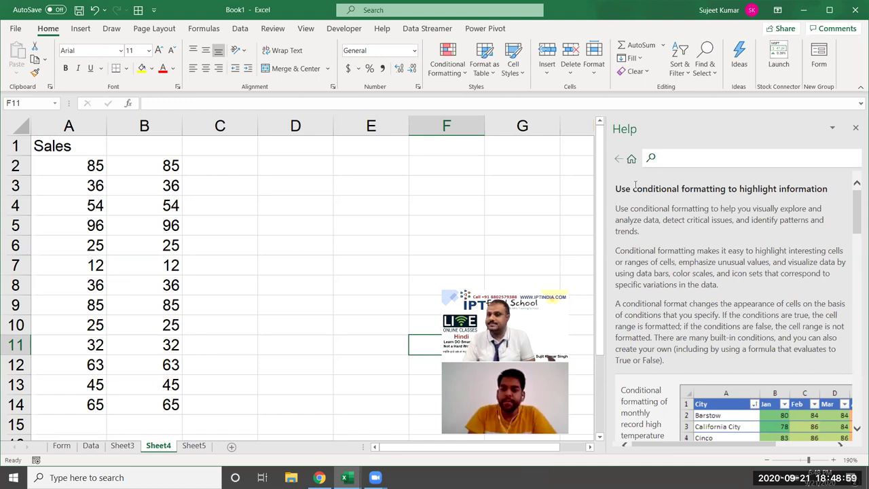
scroll(677, 224, down, 5)
scroll(672, 245, up, 2)
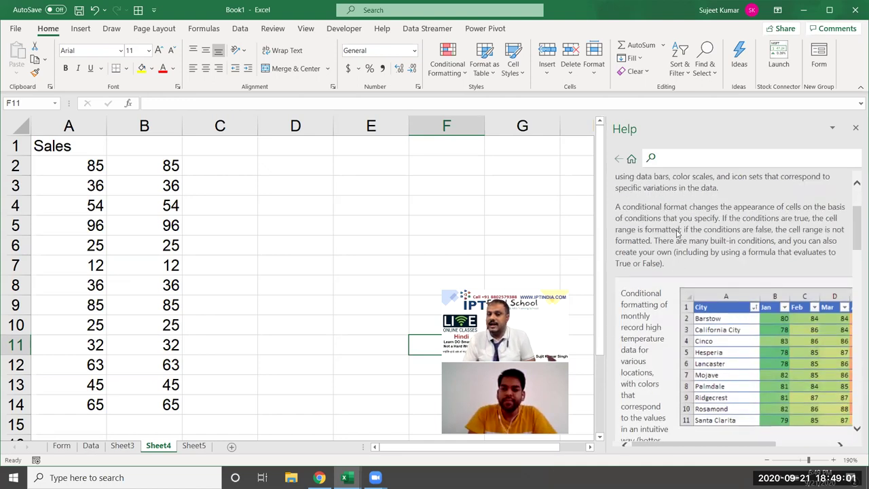
scroll(668, 267, up, 2)
scroll(669, 271, up, 2)
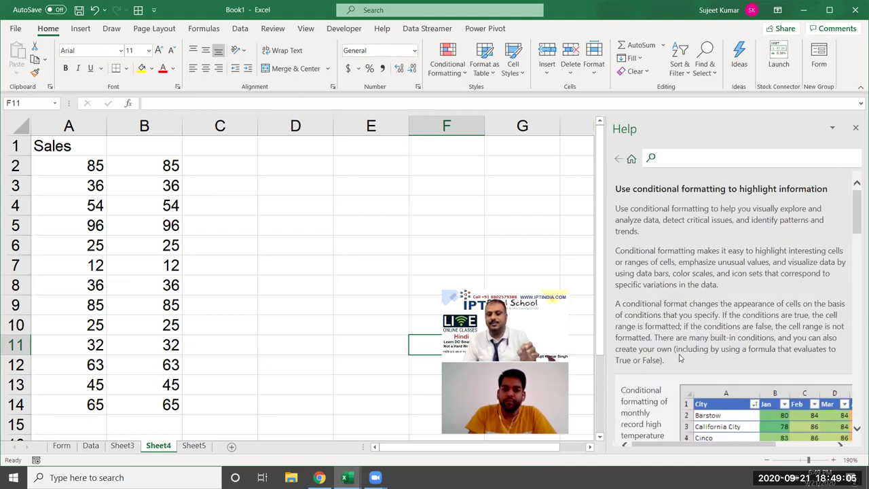
scroll(680, 359, down, 5)
scroll(675, 361, down, 5)
scroll(674, 362, down, 2)
scroll(669, 356, down, 4)
scroll(666, 347, down, 3)
scroll(666, 347, up, 4)
scroll(664, 346, up, 3)
scroll(664, 344, up, 4)
scroll(663, 342, up, 5)
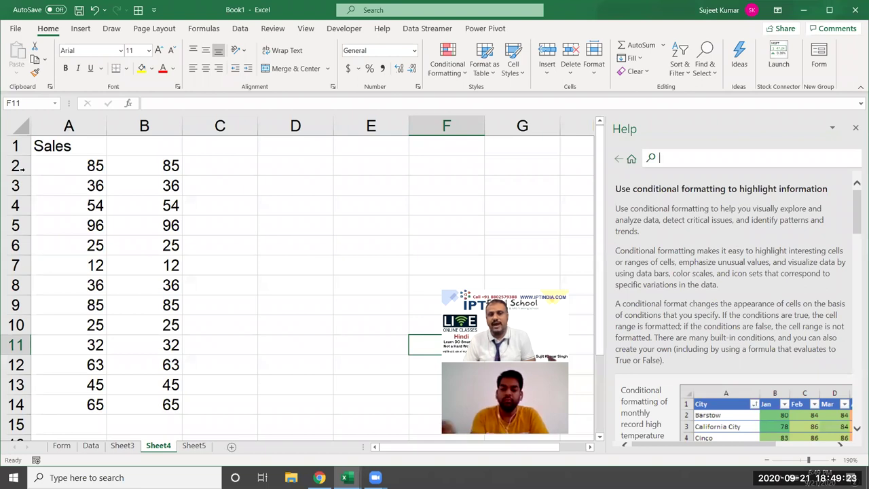
click(671, 160)
text(imit)
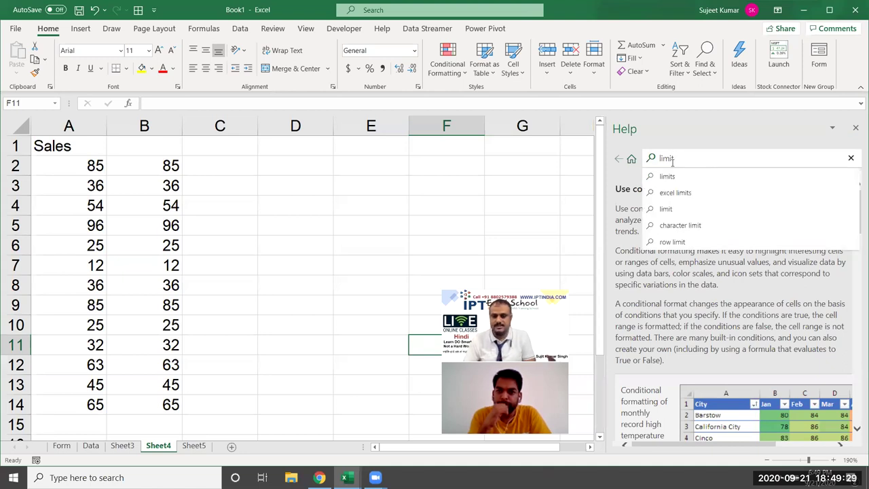
text(s)
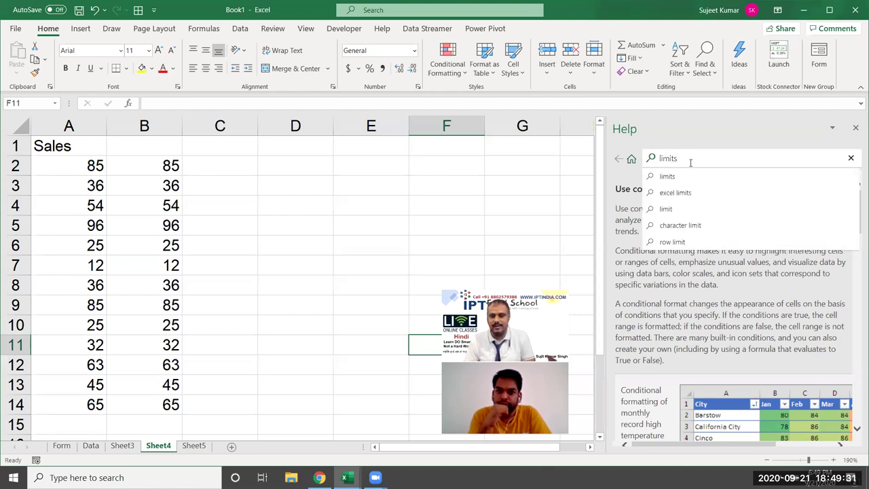
key(Return)
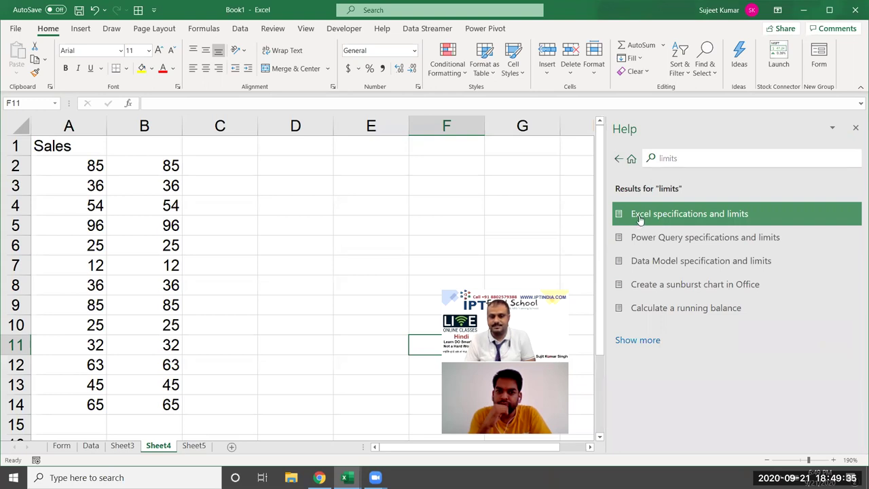
click(640, 217)
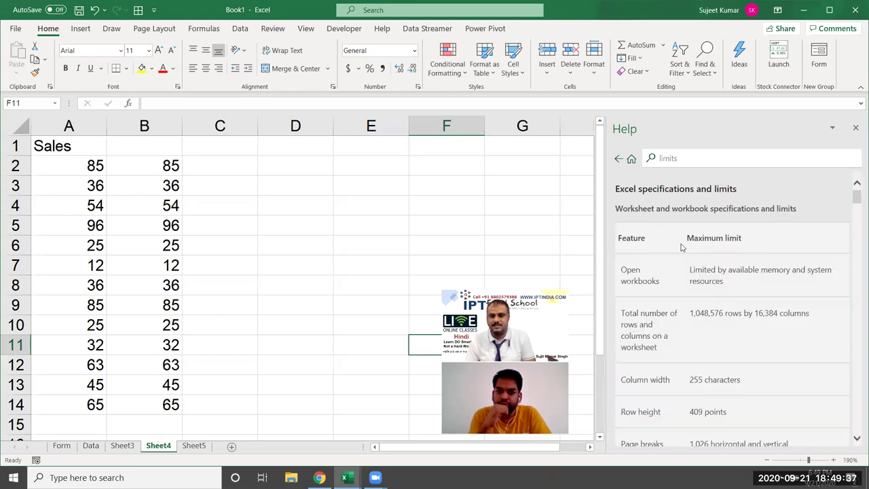
scroll(770, 268, down, 3)
scroll(770, 272, down, 2)
scroll(720, 278, up, 1)
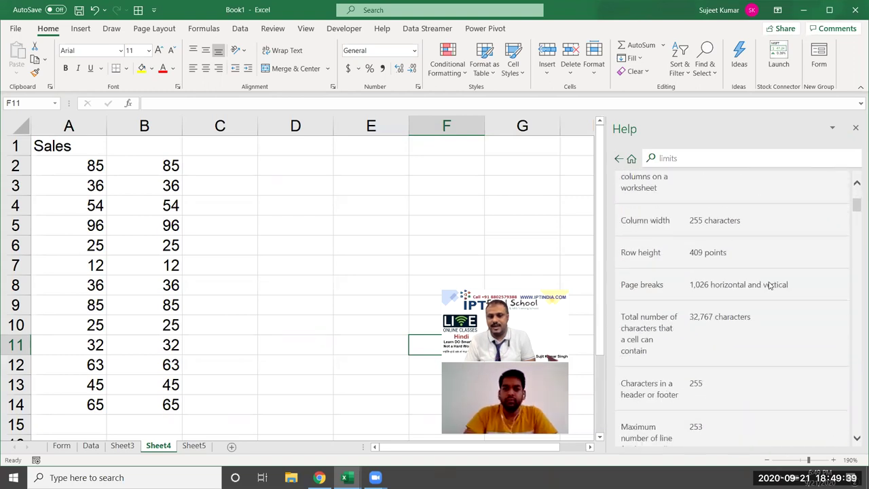
scroll(679, 271, up, 3)
double_click(642, 280)
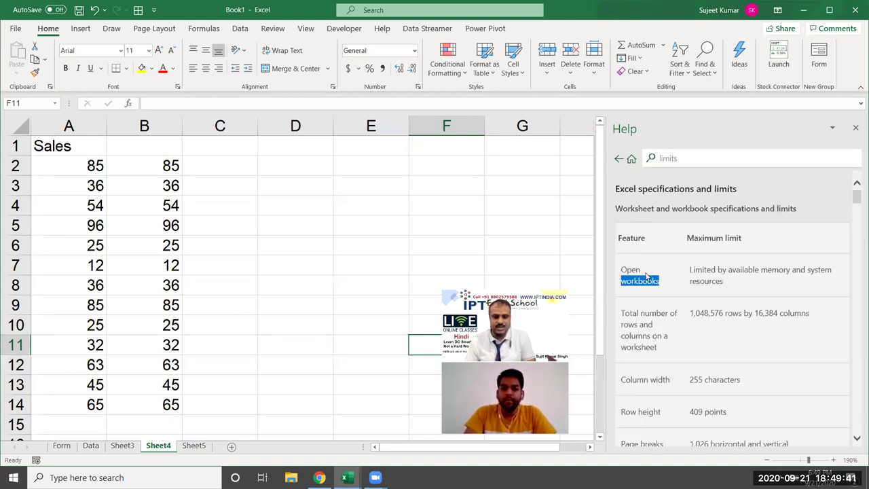
click(692, 278)
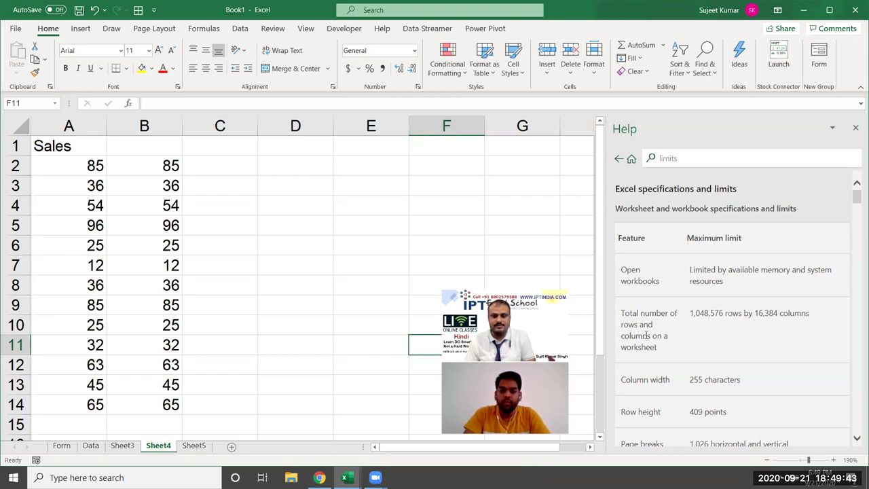
scroll(639, 367, down, 1)
scroll(641, 362, down, 1)
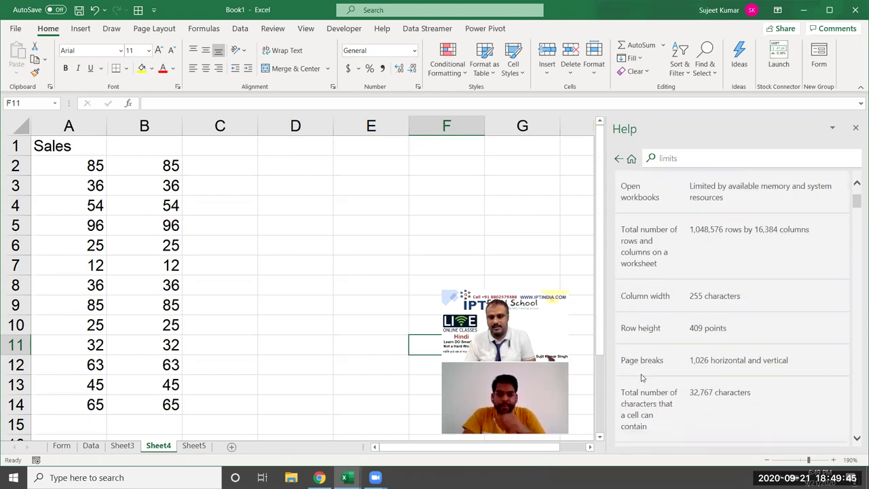
scroll(645, 356, down, 2)
double_click(649, 351)
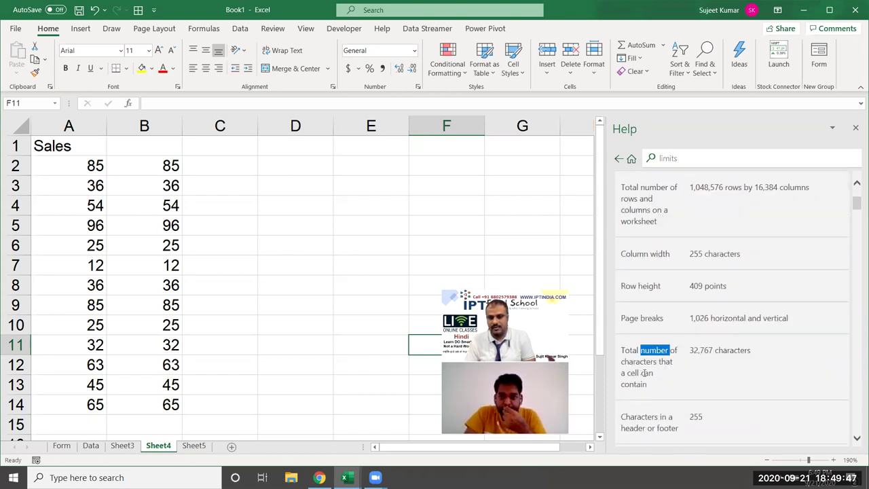
scroll(648, 372, down, 2)
scroll(647, 375, down, 1)
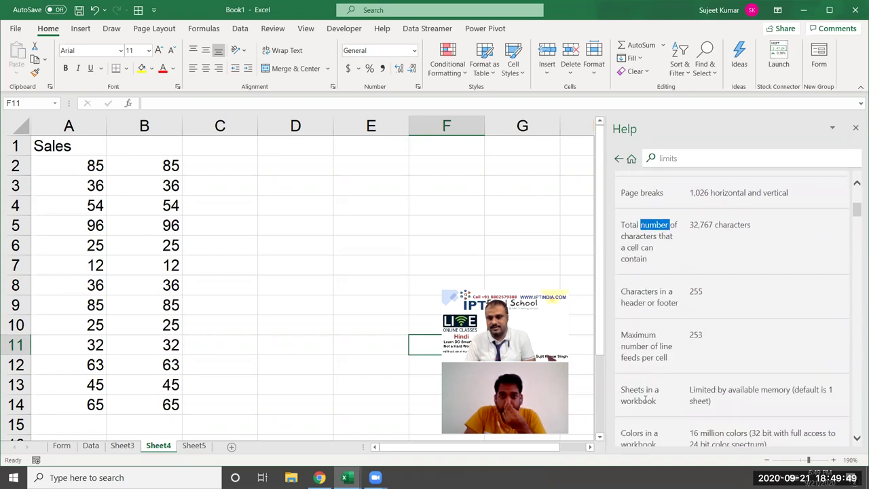
click(644, 392)
triple_click(643, 397)
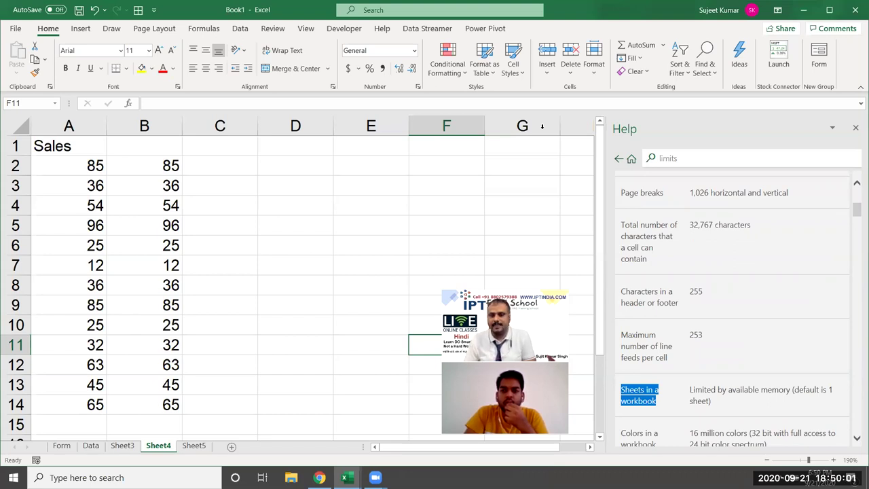
double_click(731, 394)
click(664, 399)
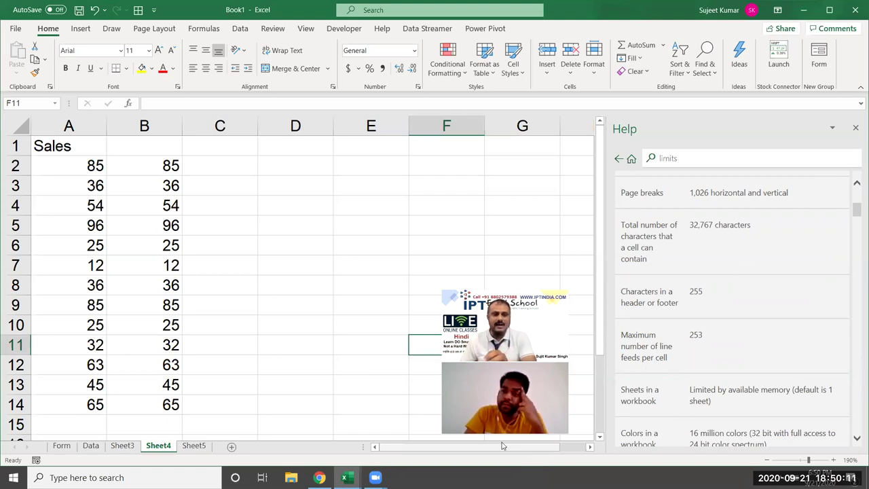
- Enter 25 in cell C3 and reselect it
click(226, 182)
text(25)
key(Return)
click(227, 180)
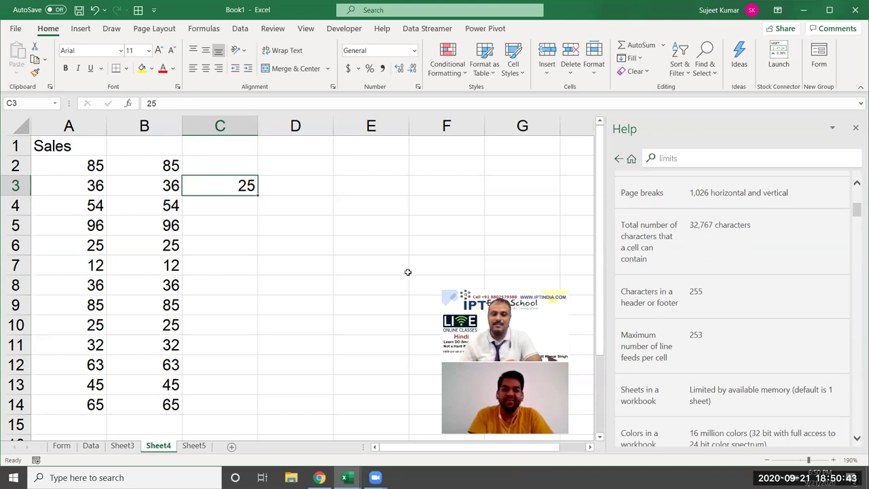
- Browse the Help limits table and select the 'limits' search term
double_click(696, 391)
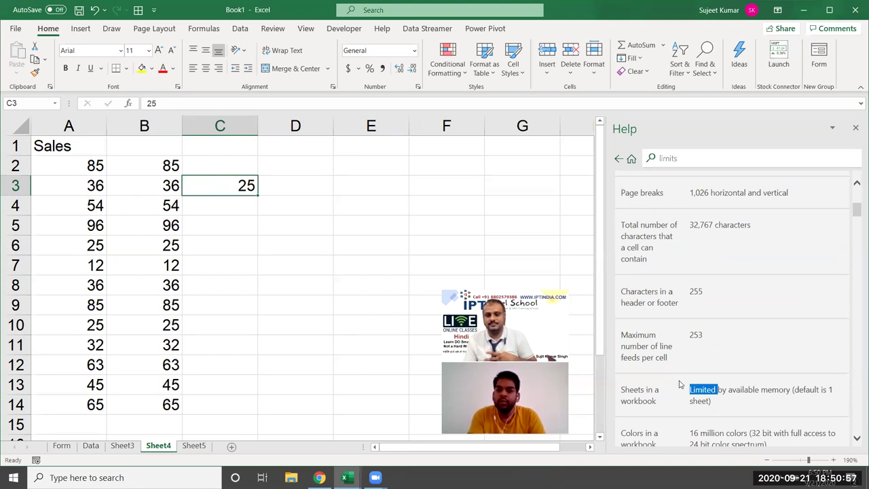
scroll(731, 419, down, 3)
scroll(727, 408, down, 2)
scroll(722, 386, down, 3)
scroll(716, 378, down, 4)
scroll(713, 374, down, 2)
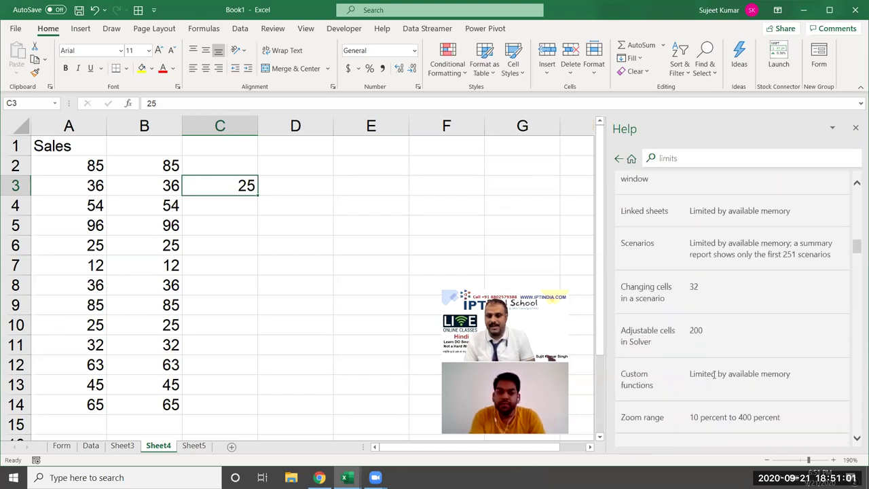
scroll(710, 372, up, 3)
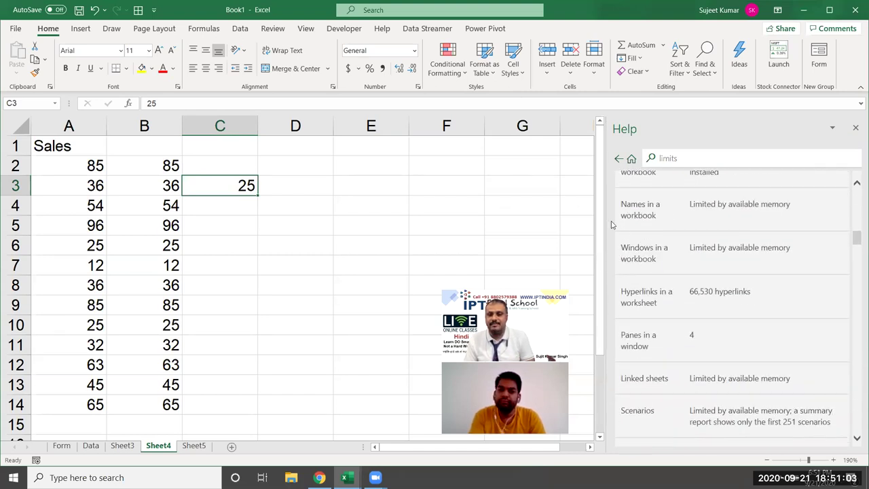
scroll(614, 226, up, 2)
double_click(673, 158)
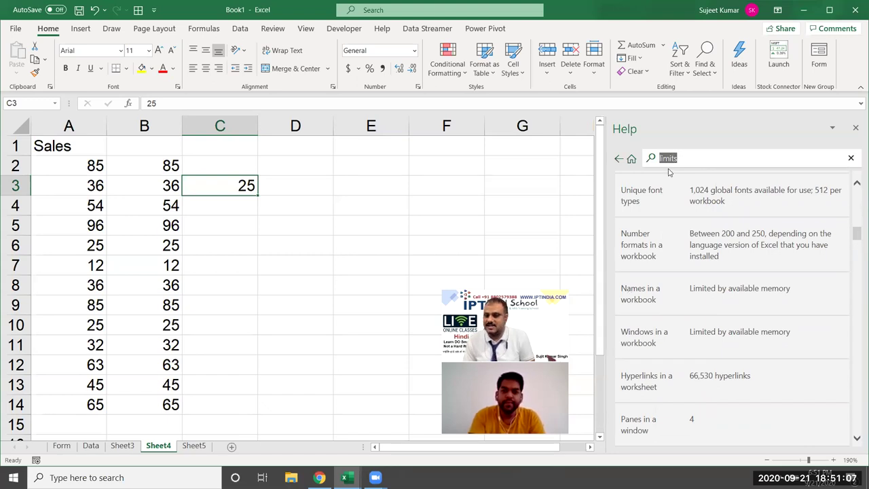
scroll(685, 224, up, 3)
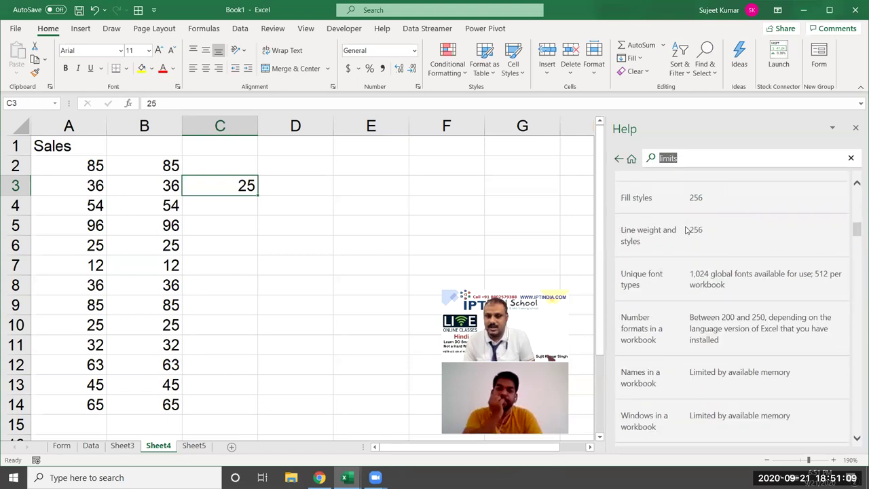
scroll(685, 227, up, 5)
scroll(685, 228, up, 5)
scroll(686, 231, up, 3)
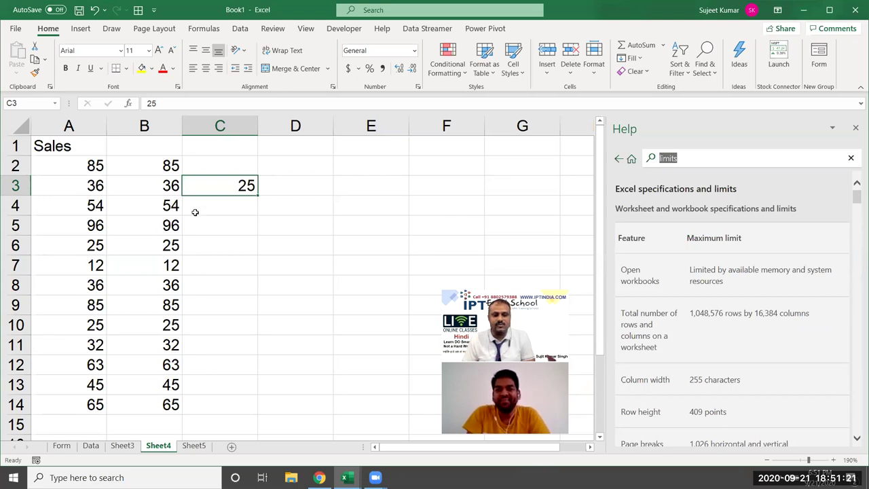
click(269, 226)
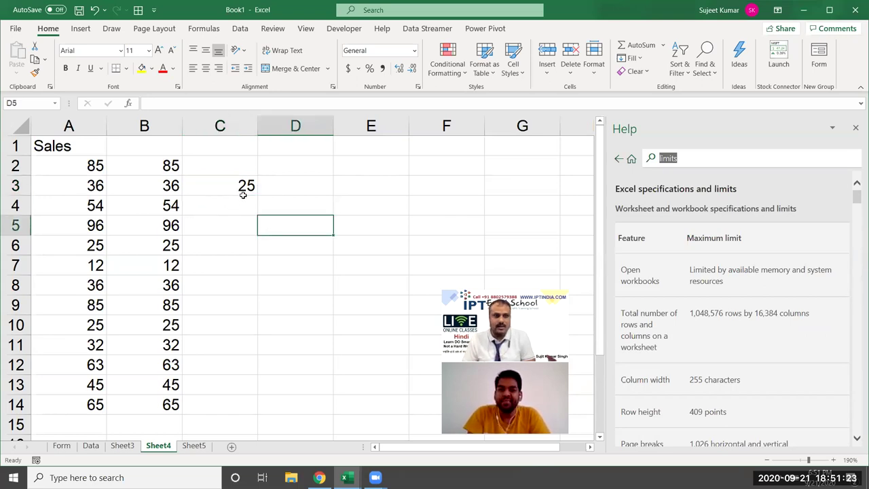
click(243, 194)
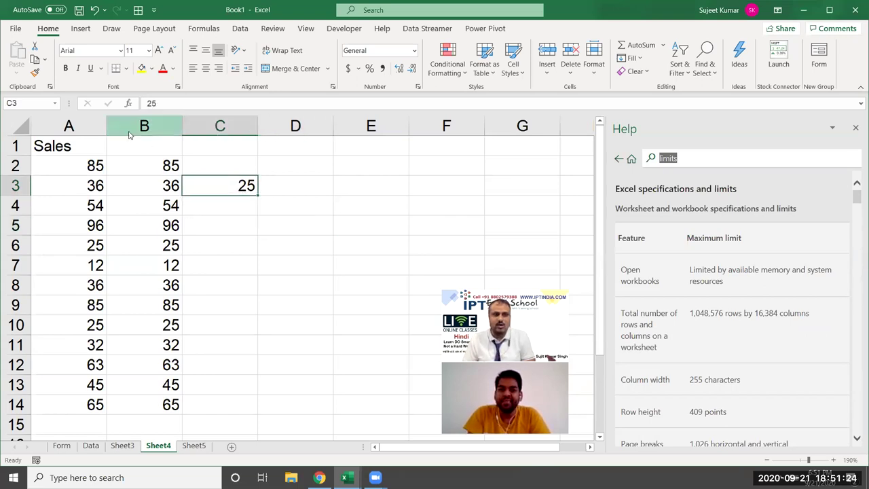
click(34, 66)
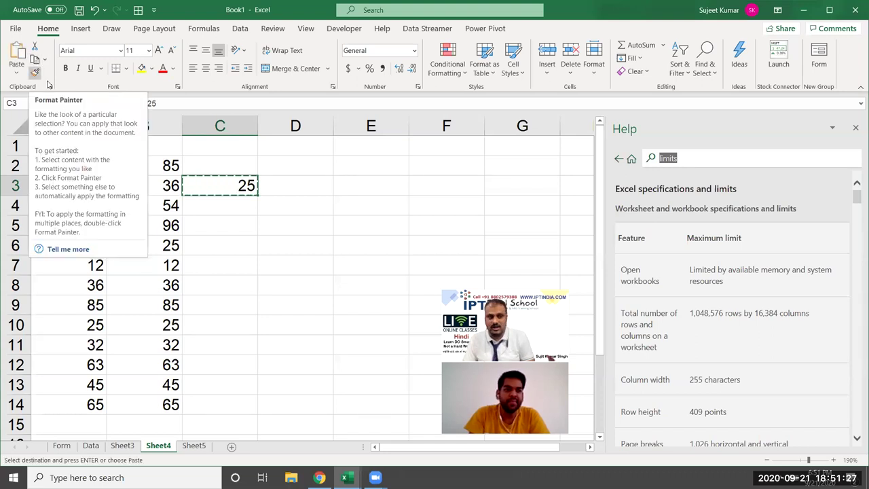
click(279, 262)
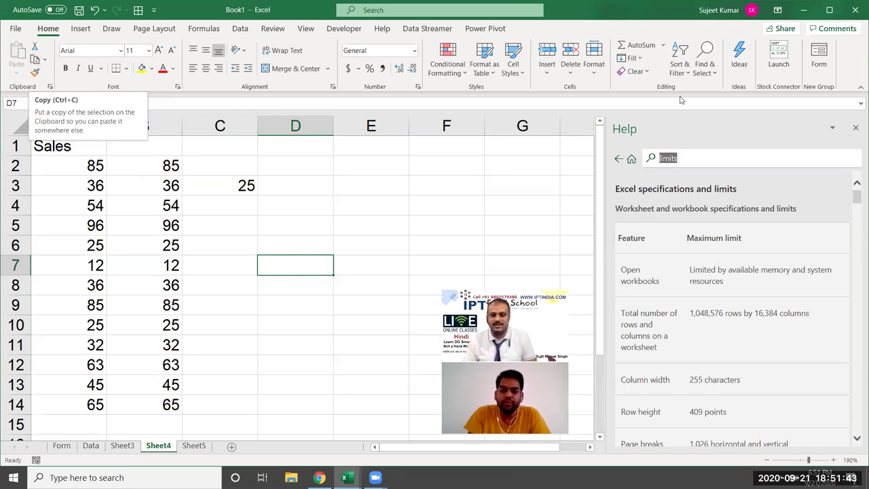
- Cancel the stray 'sort' entry, search Help for 'shortcut' and open Keyboard shortcuts in Excel
text(sort)
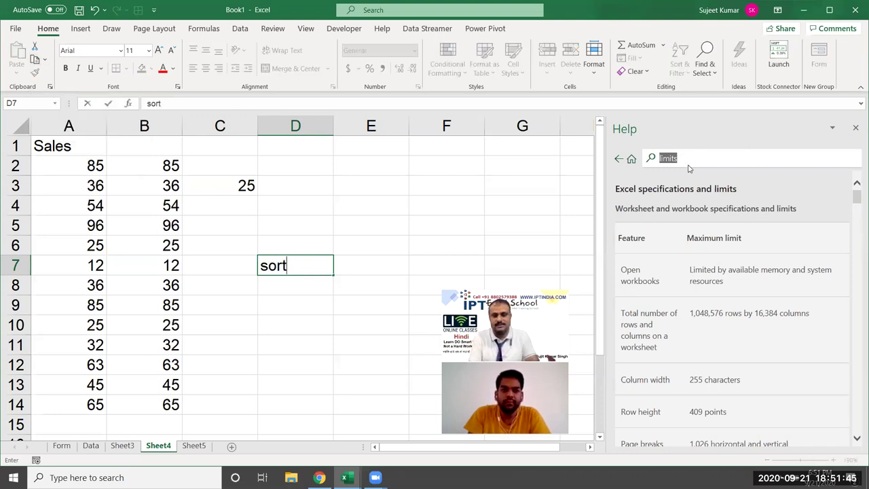
key(Escape)
click(694, 158)
text(shortcut)
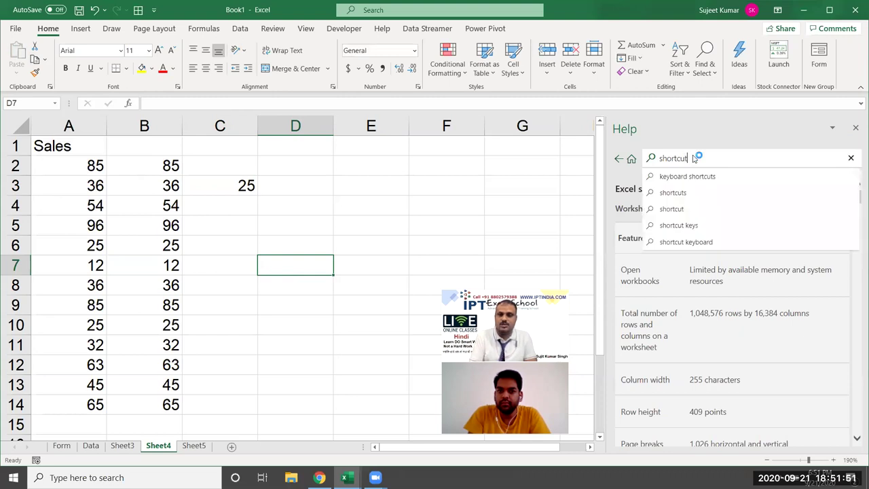
key(Return)
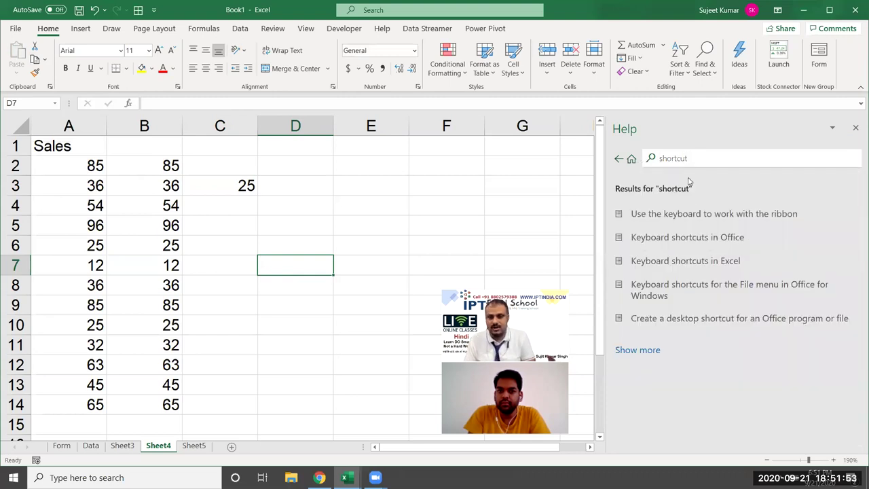
click(667, 262)
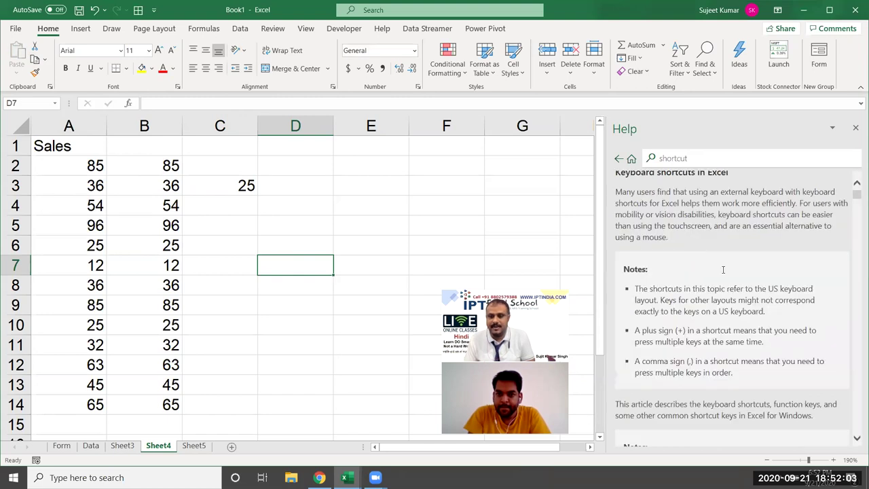
- Read through the keyboard shortcuts article, then close the Help pane
scroll(721, 274, down, 3)
scroll(721, 274, up, 3)
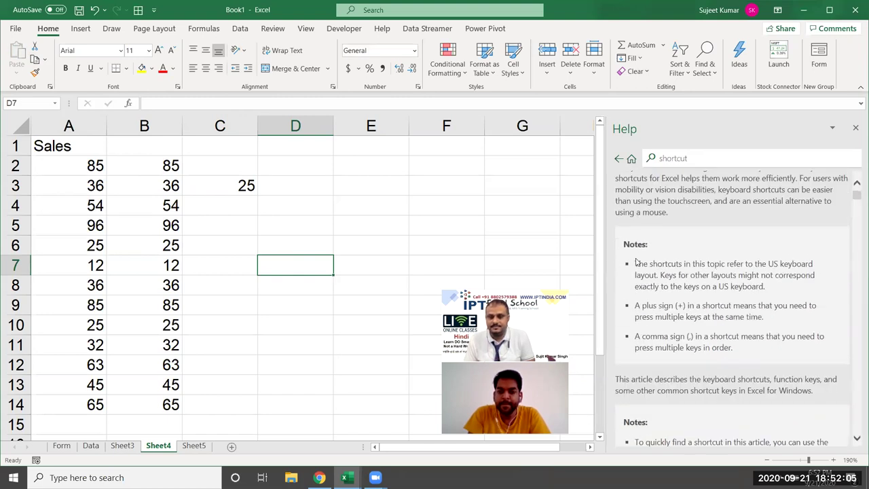
mouse_move(635, 264)
mouse_down()
mouse_move(660, 286)
mouse_move(764, 331)
mouse_up()
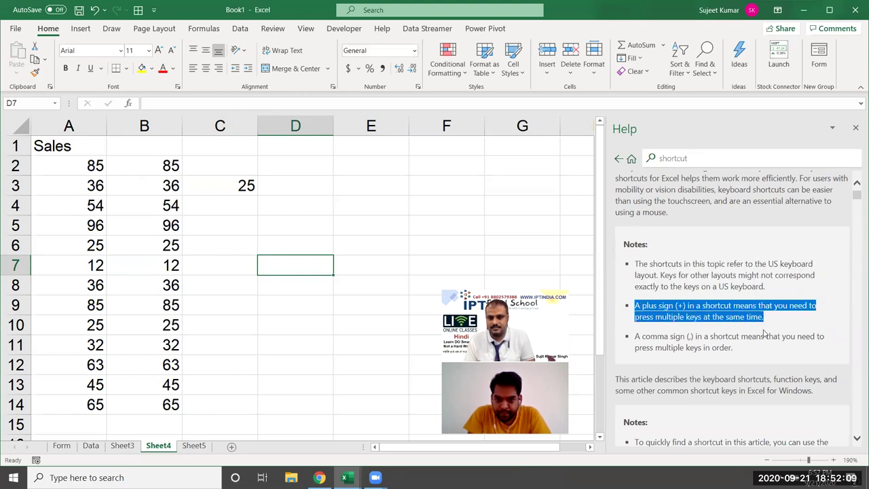
scroll(764, 331, down, 3)
scroll(739, 333, down, 2)
scroll(733, 331, down, 3)
scroll(733, 331, down, 2)
scroll(732, 330, up, 5)
scroll(731, 328, down, 6)
scroll(729, 328, down, 3)
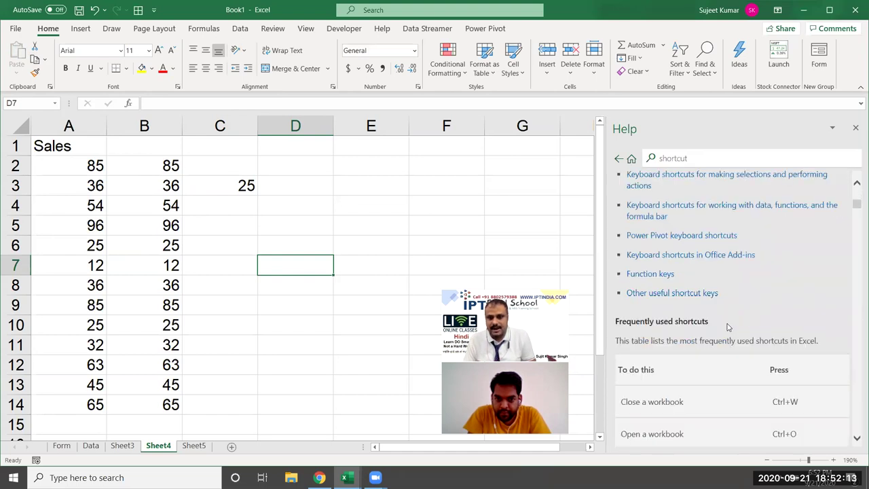
scroll(728, 327, down, 2)
scroll(727, 326, down, 3)
scroll(725, 326, down, 3)
scroll(725, 325, down, 3)
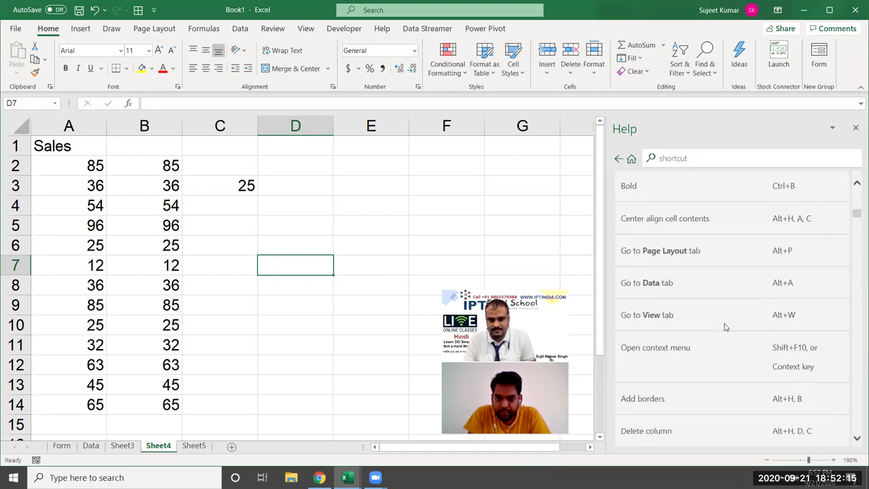
scroll(725, 325, down, 5)
scroll(725, 324, down, 2)
scroll(724, 324, down, 5)
scroll(724, 324, down, 5)
scroll(724, 324, down, 3)
scroll(724, 324, down, 3)
scroll(724, 324, down, 3)
scroll(722, 326, down, 5)
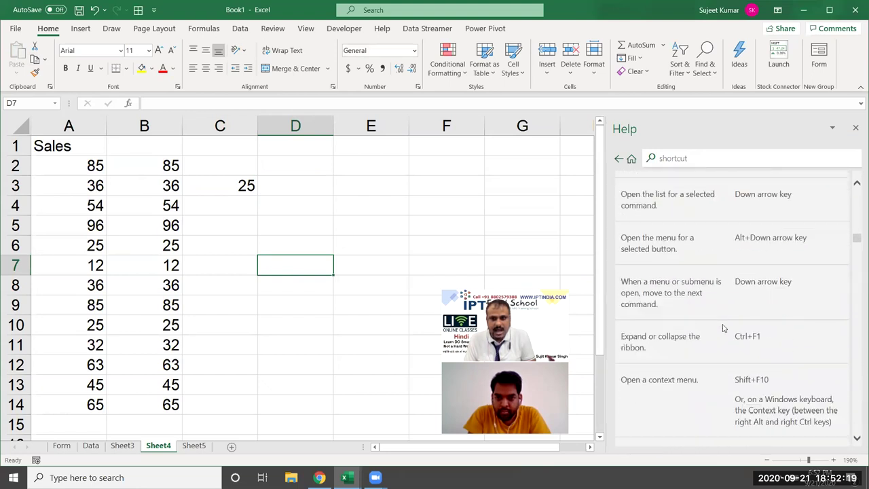
scroll(722, 330, down, 2)
scroll(716, 333, down, 3)
scroll(714, 334, down, 3)
scroll(715, 334, down, 3)
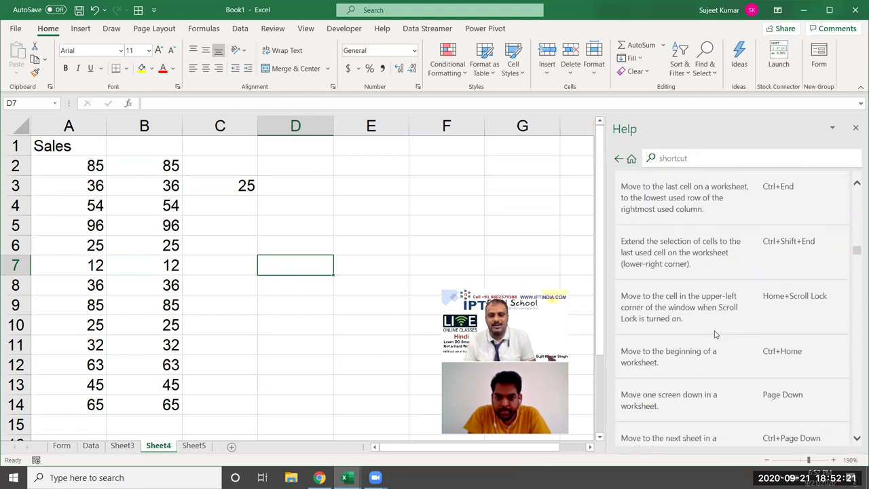
scroll(715, 335, down, 3)
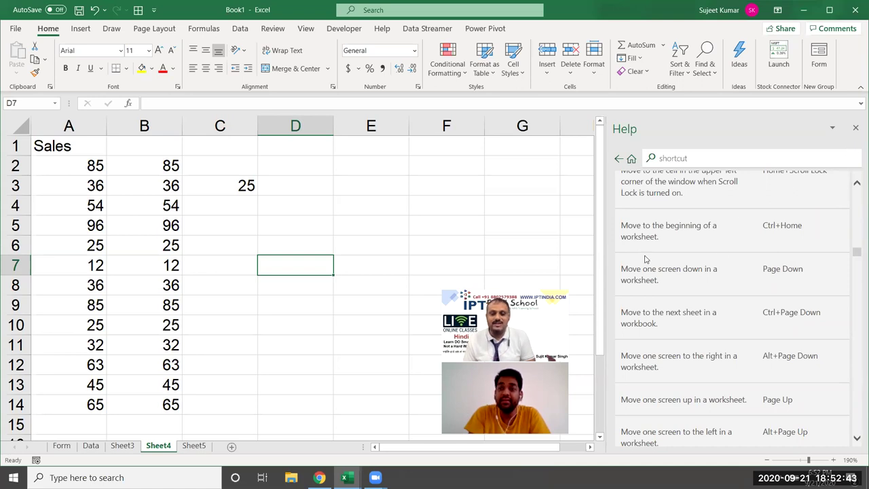
click(856, 129)
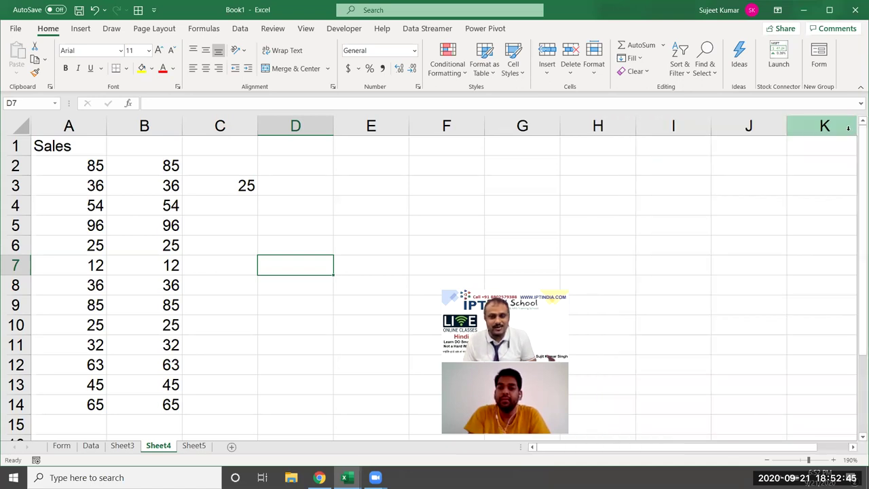
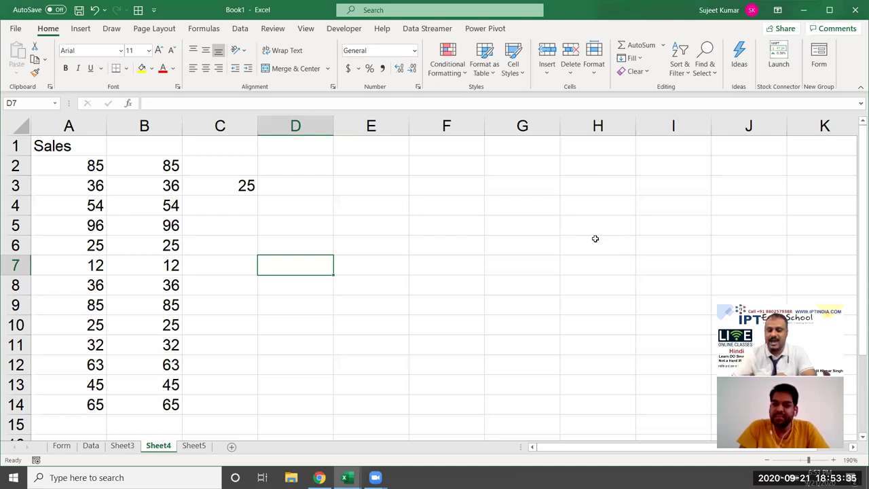
- Move down to cell D11, copy it, then cancel the pending copy
key(Down)
key(Down)
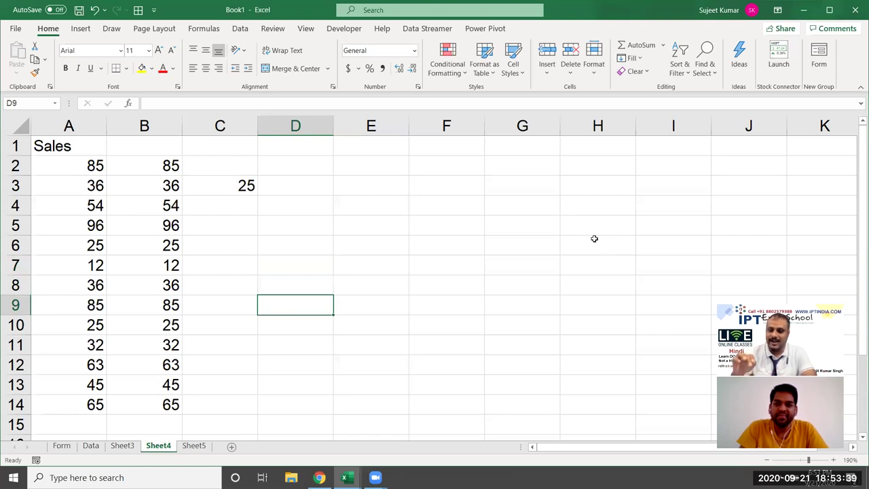
key(Down)
key(Down)
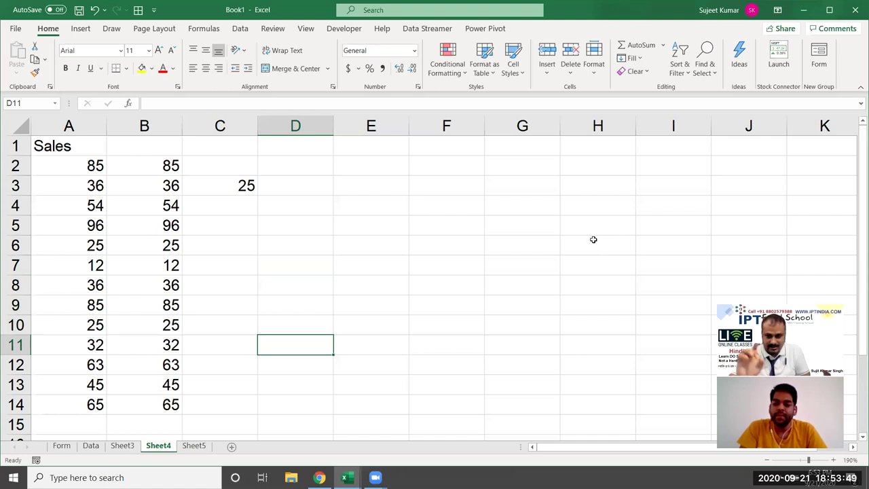
key(ctrl+c)
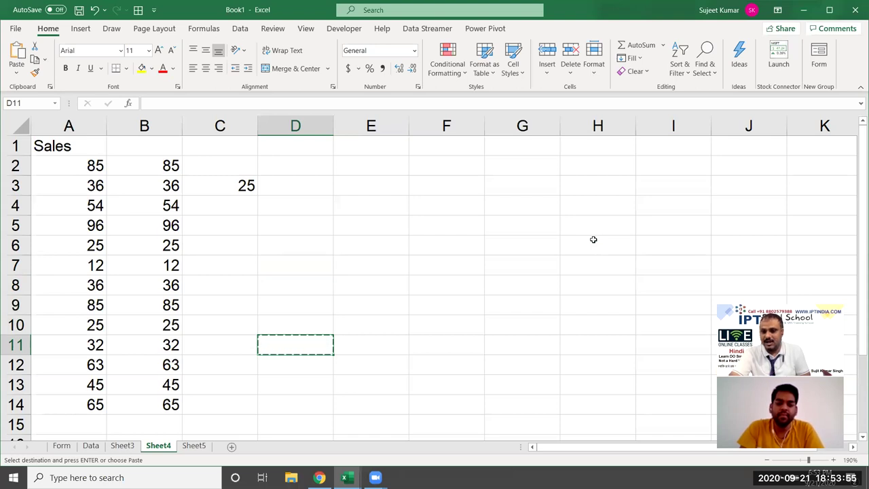
key(Escape)
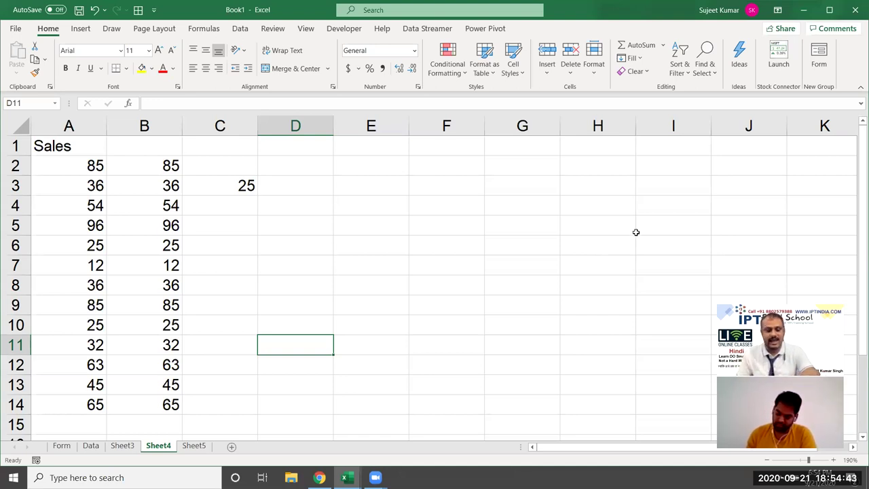
- Search Excel Help for limits
key(F1)
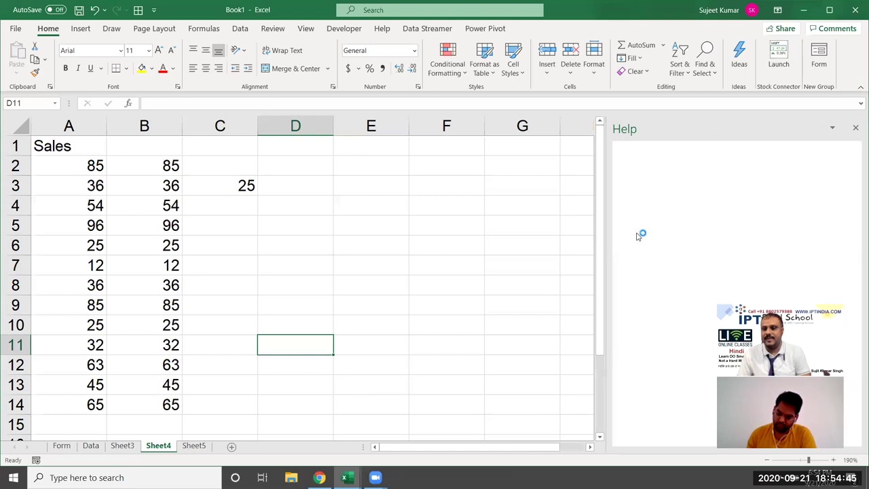
click(676, 158)
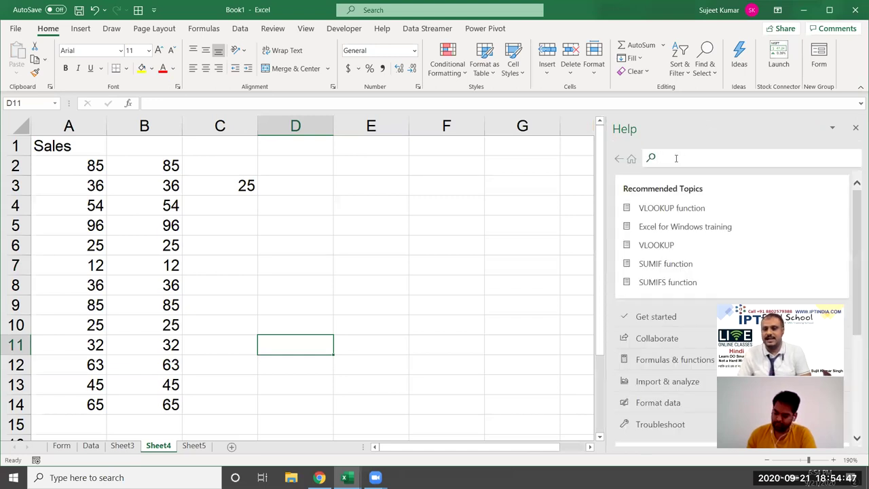
text(limi)
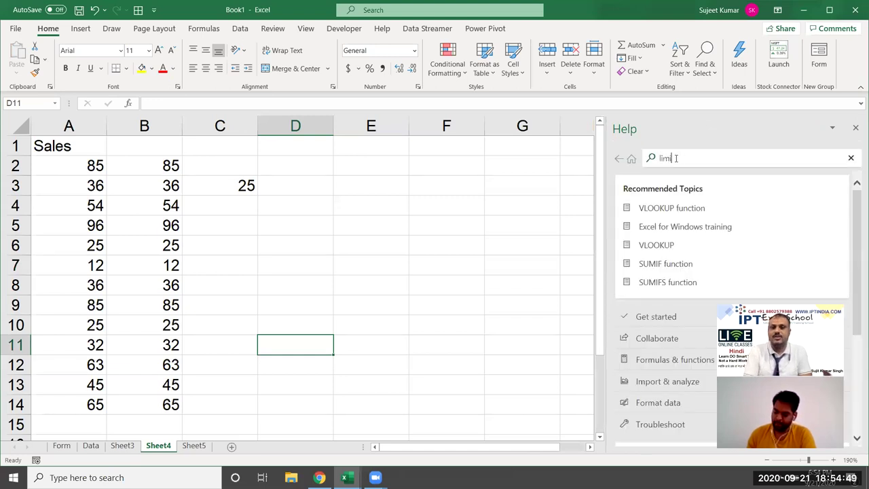
click(694, 180)
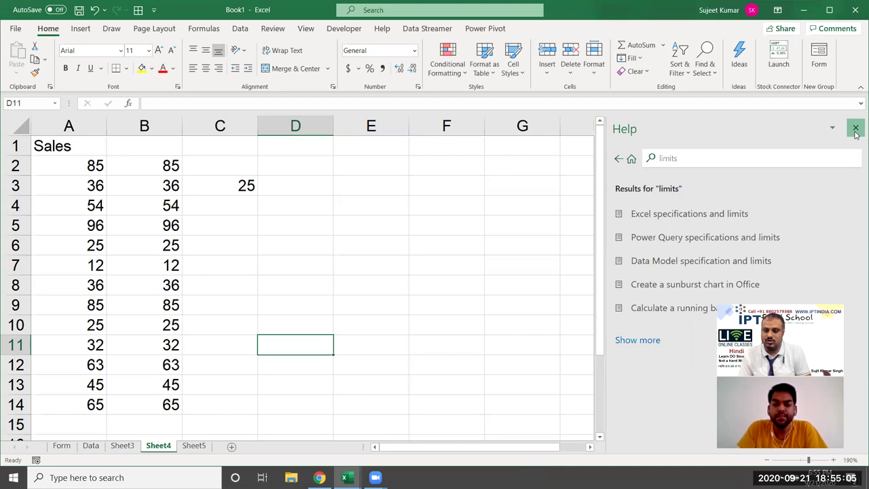
- Close Help and show the File Home page with templates and recent files
click(855, 129)
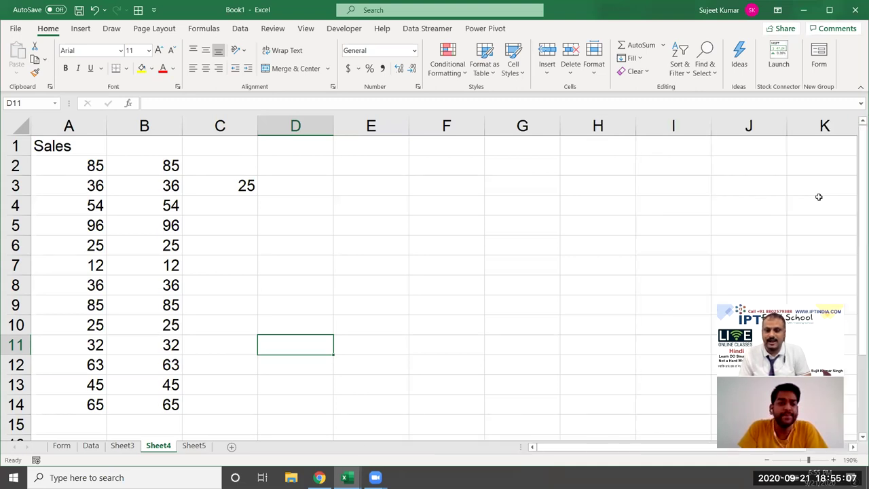
click(809, 428)
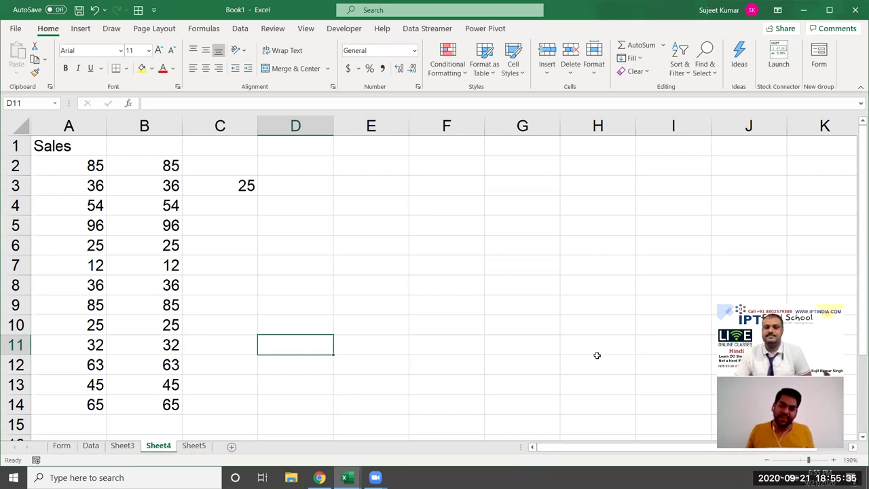
click(15, 29)
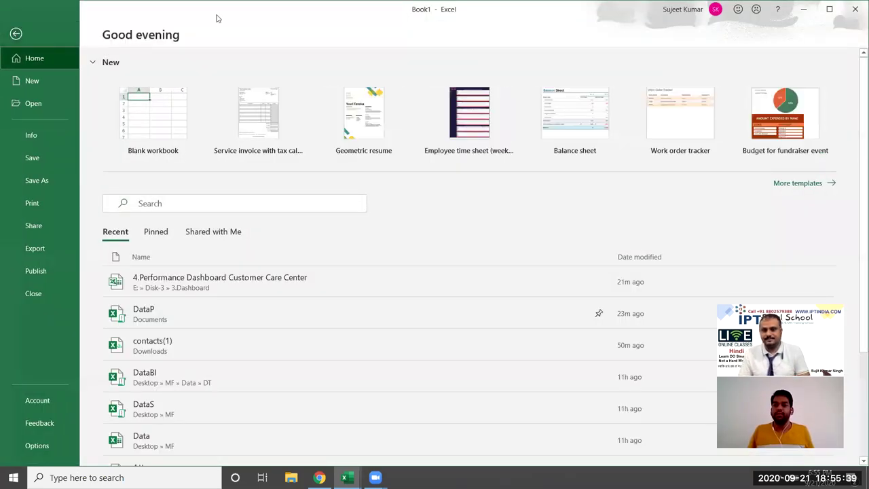